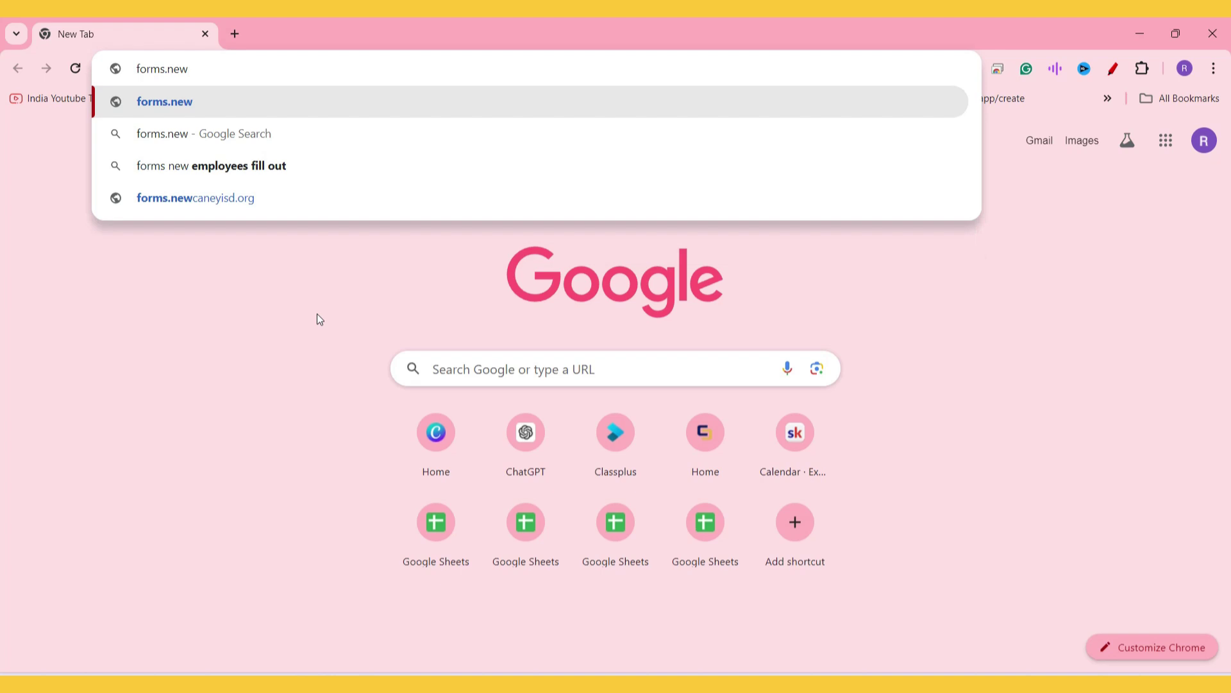
# Step: Create a new blank form titled 'Webinar Schedule' and select its first question
pyautogui.press('Return')
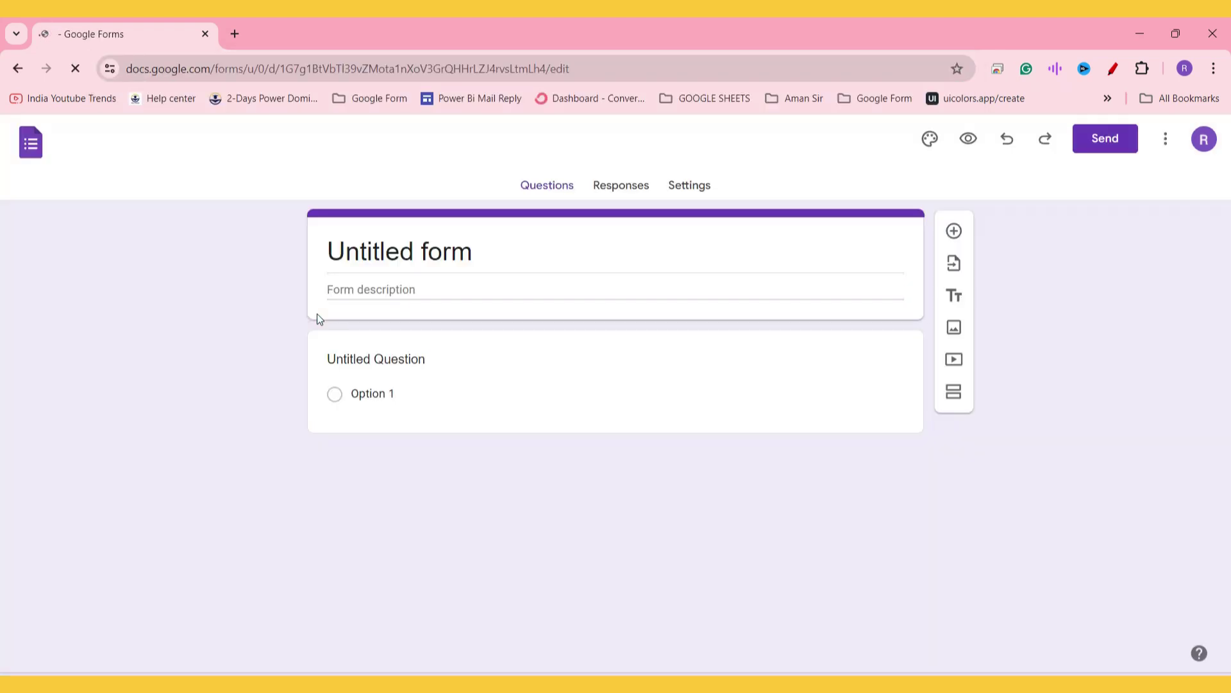
pyautogui.click(444, 254)
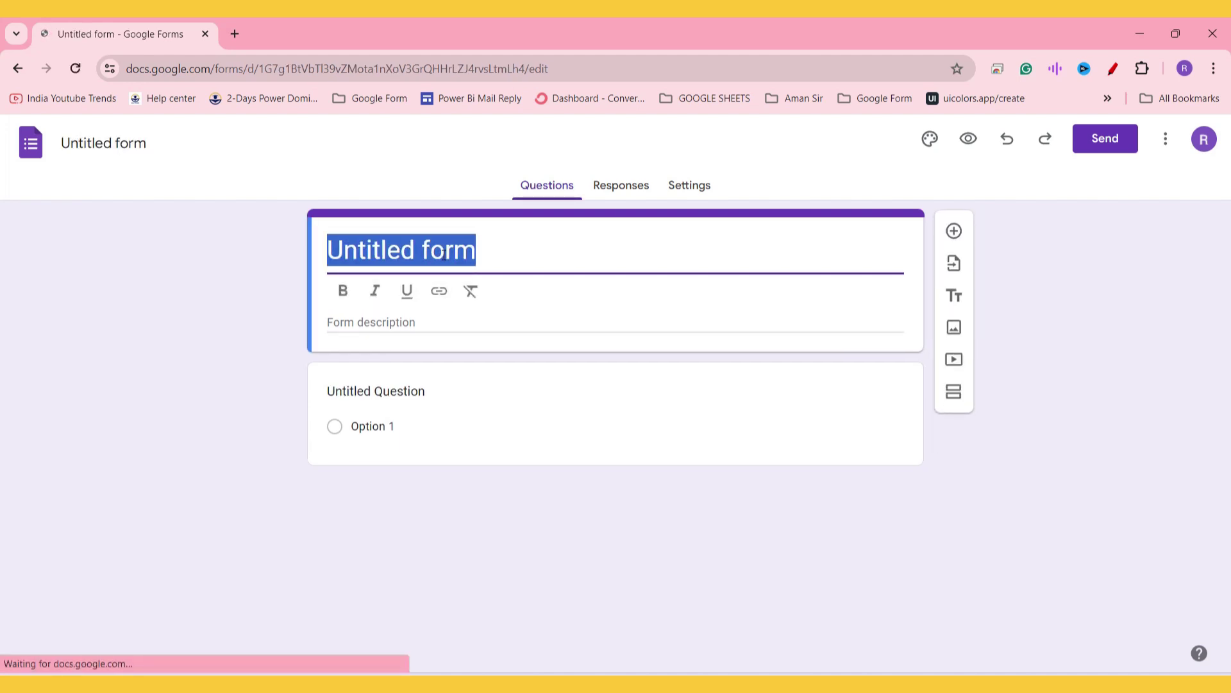
pyautogui.write('Webinar Schedule')
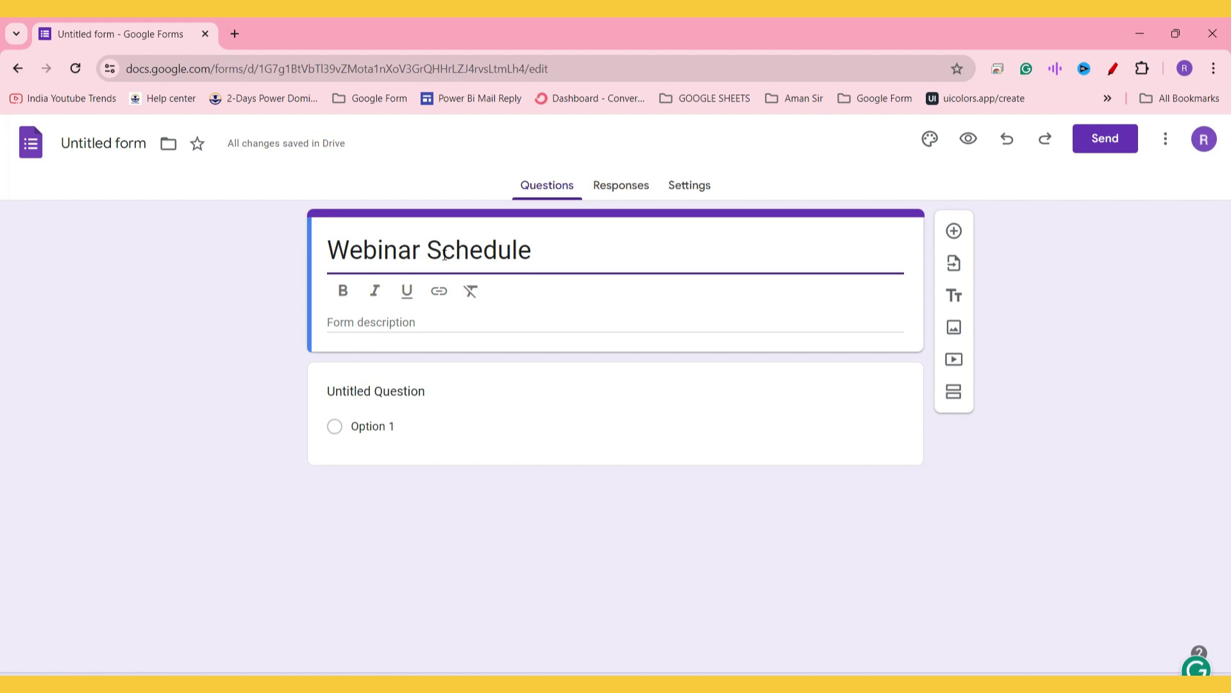
pyautogui.click(442, 401)
# Step: Title the first question 'Name', make it required, and add an 'Email ID' question
pyautogui.write('Name')
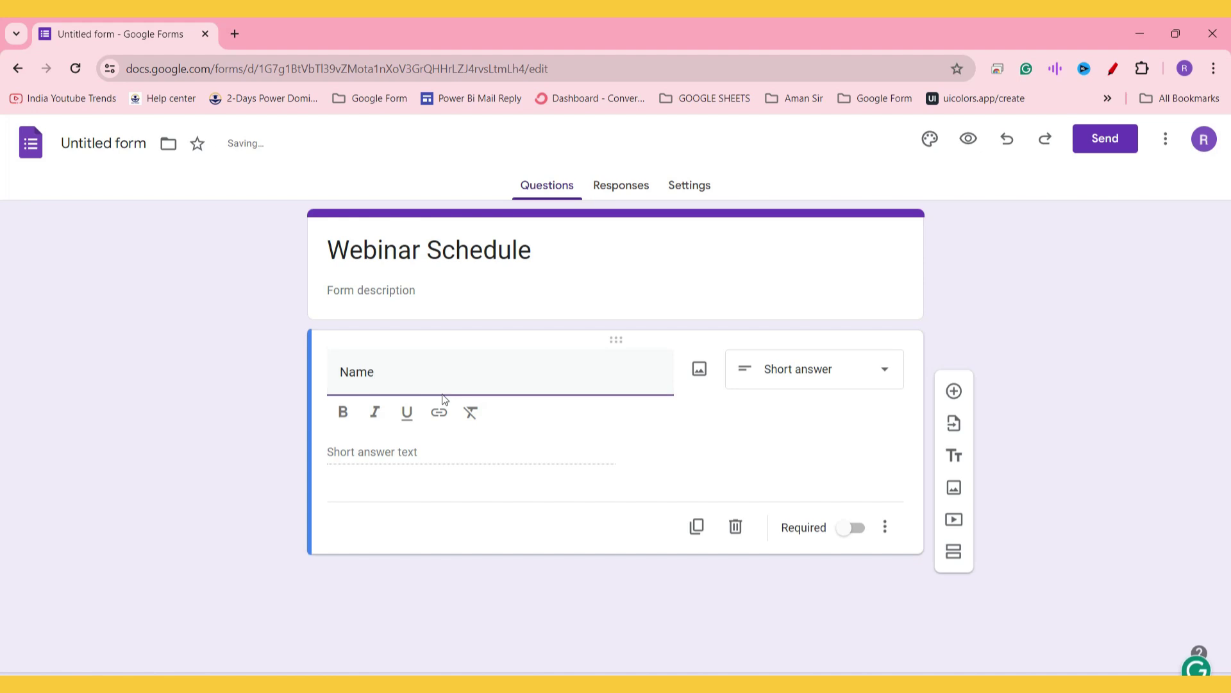
pyautogui.click(871, 532)
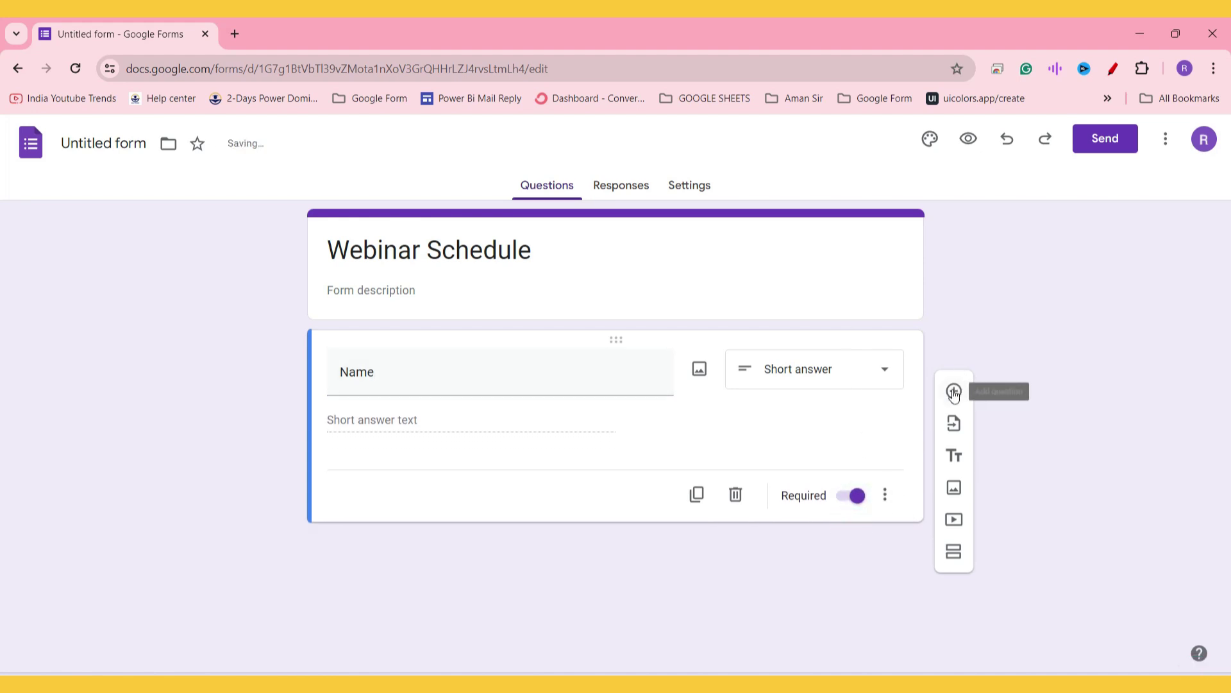
pyautogui.click(953, 391)
pyautogui.write('Email ID')
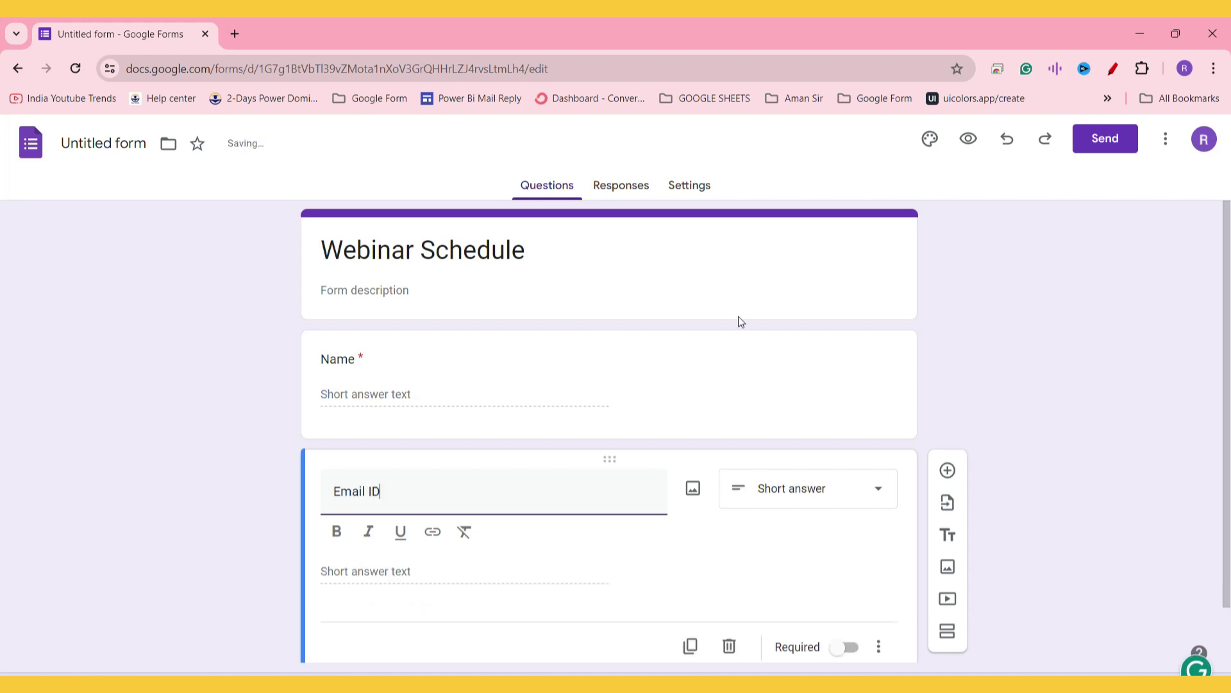
pyautogui.scroll(-1, 737, 317)
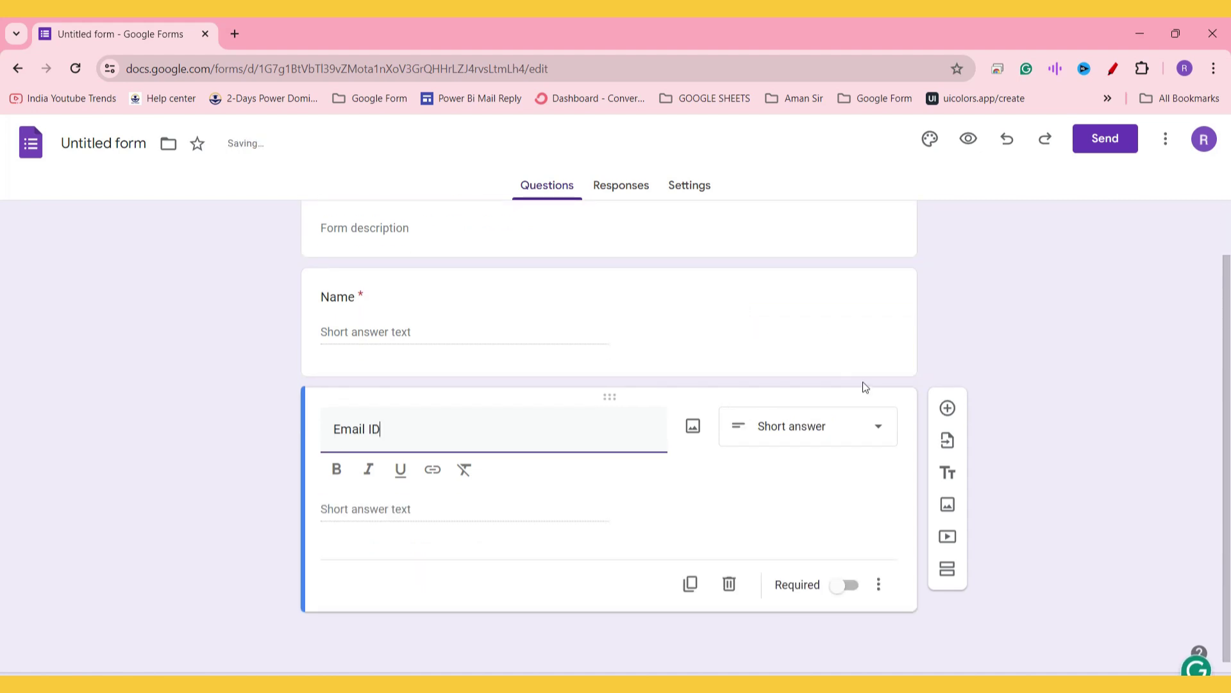
# Step: Make Email ID required with Text › Email response validation
pyautogui.click(844, 585)
pyautogui.click(878, 585)
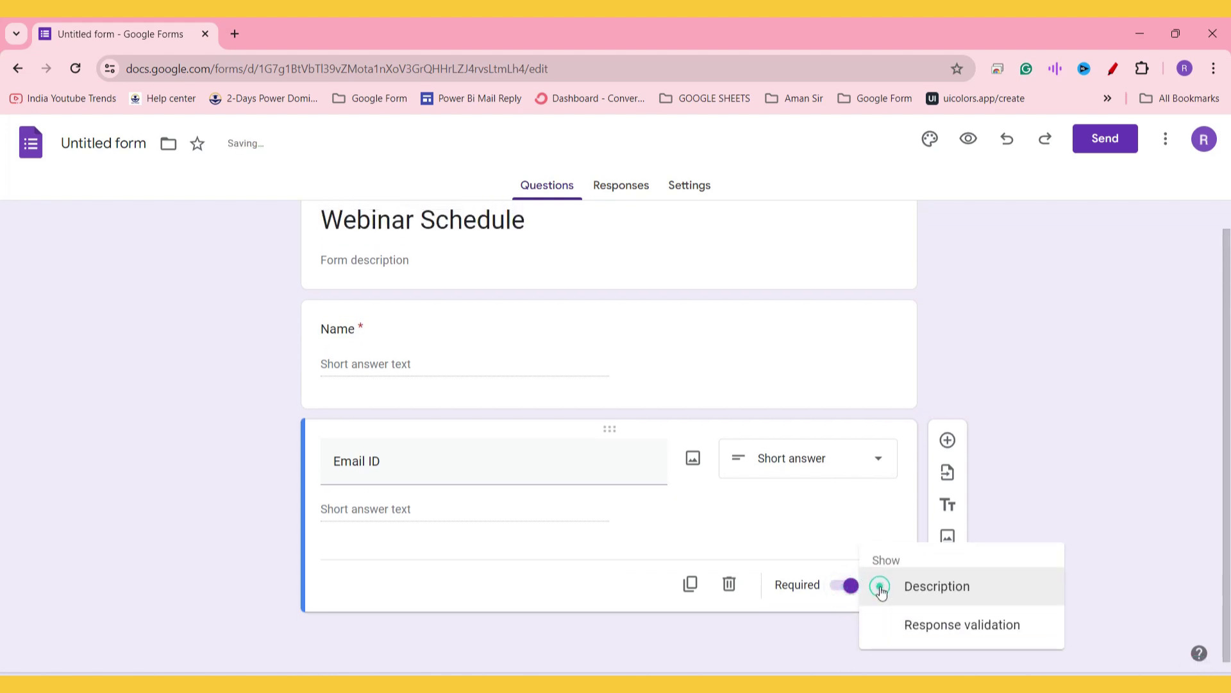
pyautogui.click(965, 624)
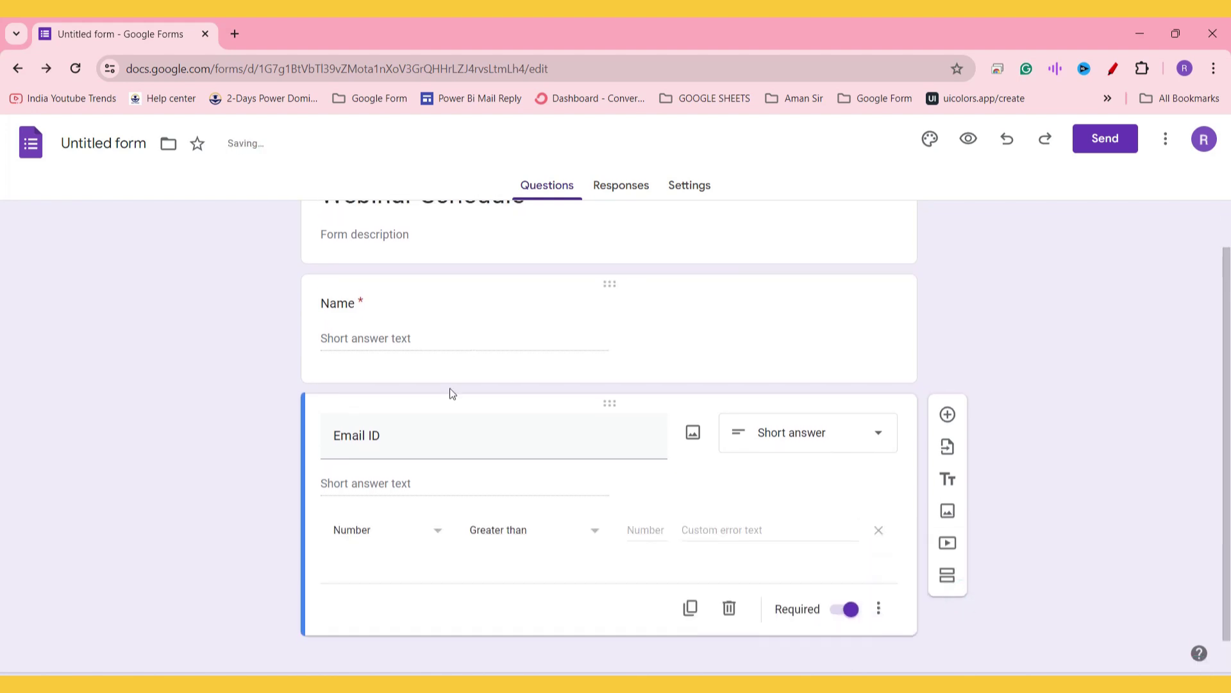
pyautogui.click(405, 504)
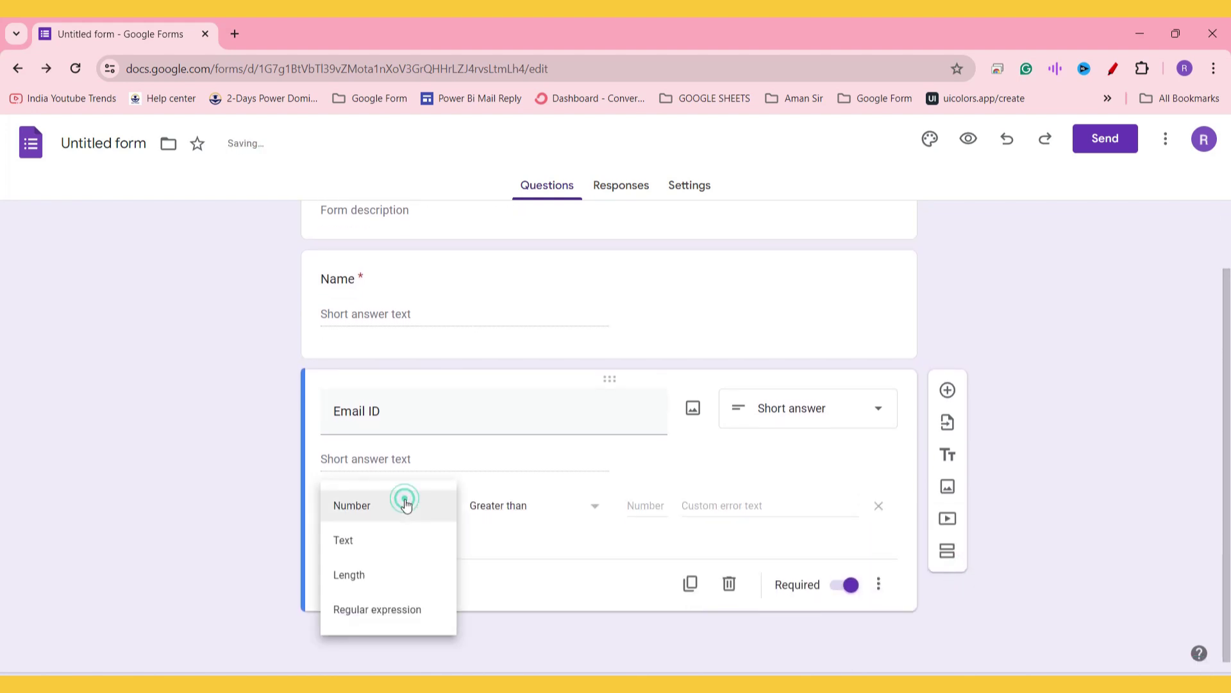
pyautogui.click(387, 554)
pyautogui.click(536, 516)
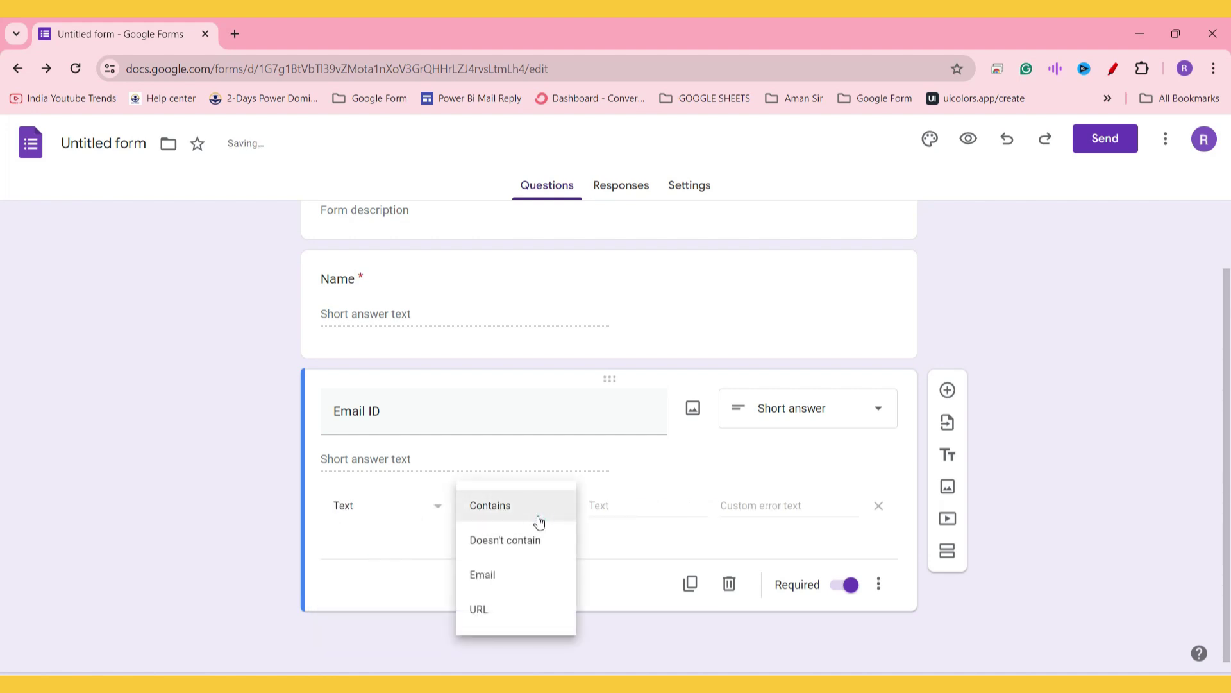
pyautogui.click(517, 575)
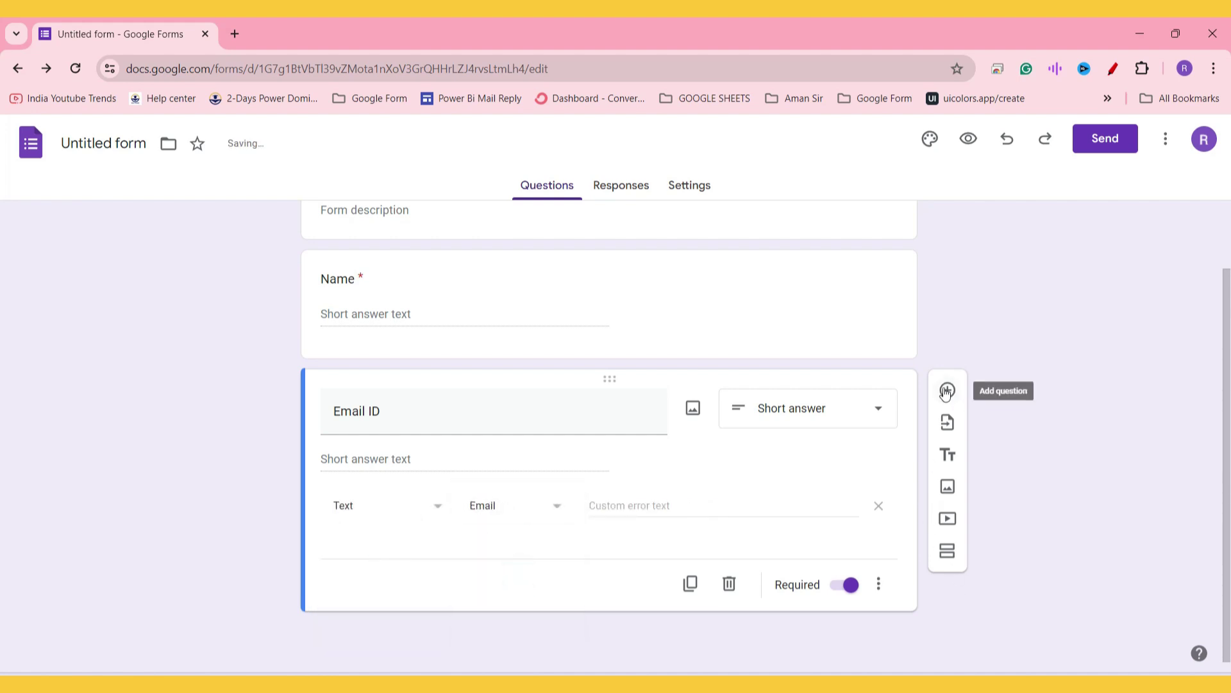
pyautogui.click(947, 391)
# Step: Title the new question 'Mobile No', add response validation, and make it required
pyautogui.write('Mobile ')
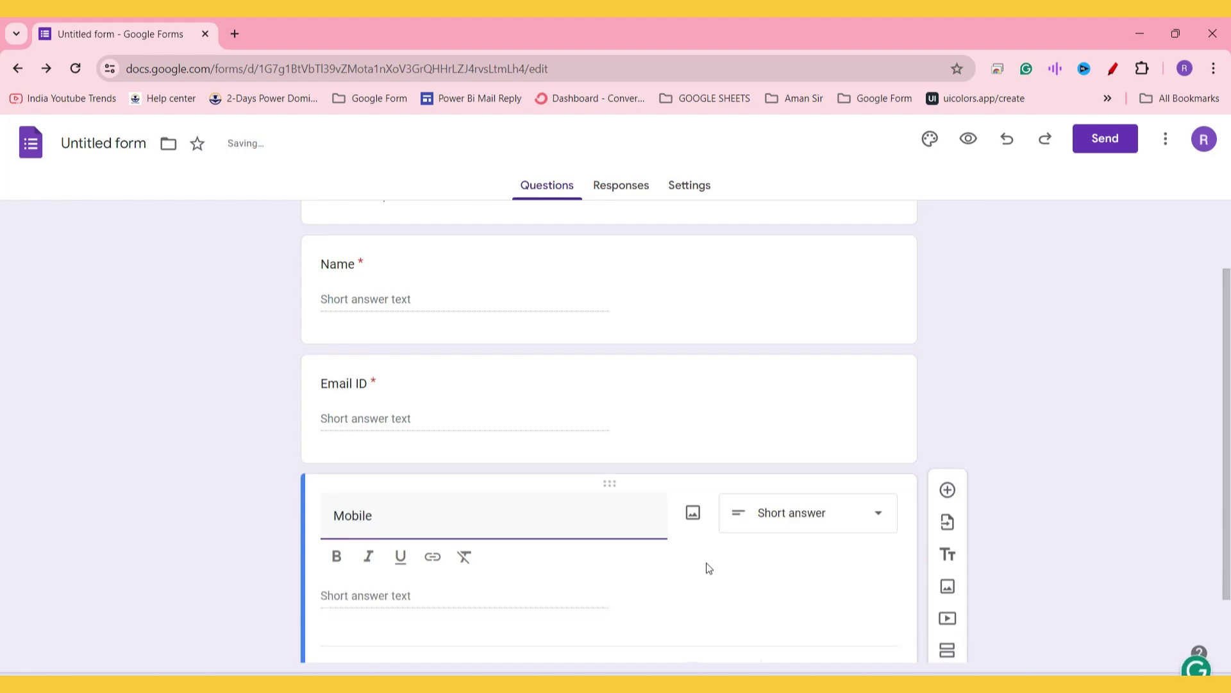
pyautogui.write('No')
pyautogui.scroll(-1, 811, 328)
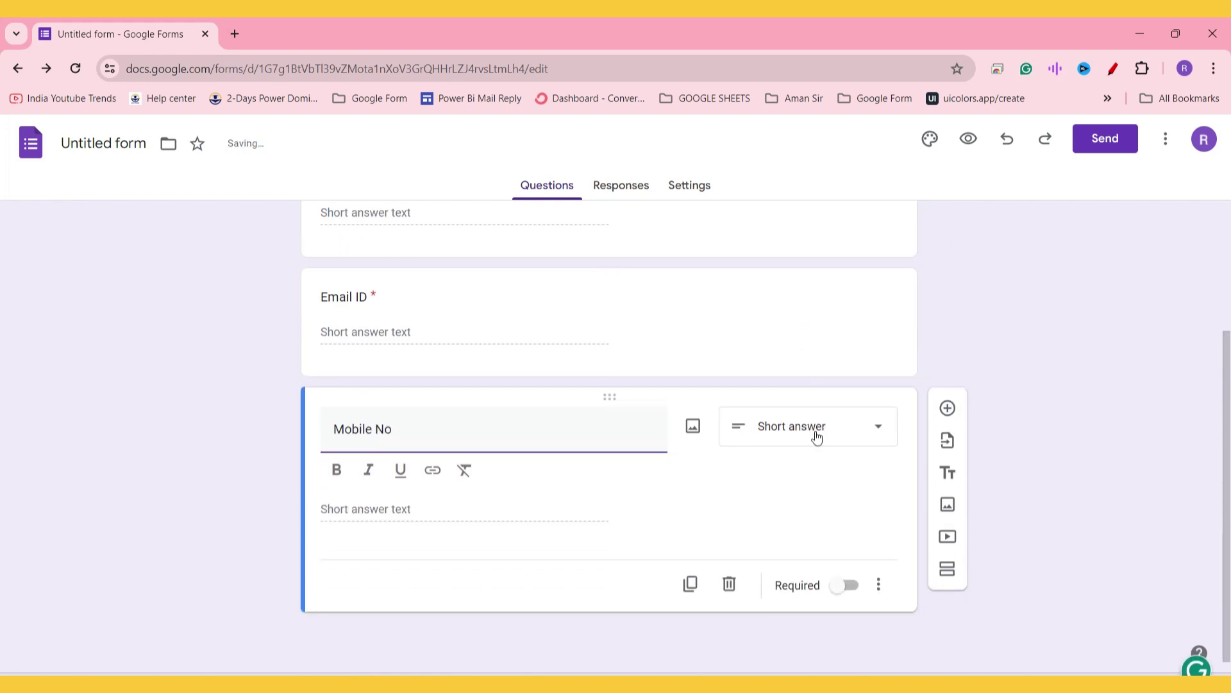
pyautogui.click(880, 594)
pyautogui.click(896, 651)
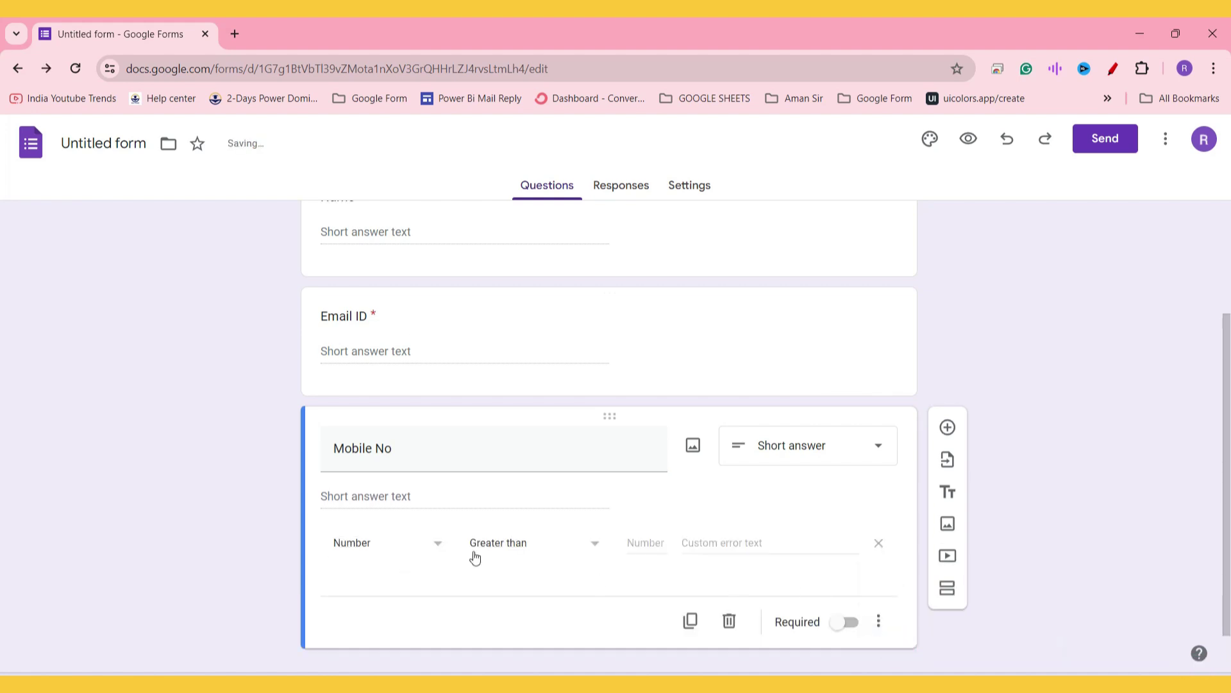
pyautogui.click(847, 628)
pyautogui.scroll(2, 852, 495)
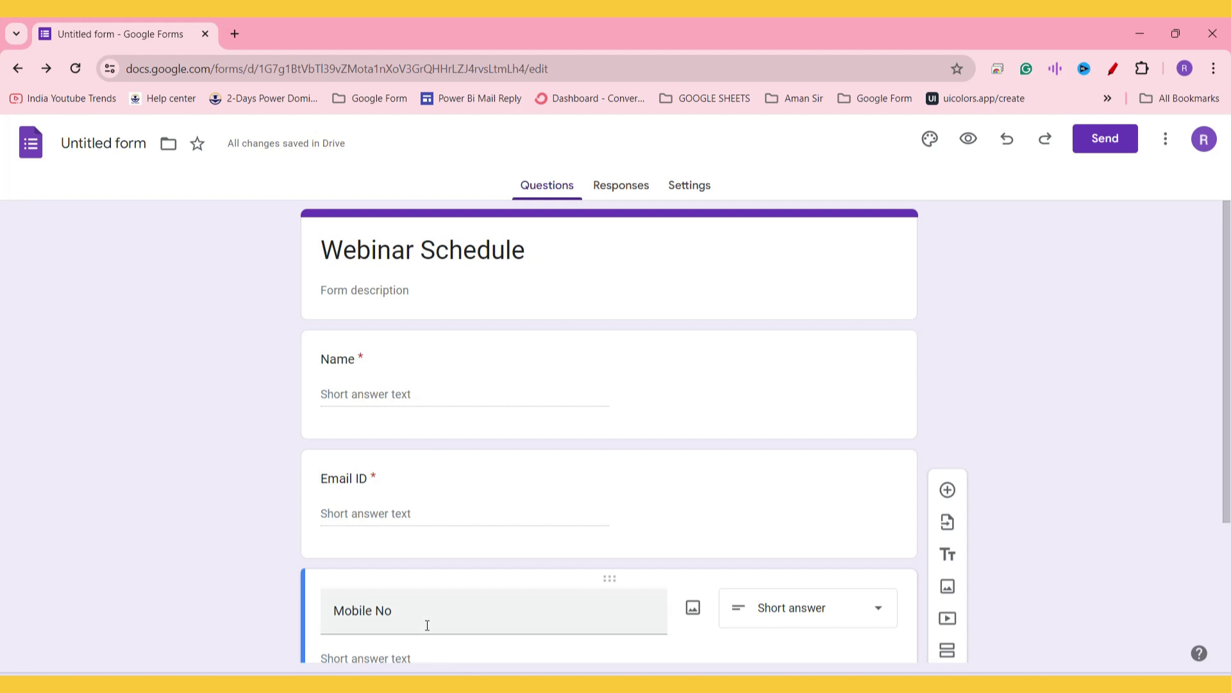
pyautogui.scroll(-3, 594, 427)
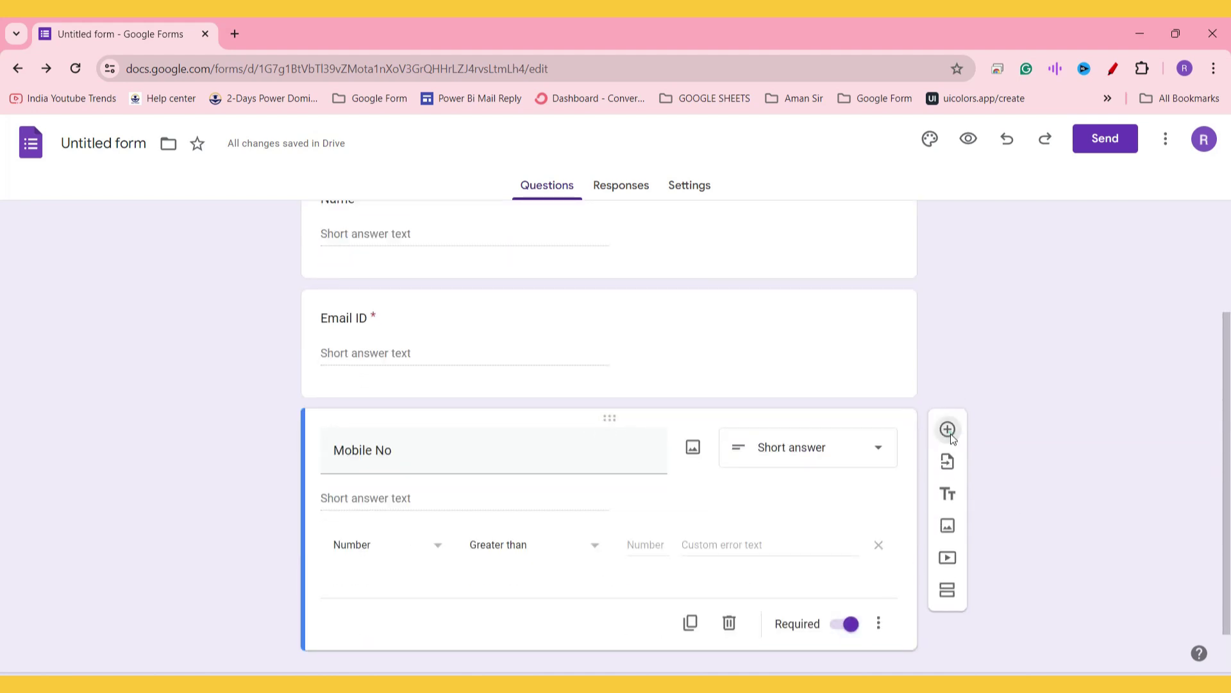
# Step: Add a 'Webinar Time' question with first option 'Thursday 13 June 2024 11:00 AM'
pyautogui.click(948, 430)
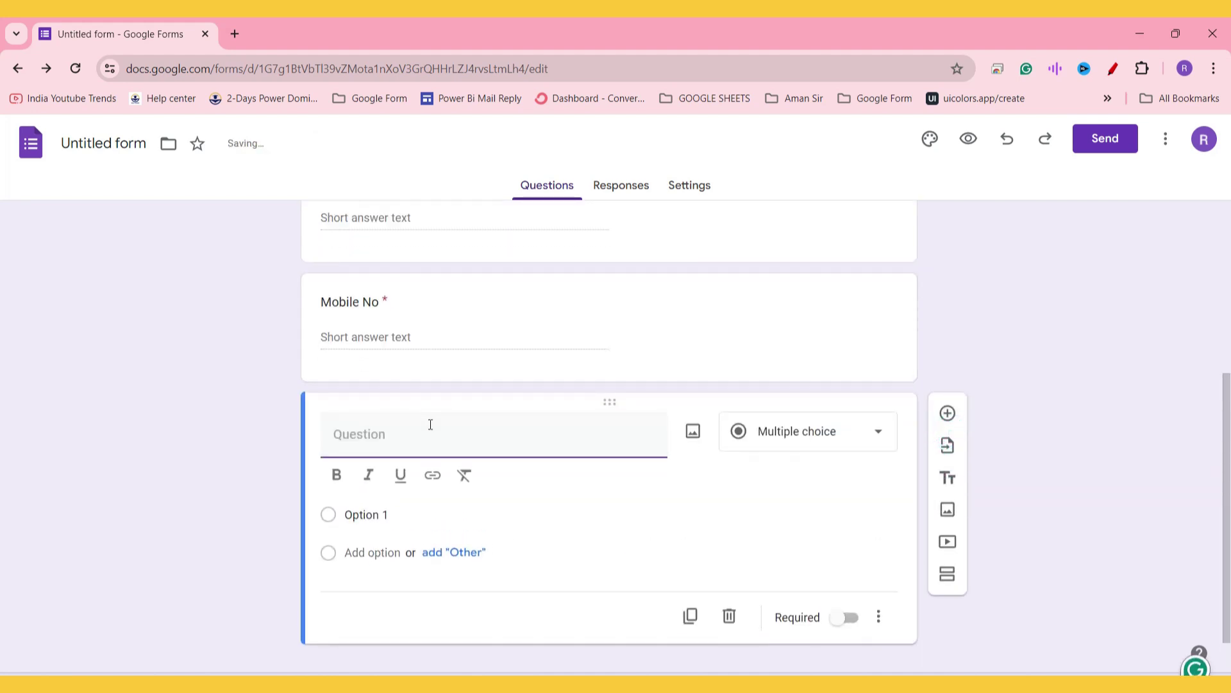
pyautogui.write('Webinar Time')
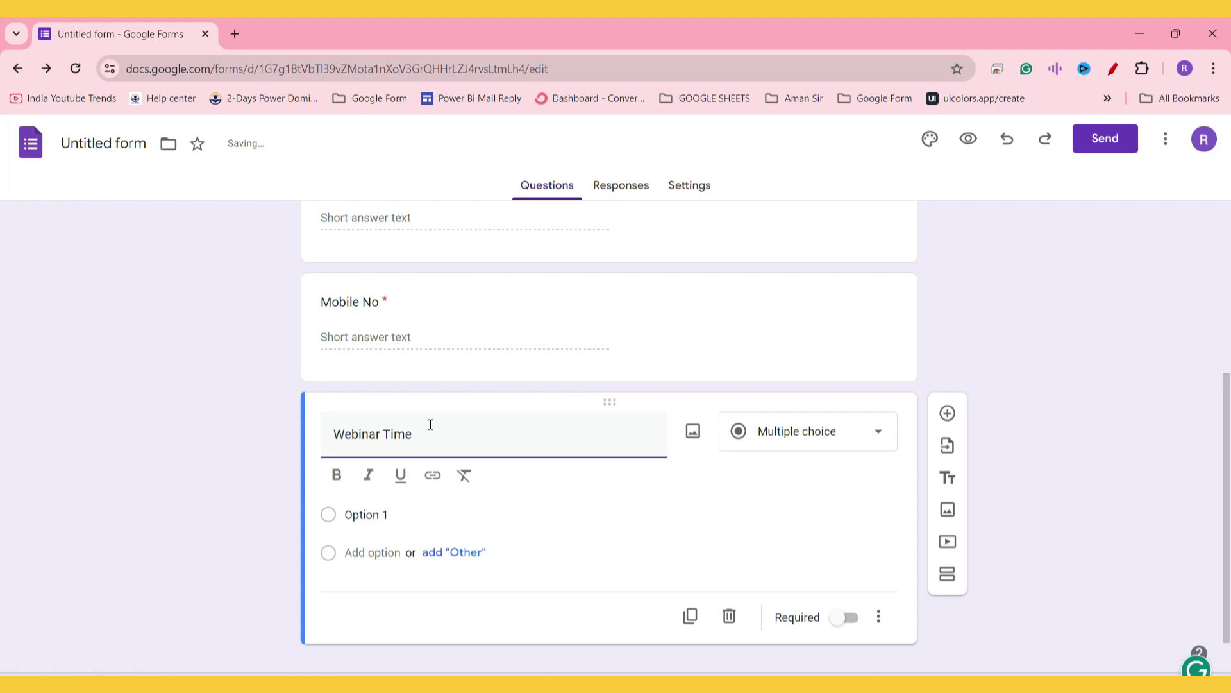
pyautogui.click(385, 515)
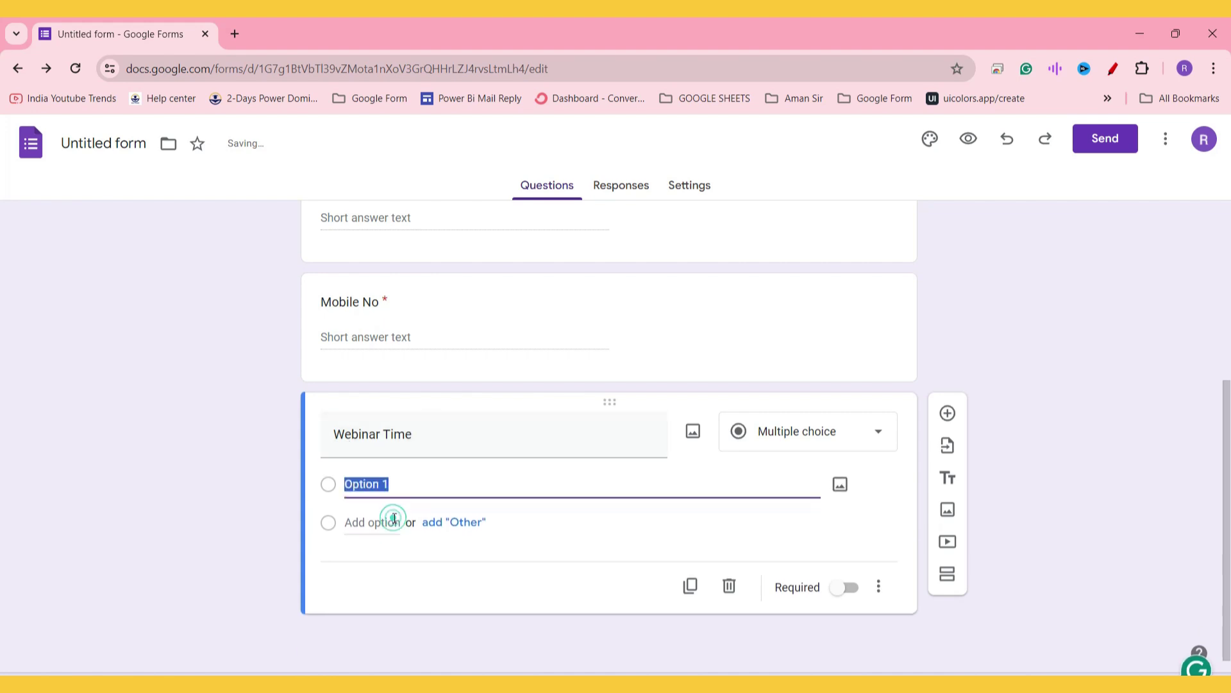
pyautogui.write('Thursday 13 June 2024')
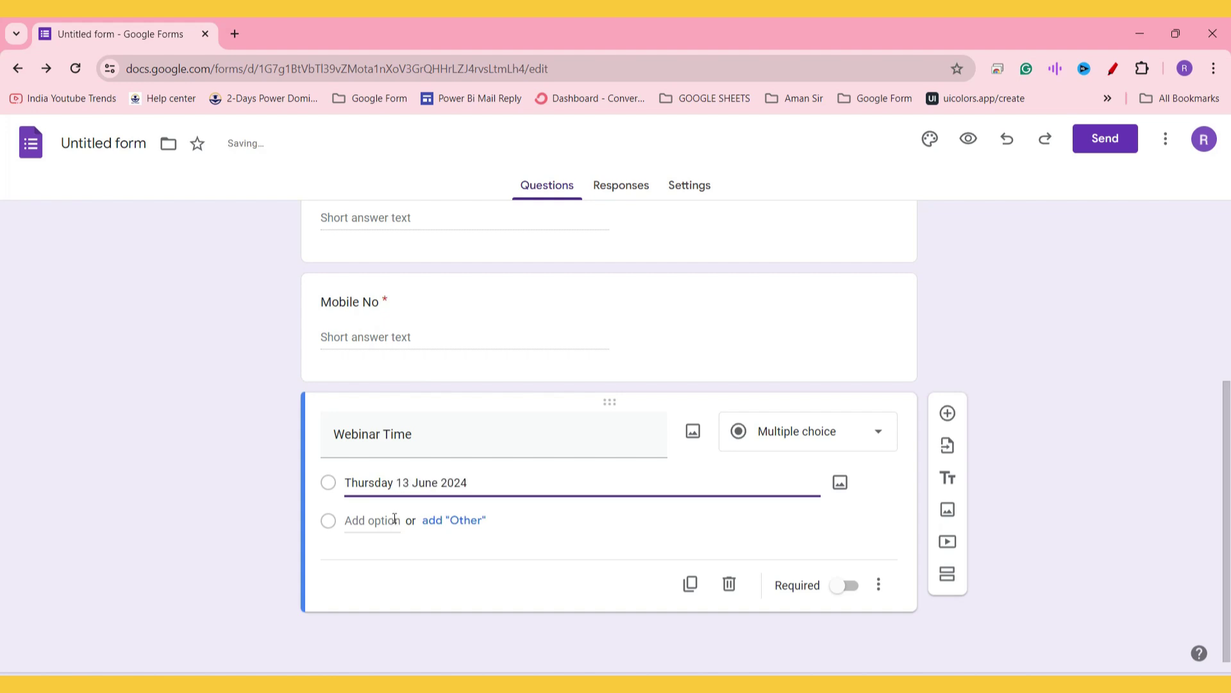
pyautogui.write(' 11:00 AM')
pyautogui.click(395, 482)
pyautogui.write(',-')
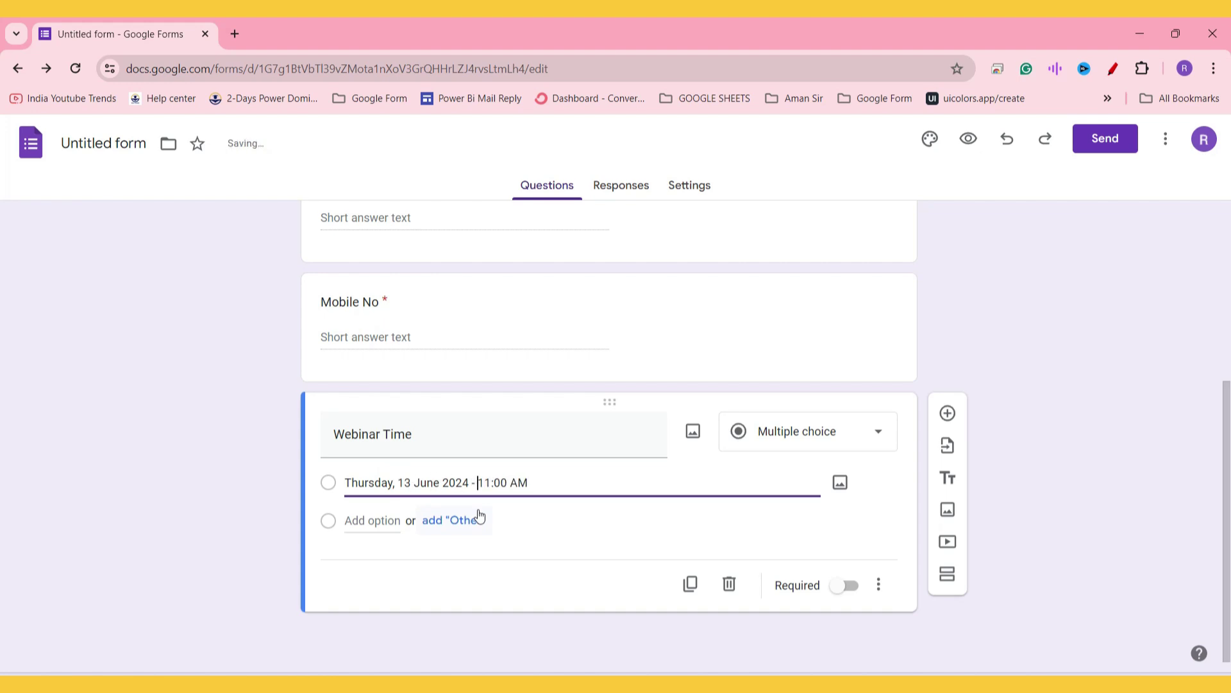
# Step: Duplicate that option as a second Thursday slot at 04:00 PM
pyautogui.tripleClick(493, 482)
pyautogui.hotkey('ctrl', 'c')
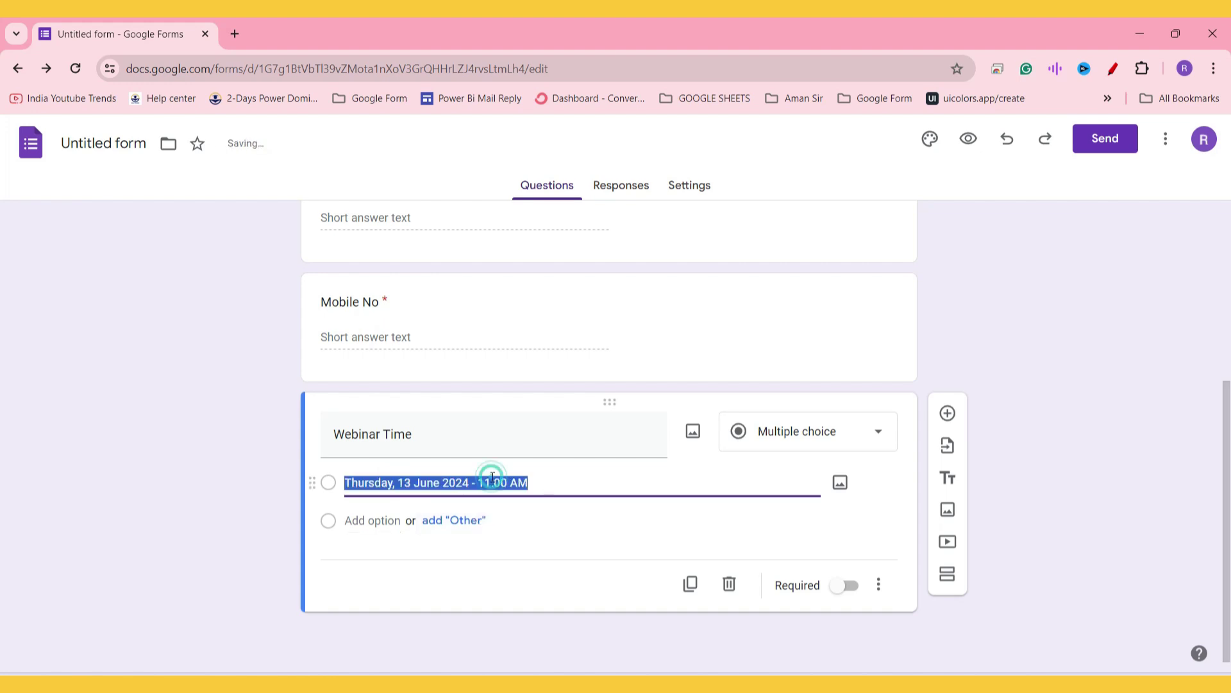
pyautogui.click(371, 521)
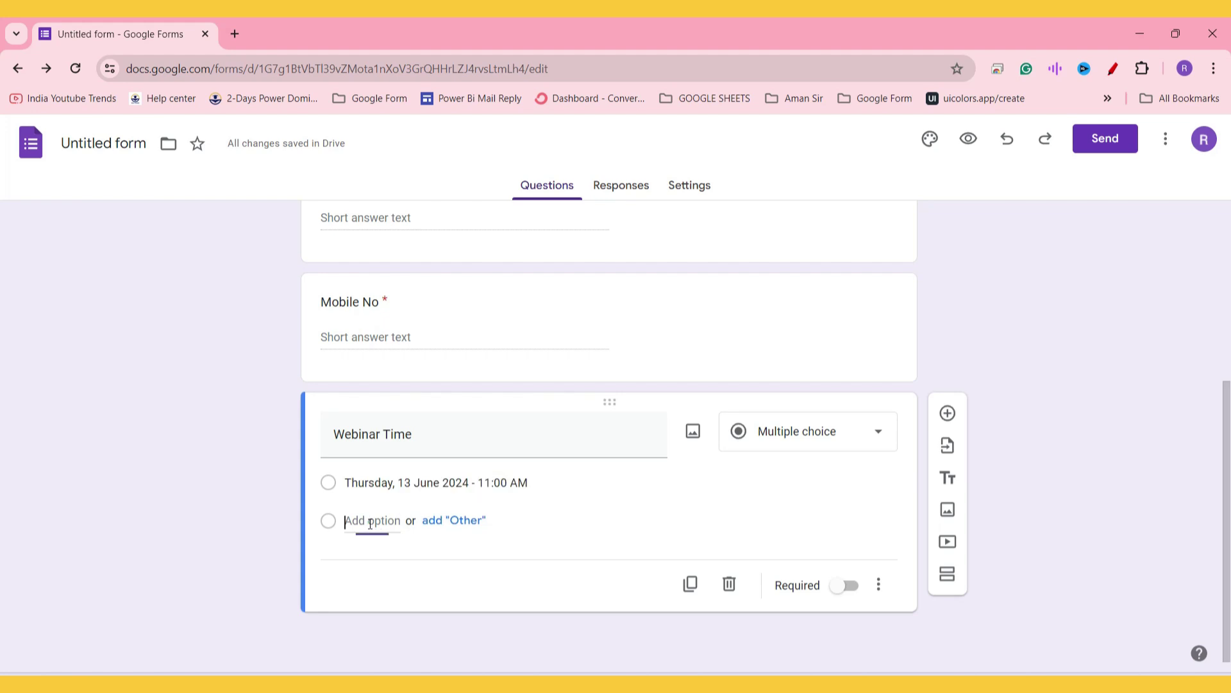
pyautogui.hotkey('ctrl', 'v')
pyautogui.doubleClick(489, 520)
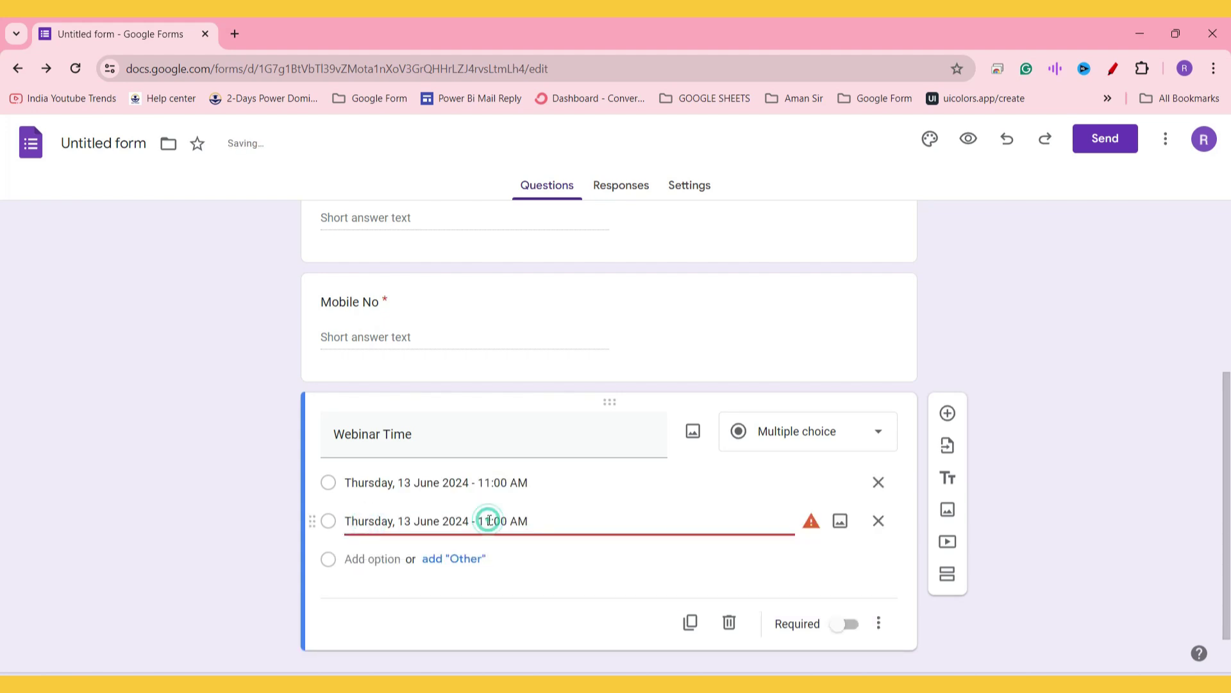
pyautogui.write('04:00 ')
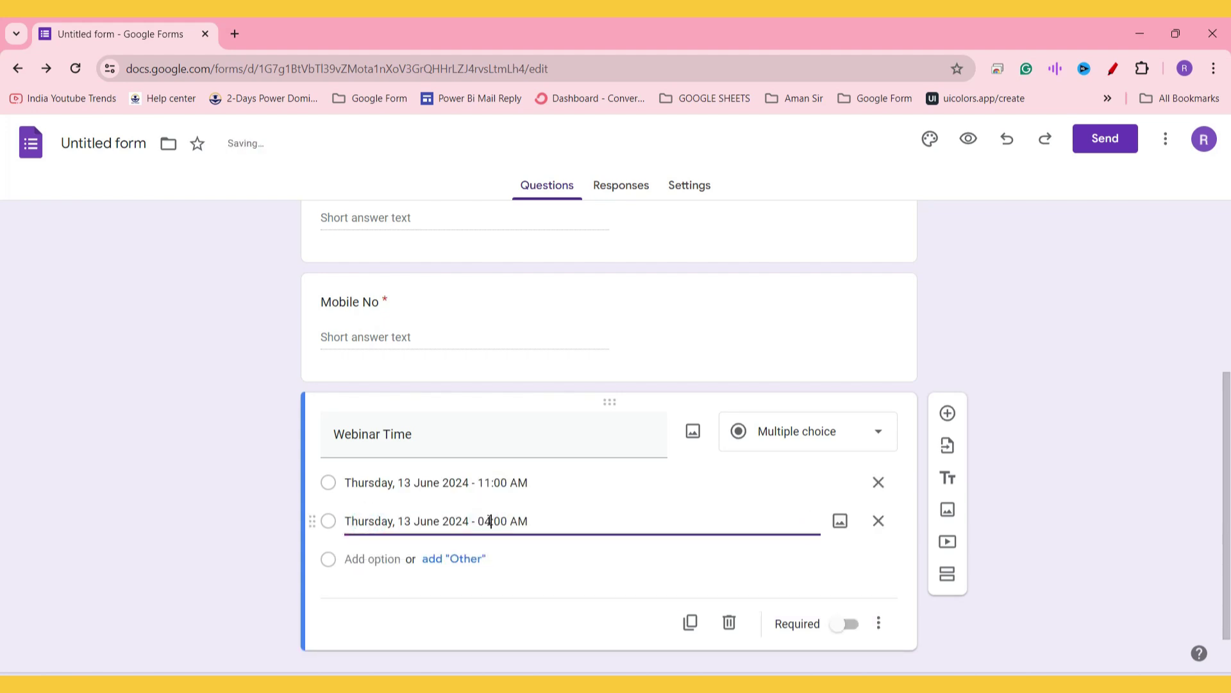
pyautogui.write('P')
# Step: Add a third option for Friday 14 June 2024 11:00 AM
pyautogui.click(545, 482)
pyautogui.hotkey('ctrl', 'c')
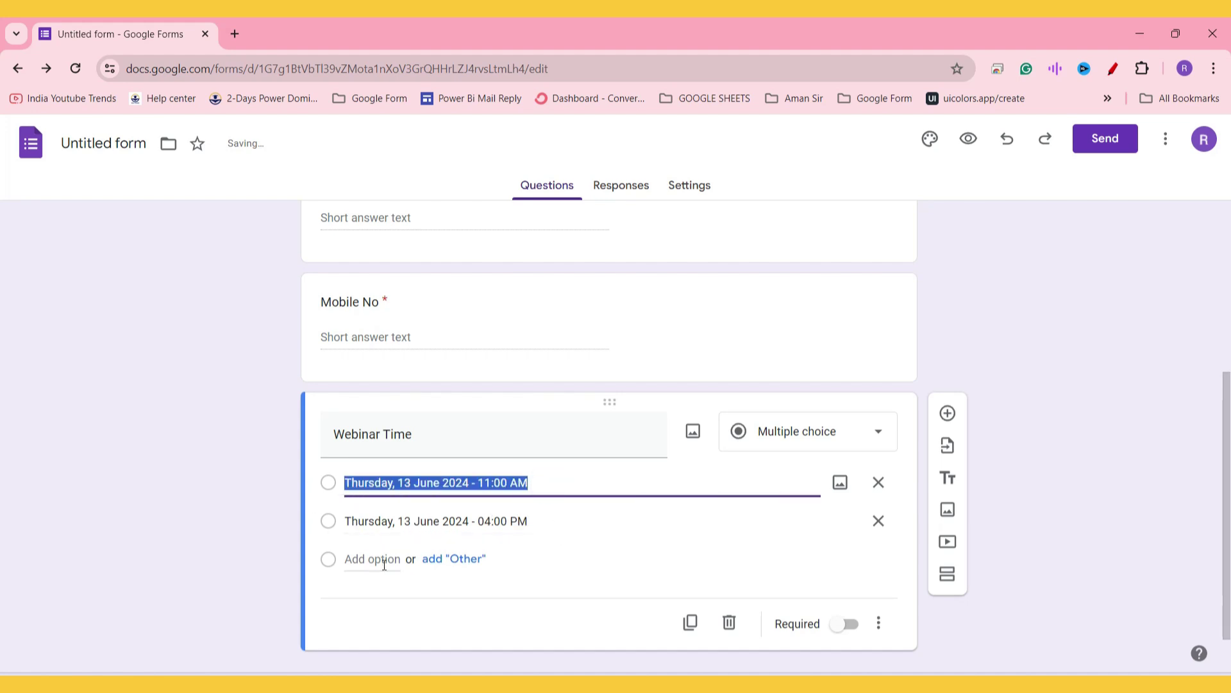
pyautogui.click(370, 559)
pyautogui.hotkey('ctrl', 'v')
pyautogui.doubleClick(370, 560)
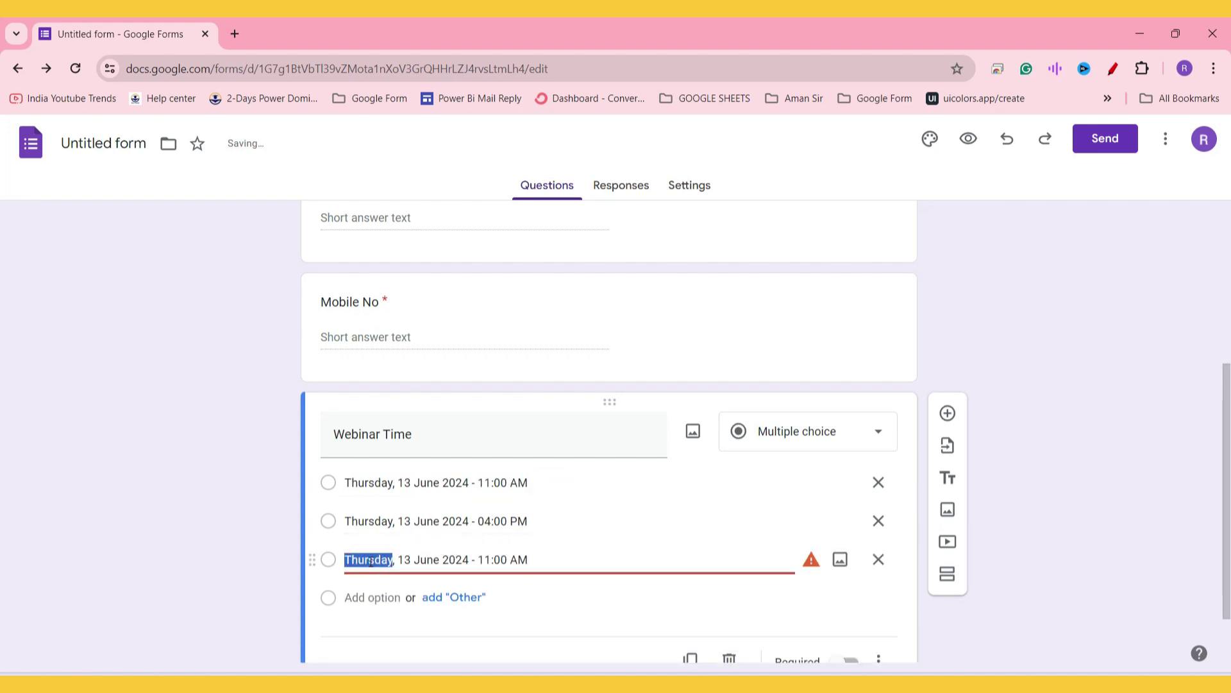
pyautogui.write('Friday')
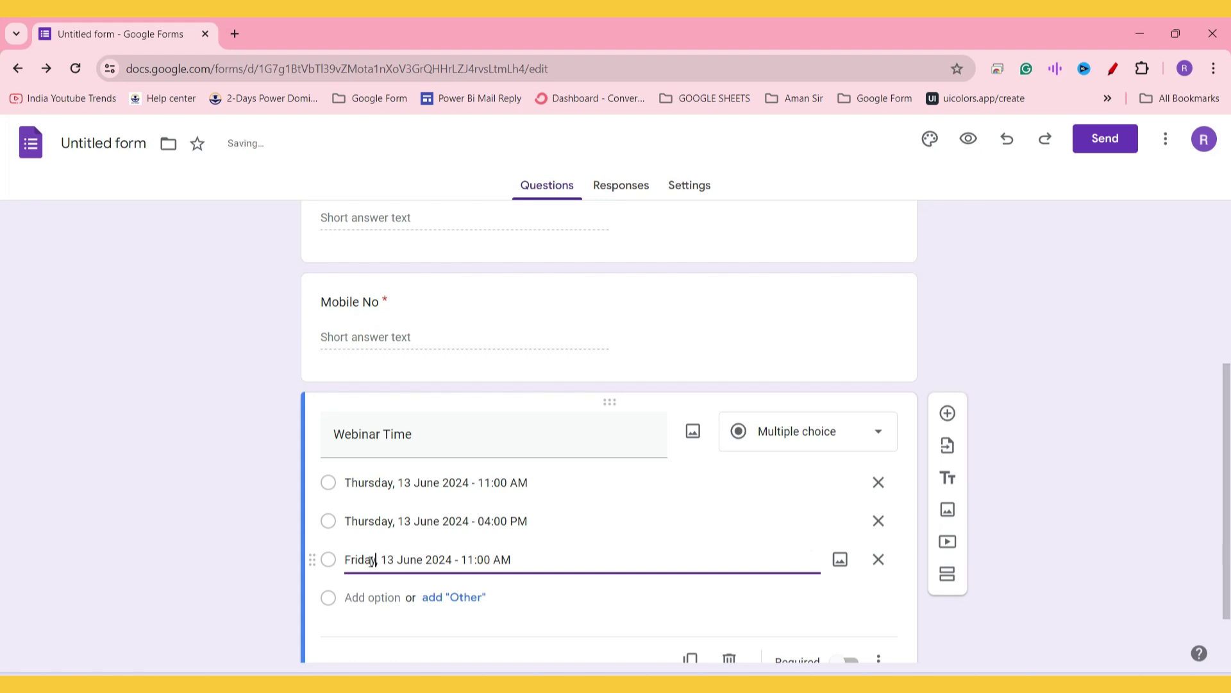
pyautogui.doubleClick(389, 559)
pyautogui.write('14')
# Step: Copy the Friday option into a fourth option for the Friday afternoon slot
pyautogui.click(477, 560)
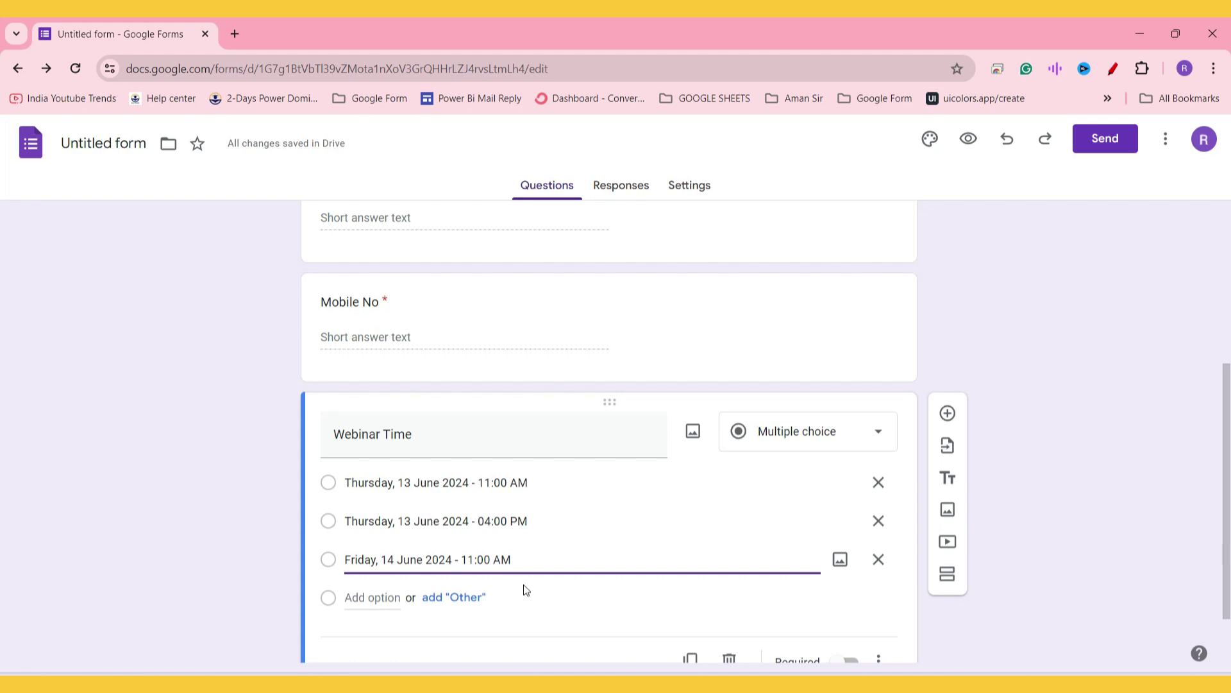
pyautogui.moveTo(526, 560); pyautogui.dragTo(316, 544)
pyautogui.hotkey('ctrl', 'c')
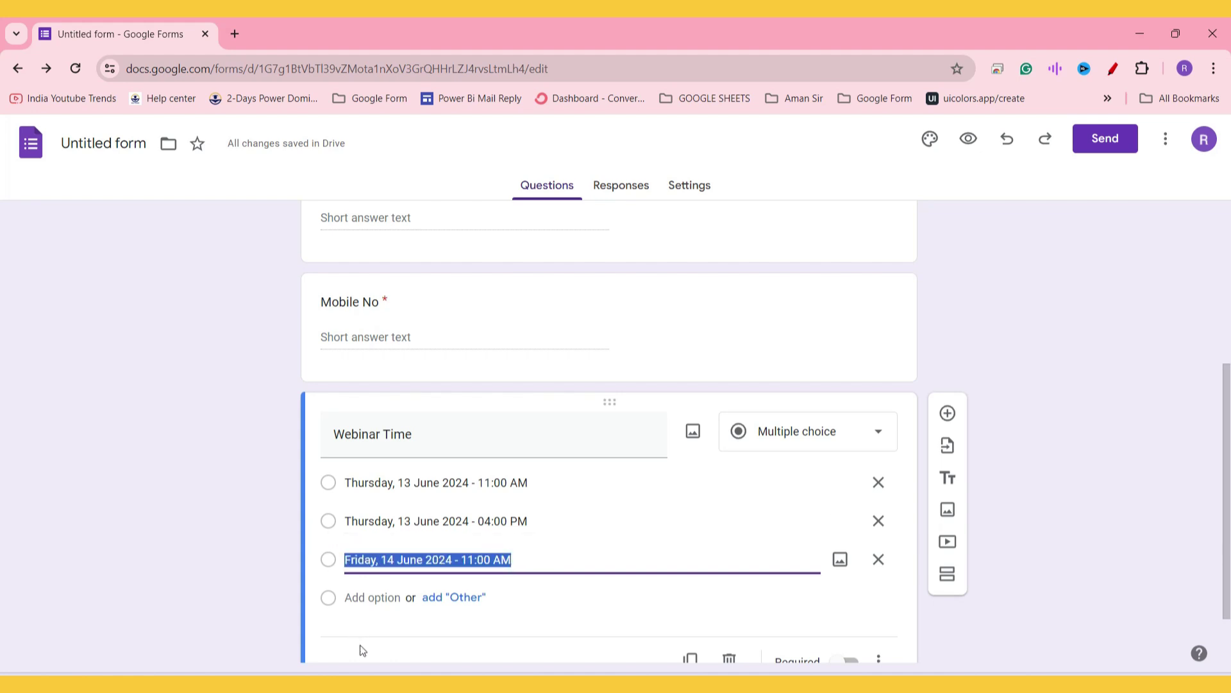
pyautogui.click(360, 601)
pyautogui.hotkey('ctrl', 'v')
pyautogui.moveTo(466, 598); pyautogui.dragTo(472, 598)
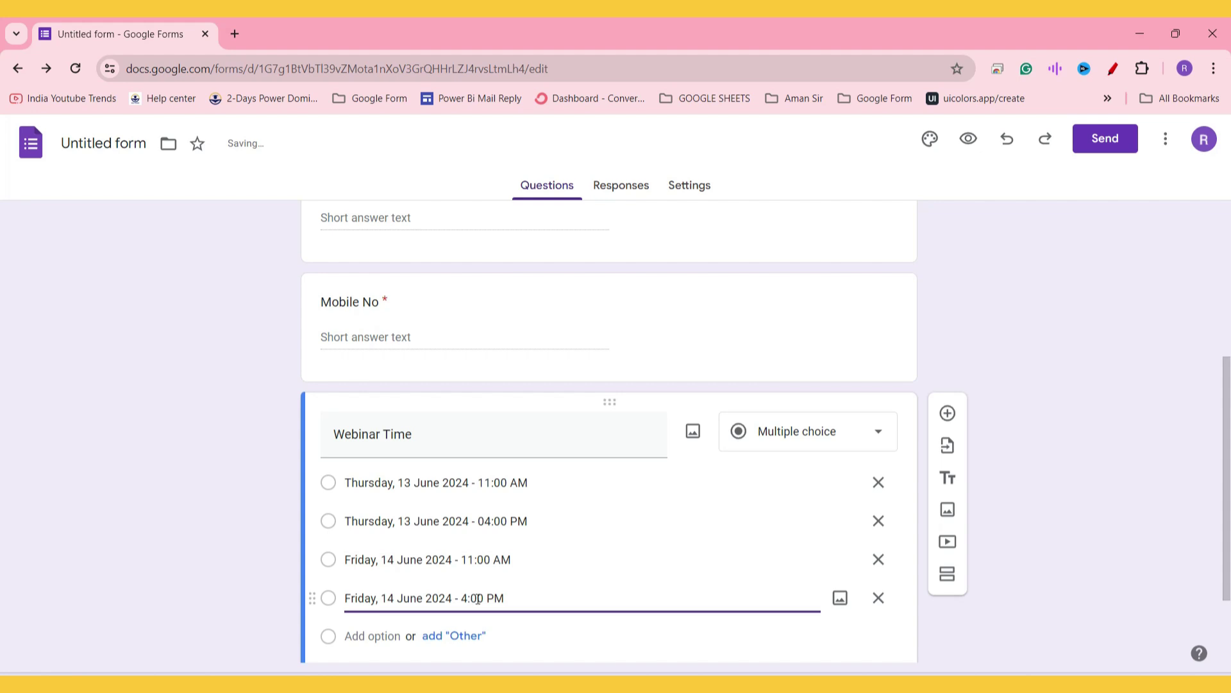
pyautogui.scroll(5, 537, 376)
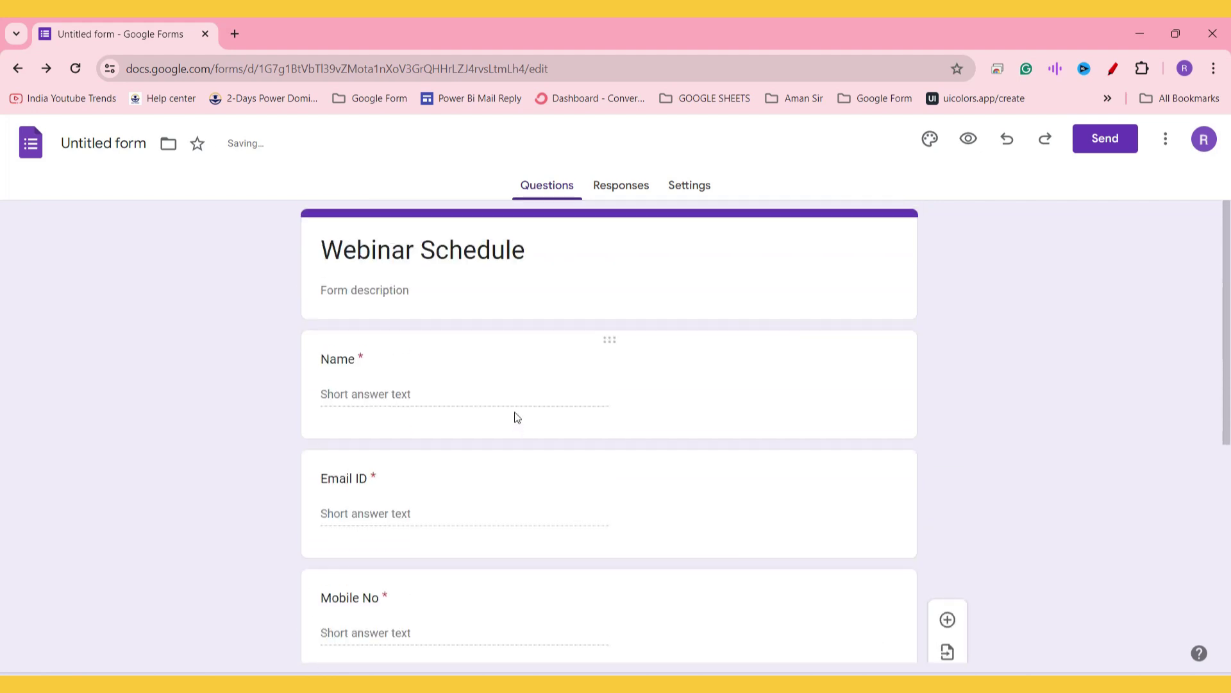
# Step: Review the Name, Email ID and Mobile No questions, then make Webinar Time required
pyautogui.click(606, 379)
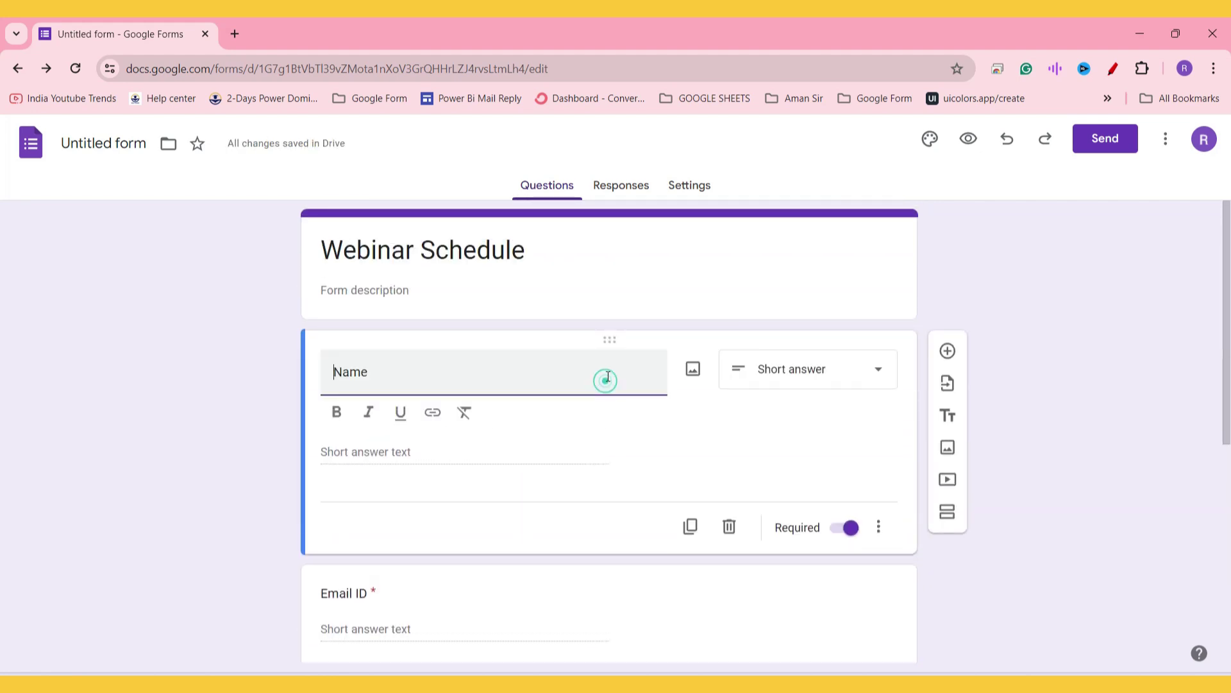
pyautogui.scroll(-4, 615, 382)
pyautogui.click(627, 385)
pyautogui.click(615, 404)
pyautogui.scroll(-2, 440, 445)
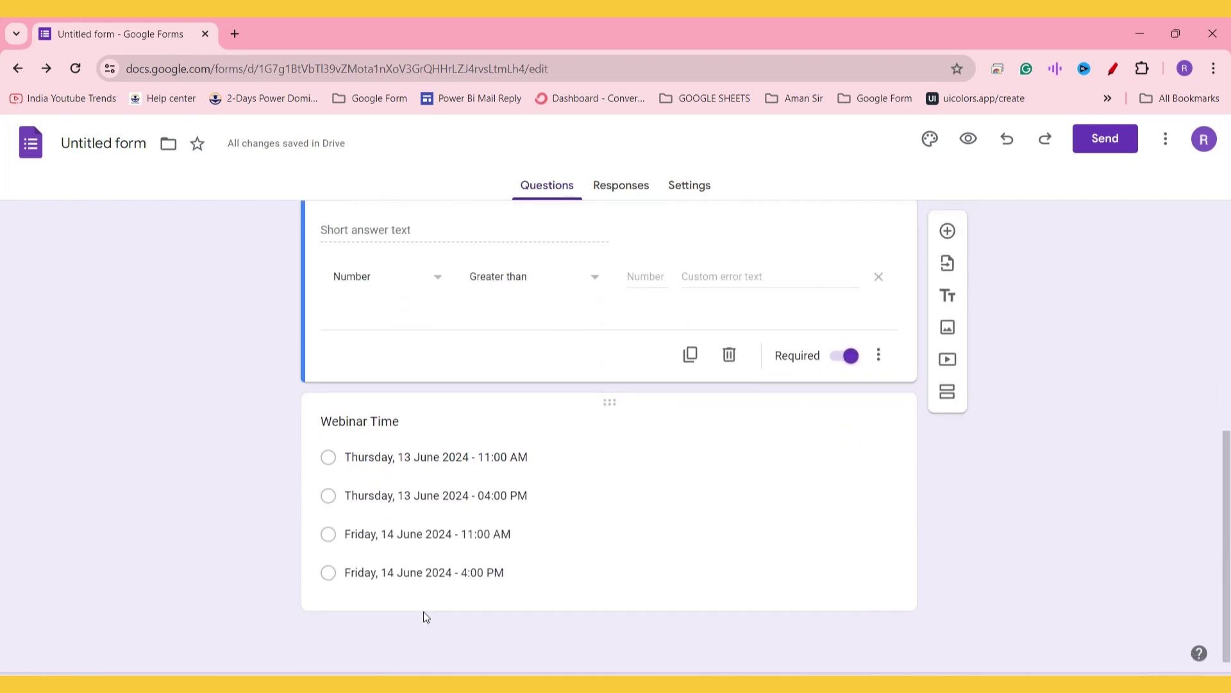
pyautogui.click(453, 517)
pyautogui.click(840, 586)
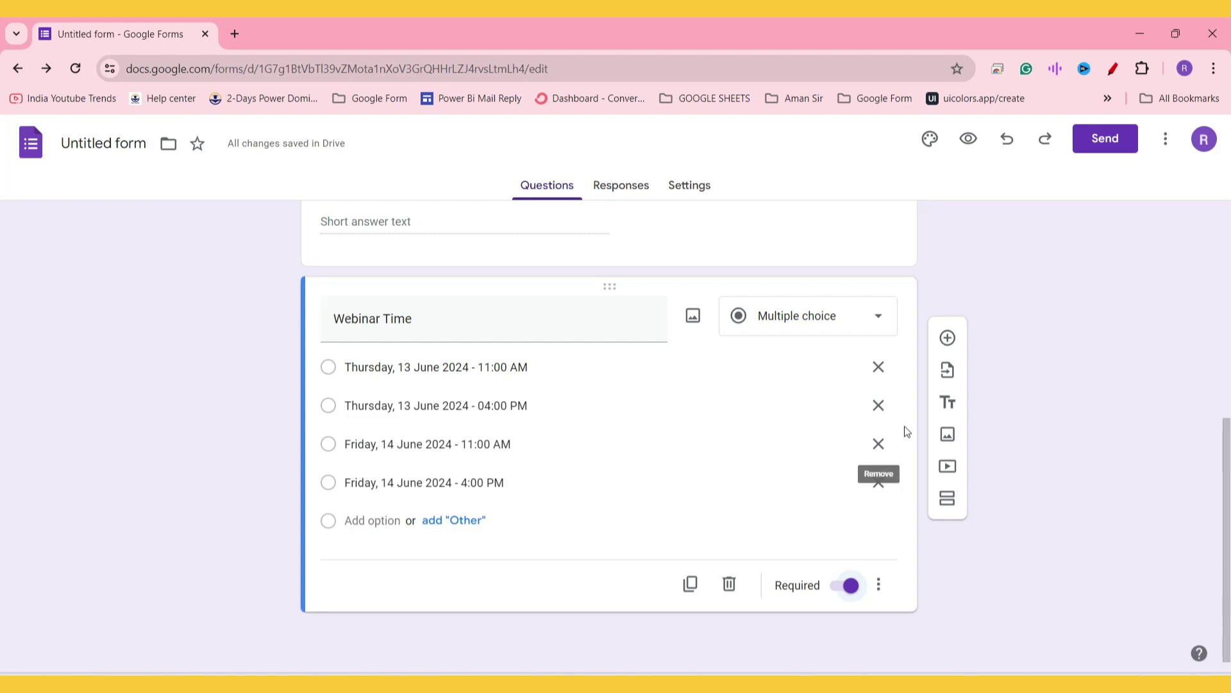
# Step: Add an optional 'Any Feedback' question below Webinar Time, fixing its misspelt title
pyautogui.click(948, 337)
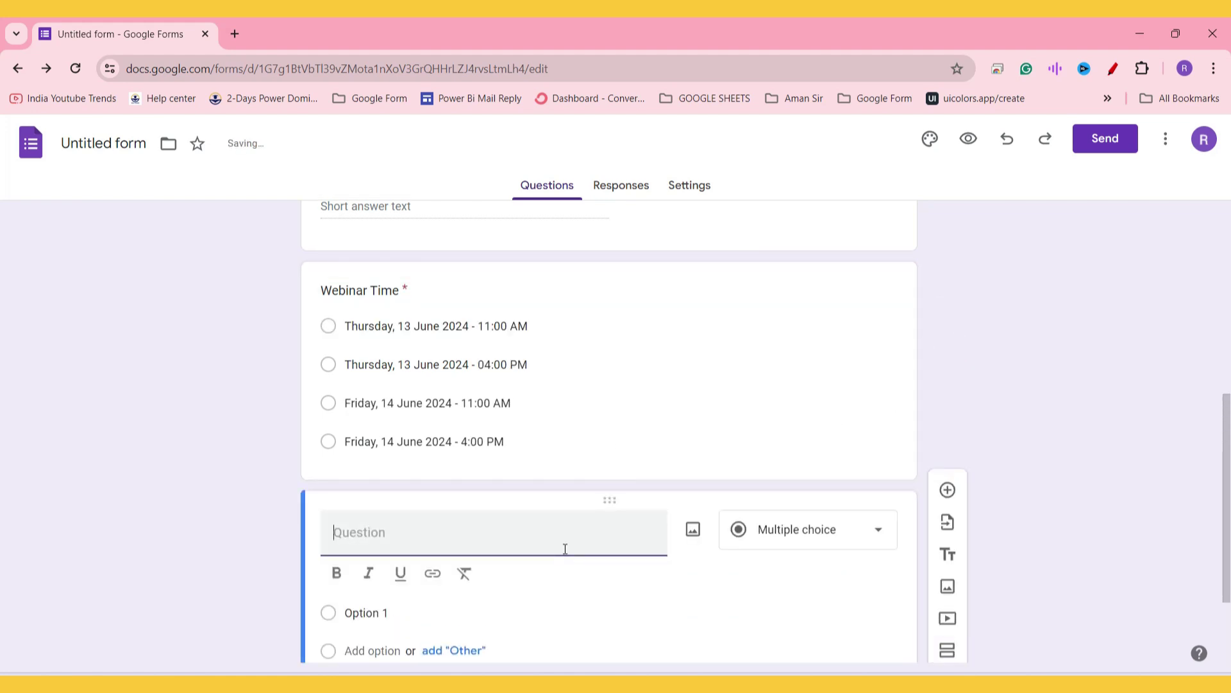
pyautogui.write('Feed')
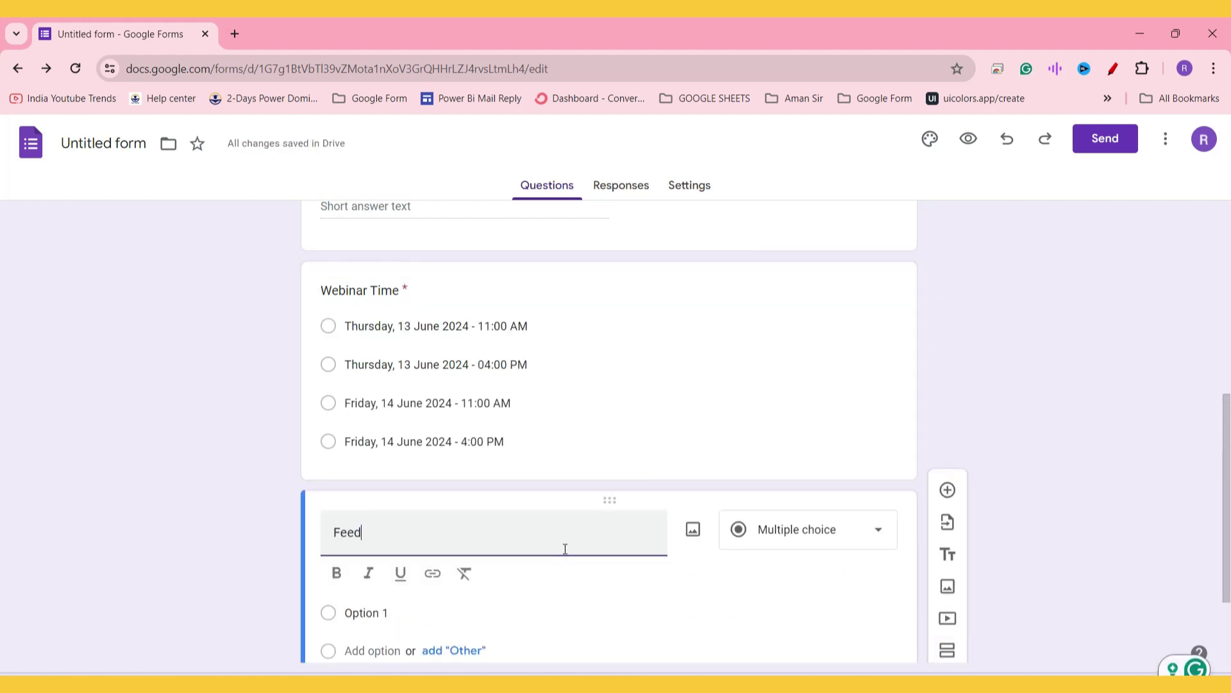
pyautogui.write('ck')
pyautogui.press('Home')
pyautogui.write('Any')
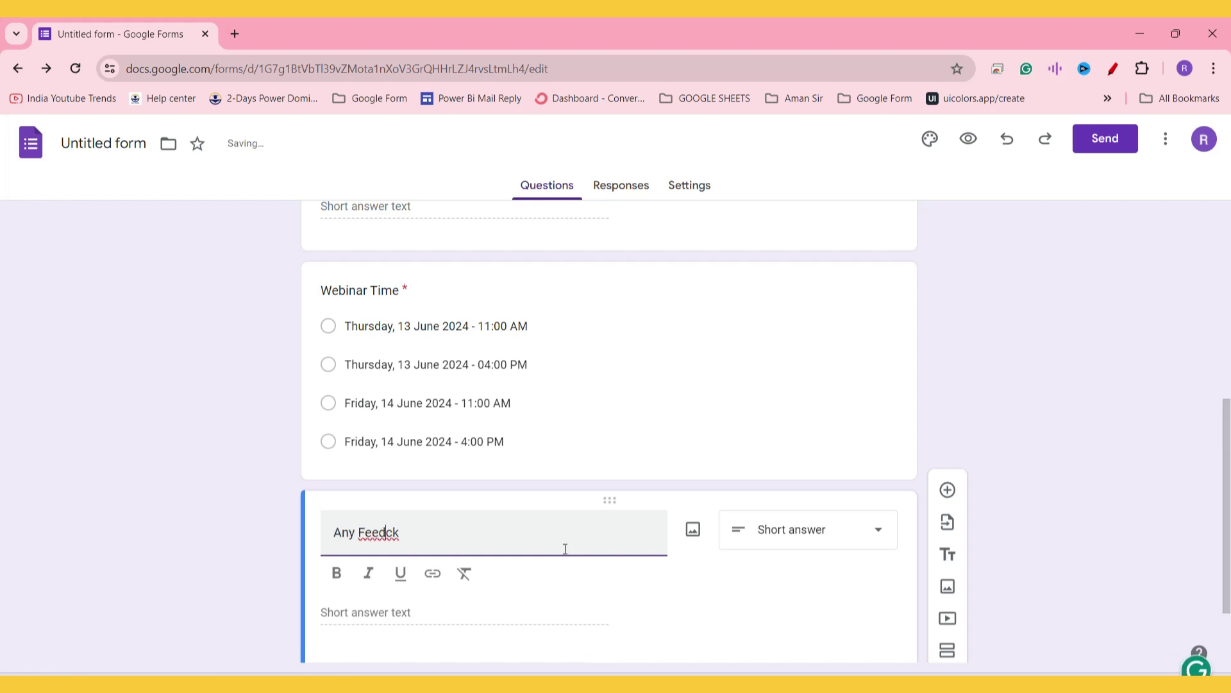
pyautogui.press('Right')
pyautogui.press('Right')
pyautogui.press('Right')
pyautogui.press('Right')
pyautogui.write('ba')
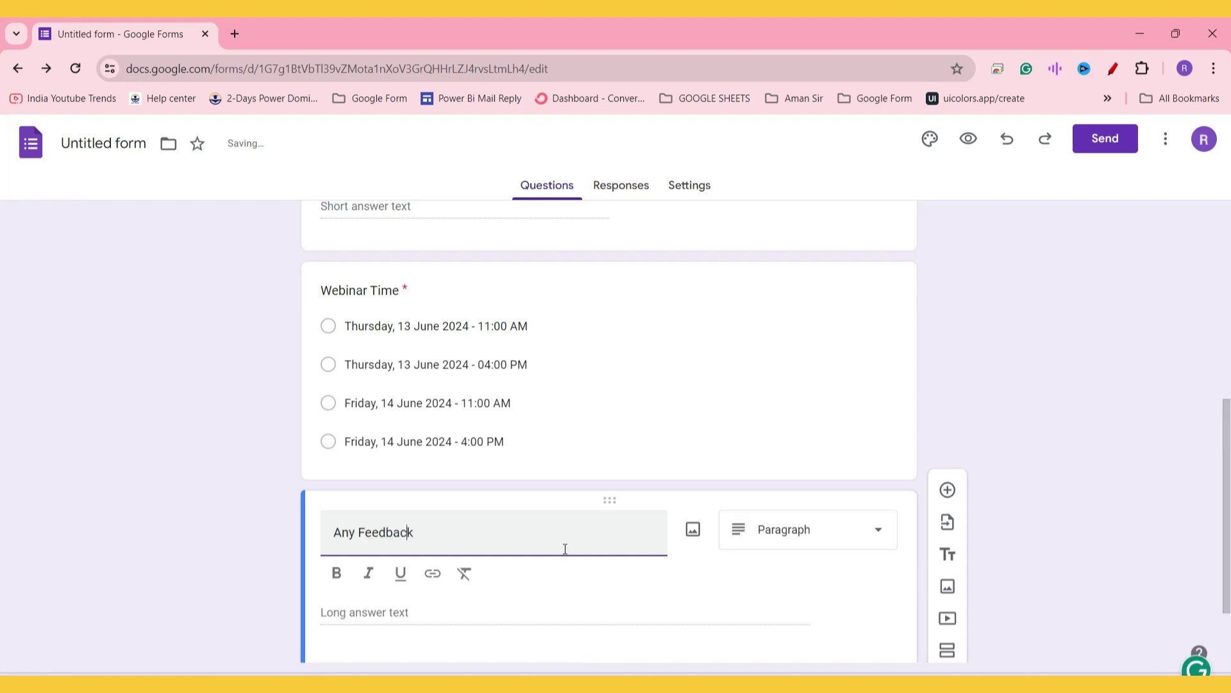
pyautogui.scroll(-2, 1027, 628)
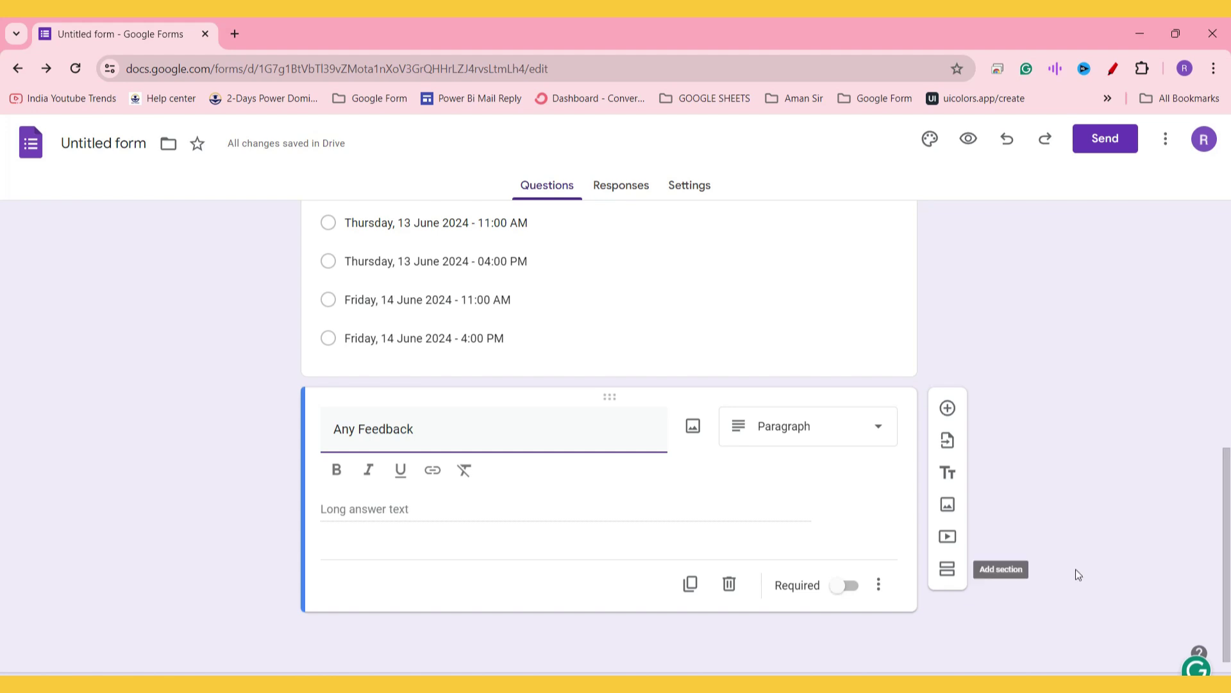
pyautogui.scroll(8, 988, 443)
# Step: Preview the form as a respondent and scroll through its questions
pyautogui.click(967, 142)
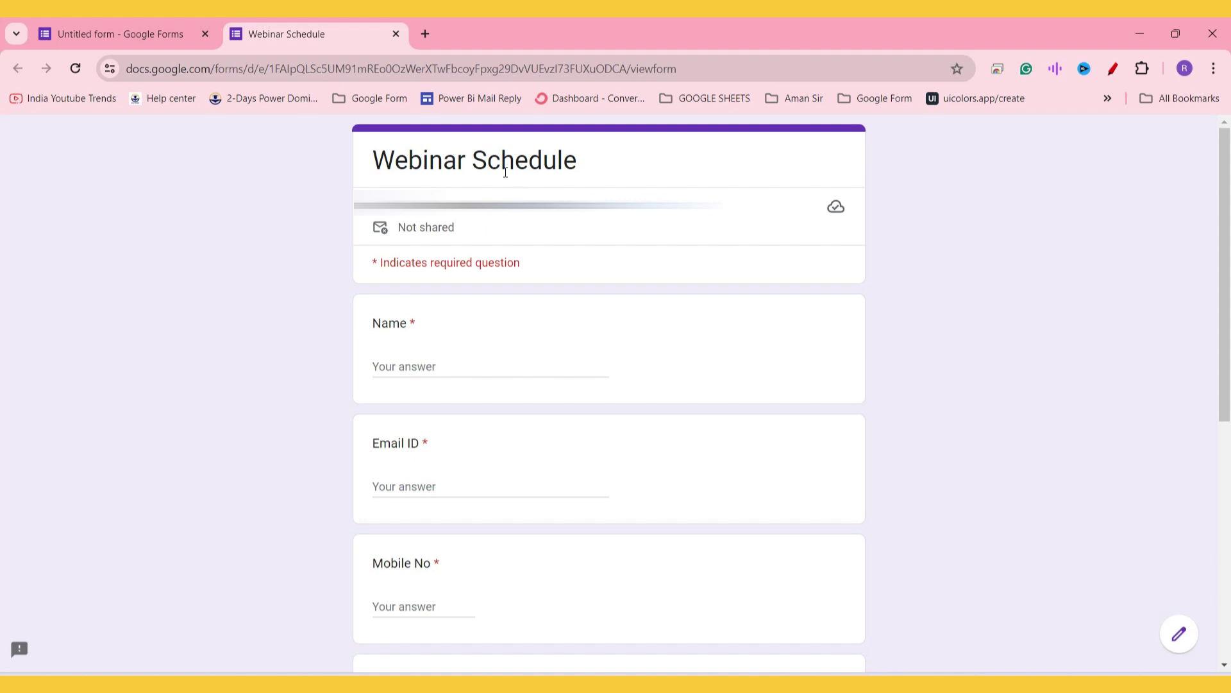
pyautogui.doubleClick(404, 327)
pyautogui.scroll(-3, 421, 361)
pyautogui.click(399, 325)
pyautogui.scroll(-2, 414, 364)
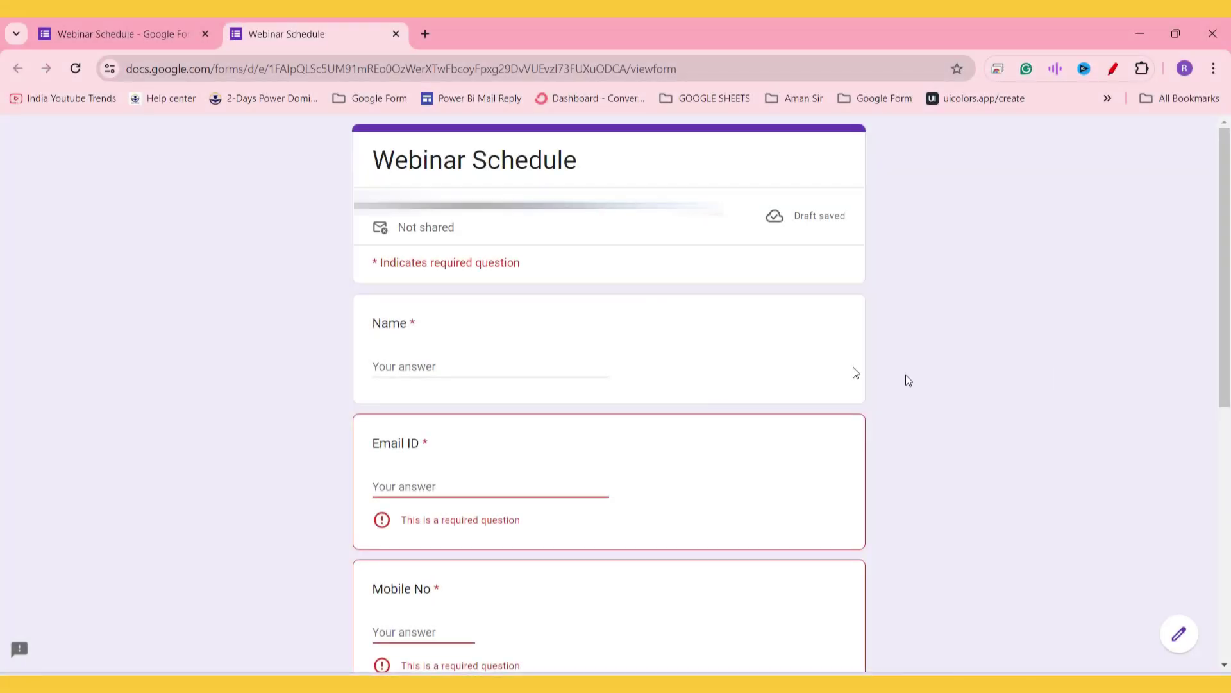
pyautogui.scroll(-5, 604, 324)
pyautogui.scroll(-3, 500, 506)
# Step: Try the Thursday and Friday 11:00 AM time choices, then return to the editor
pyautogui.click(380, 291)
pyautogui.click(385, 353)
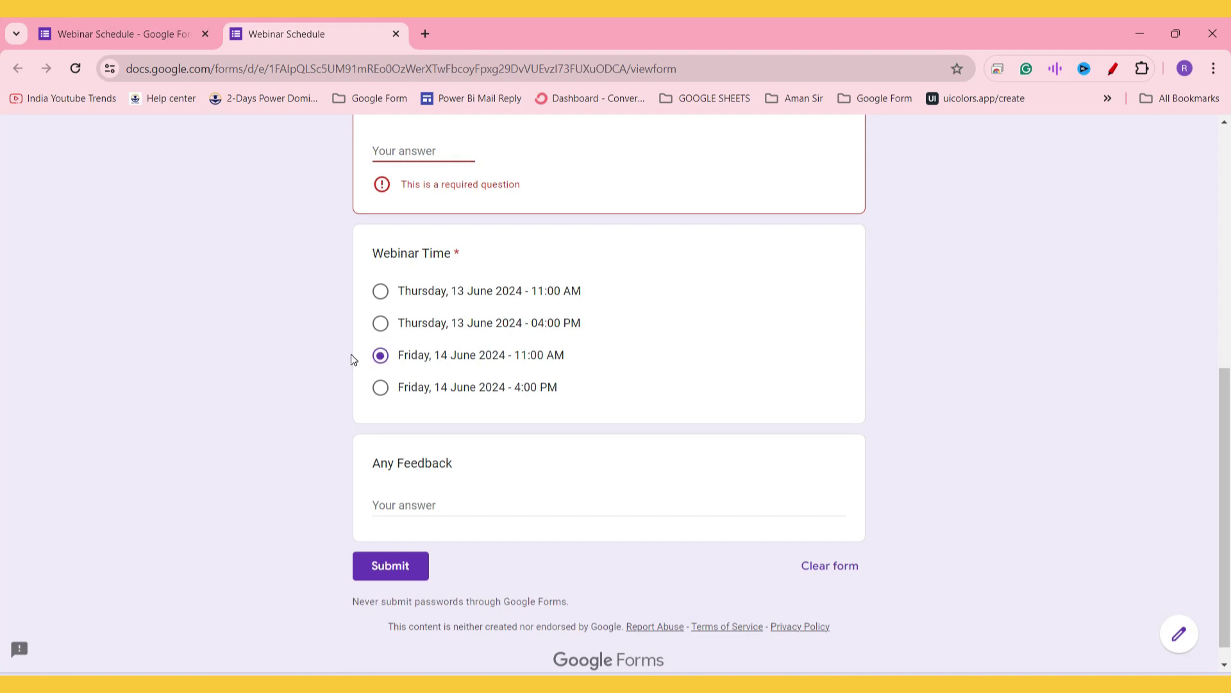
pyautogui.moveTo(405, 291); pyautogui.dragTo(581, 290)
pyautogui.click(105, 21)
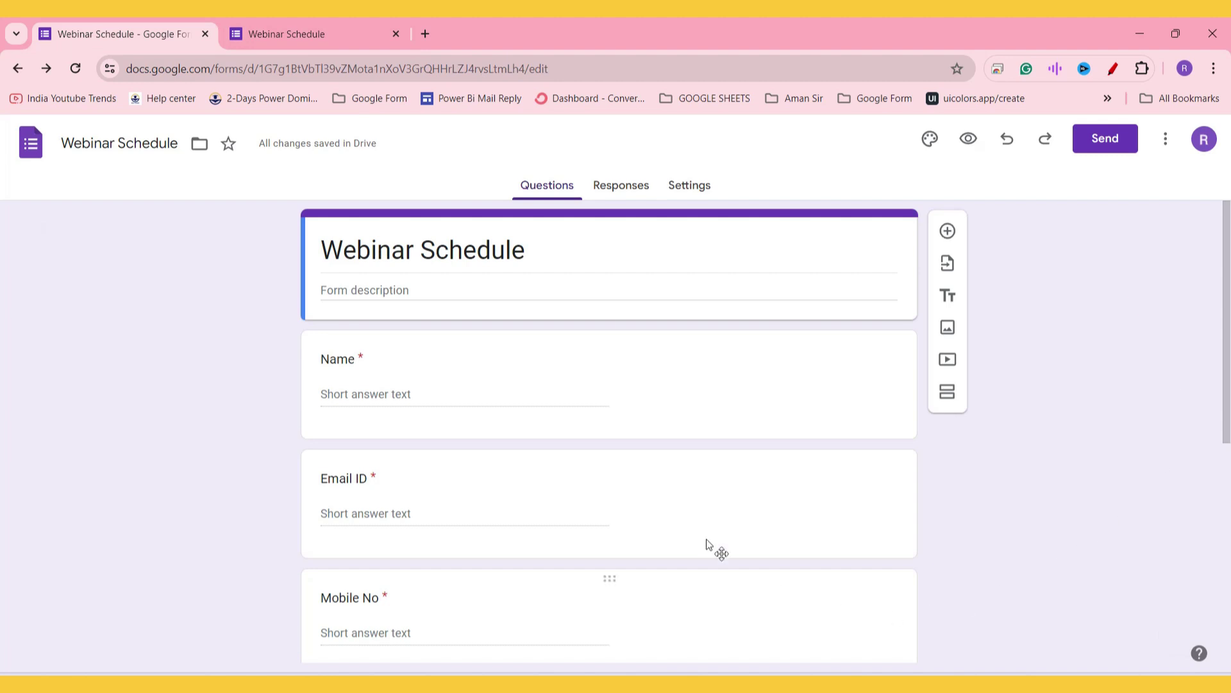
pyautogui.scroll(-6, 577, 426)
# Step: From the Responses view, use Link to Sheets to propose a 'Webinar Schedule (Responses)' spreadsheet
pyautogui.scroll(6, 577, 423)
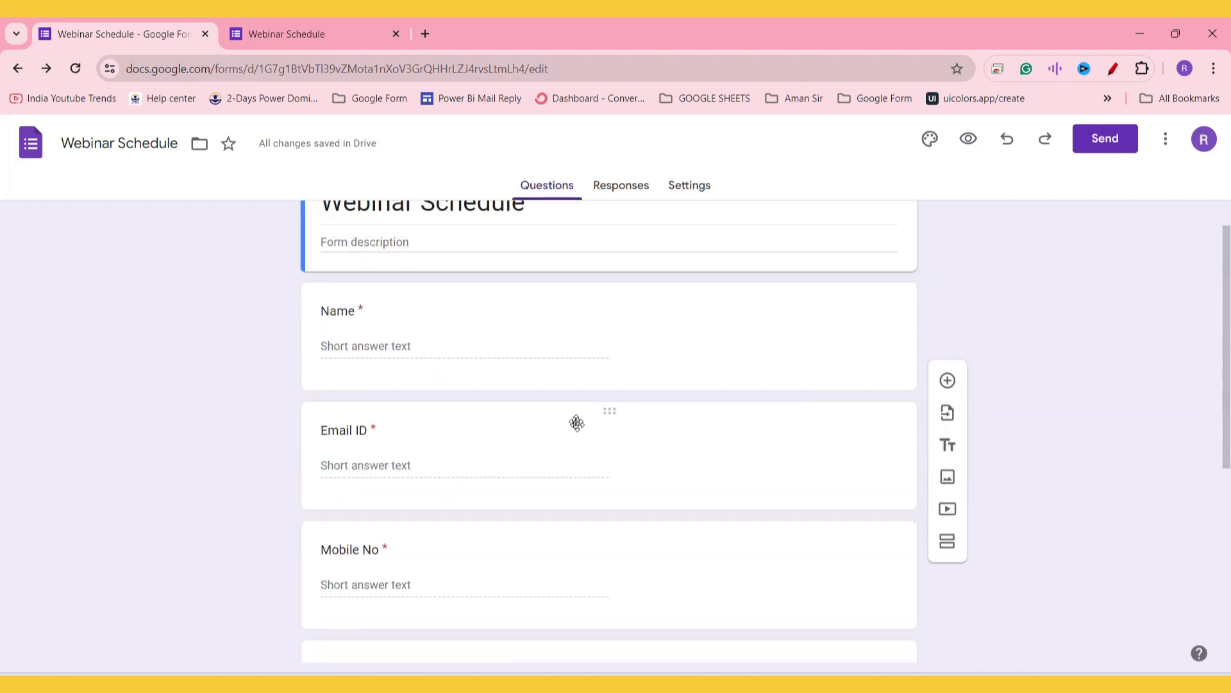
pyautogui.click(622, 187)
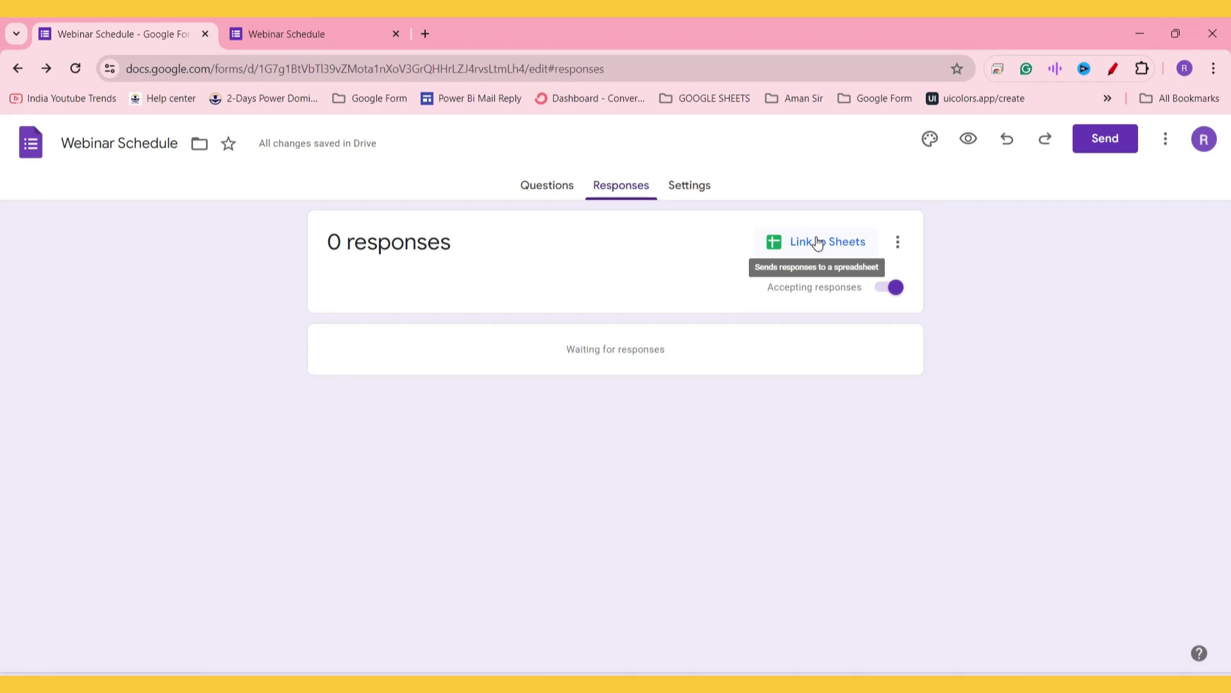
pyautogui.click(817, 243)
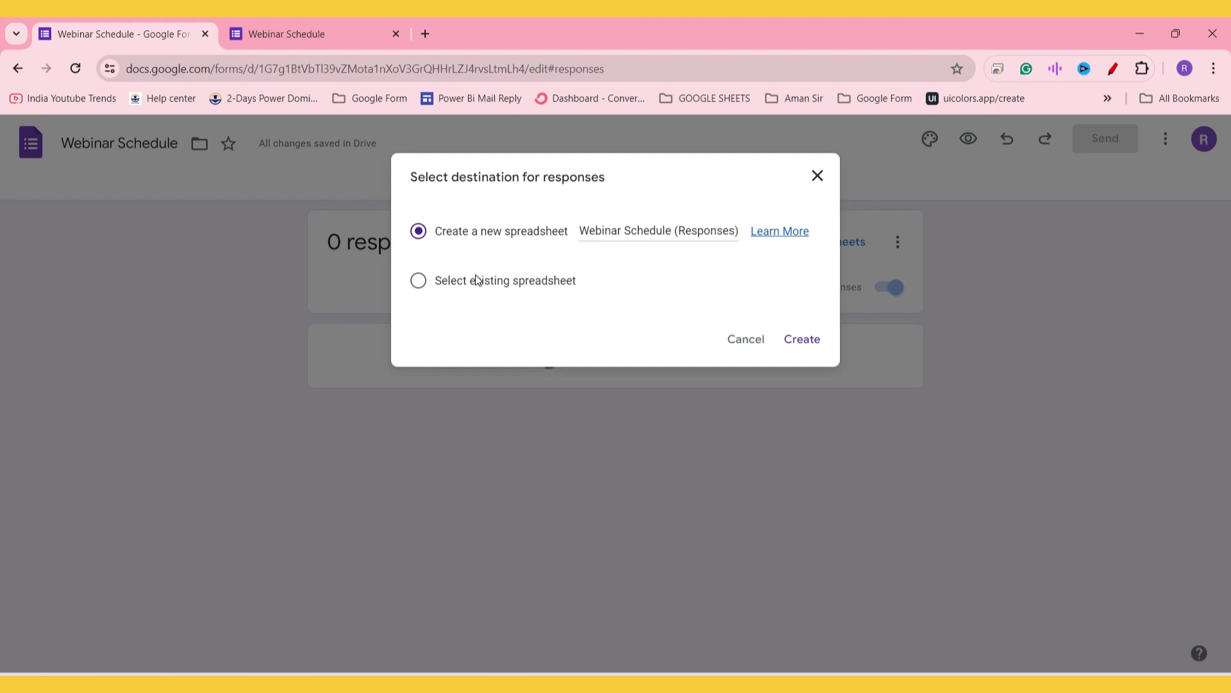
# Step: Keep 'Create a new spreadsheet' selected and create the 'Webinar Schedule (Responses)' sheet
pyautogui.click(450, 280)
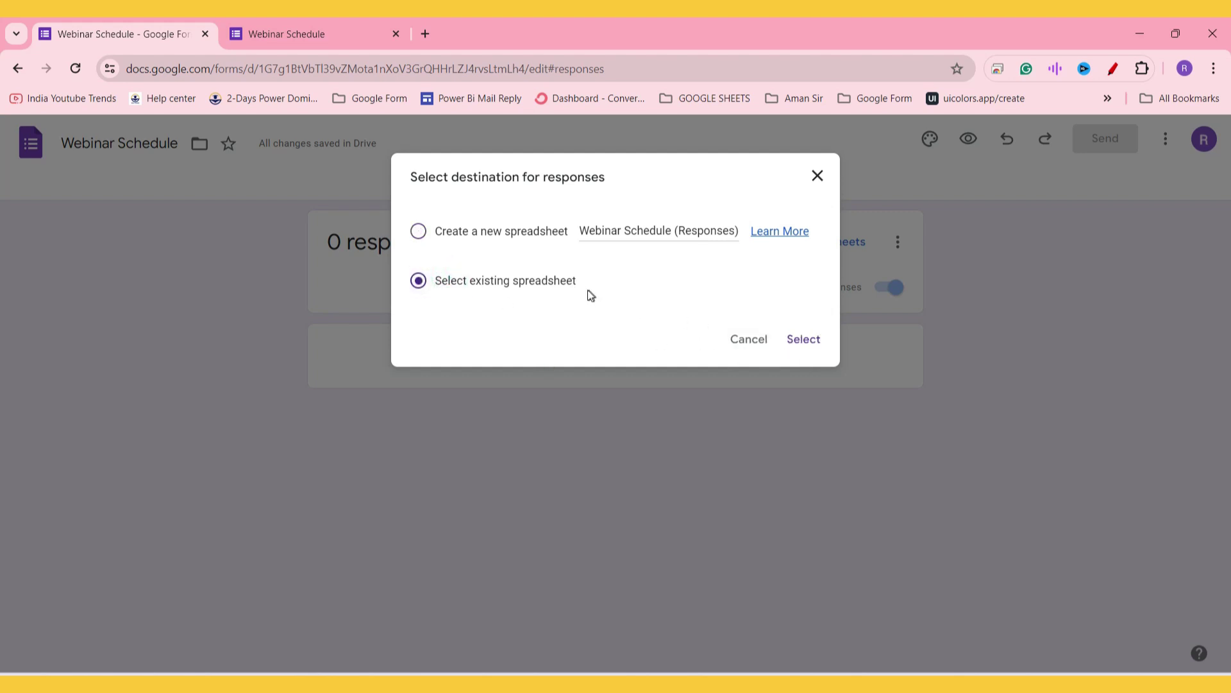
pyautogui.click(458, 234)
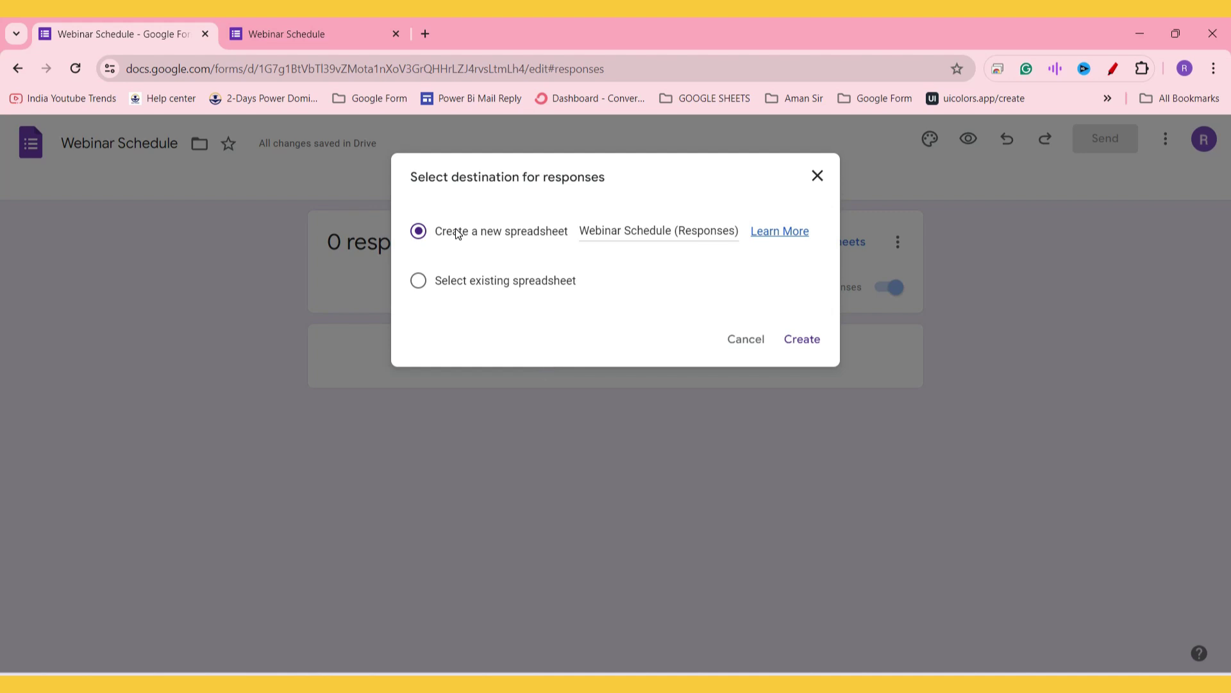
pyautogui.click(802, 339)
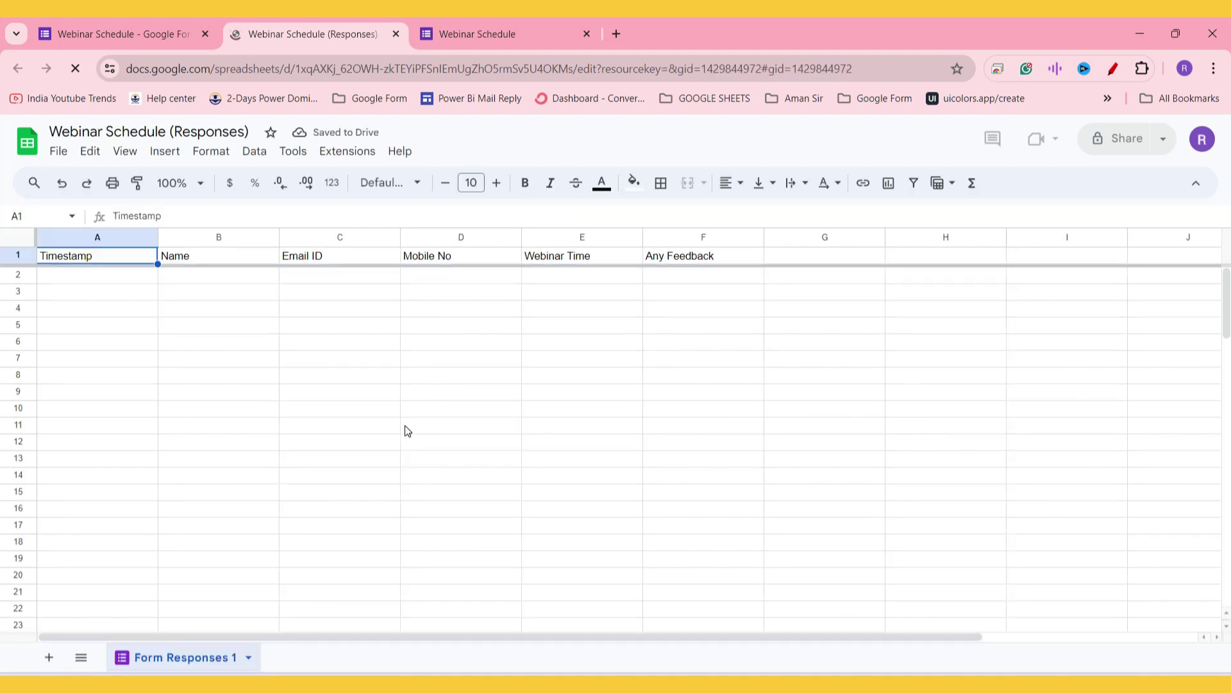
pyautogui.moveTo(442, 25); pyautogui.dragTo(373, 18)
pyautogui.scroll(7, 384, 330)
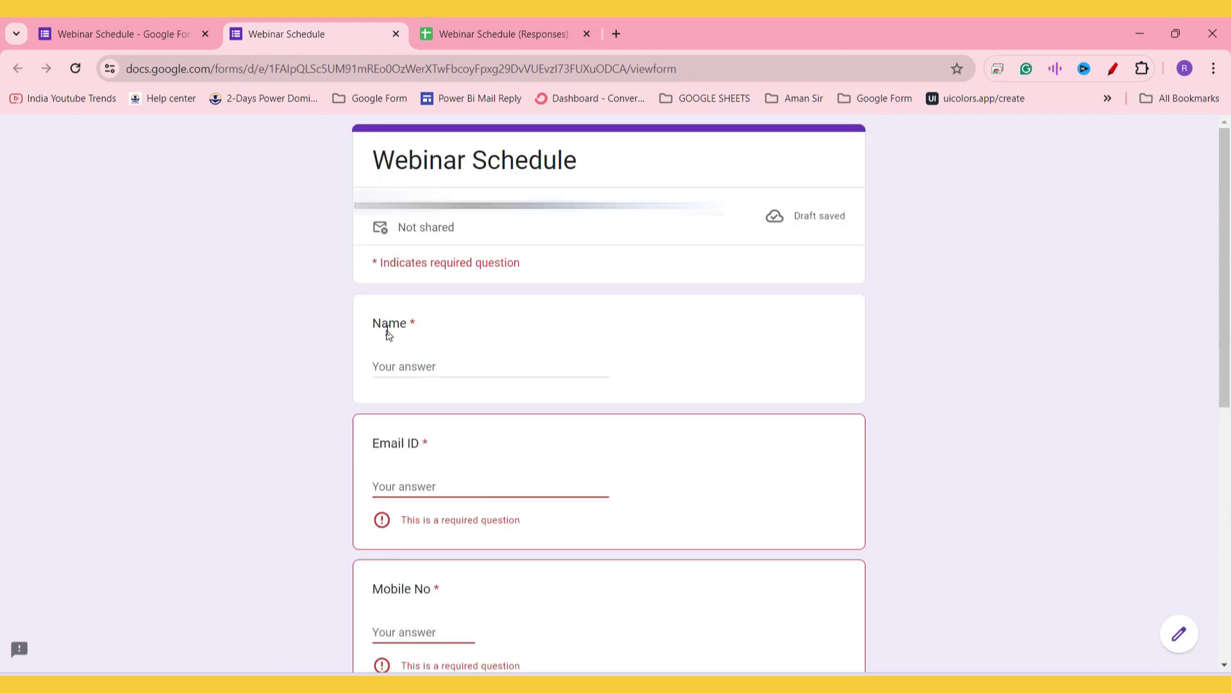
pyautogui.moveTo(376, 331); pyautogui.dragTo(420, 379)
pyautogui.scroll(-2, 418, 410)
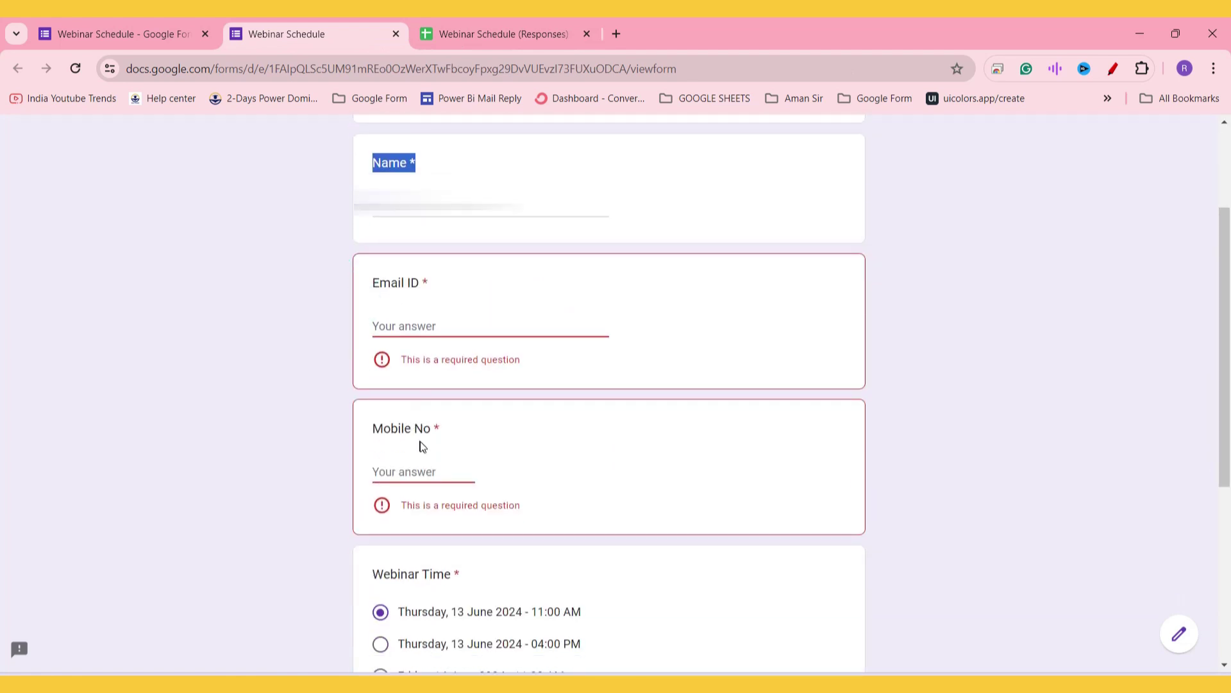
pyautogui.scroll(-2, 422, 446)
pyautogui.scroll(-3, 474, 449)
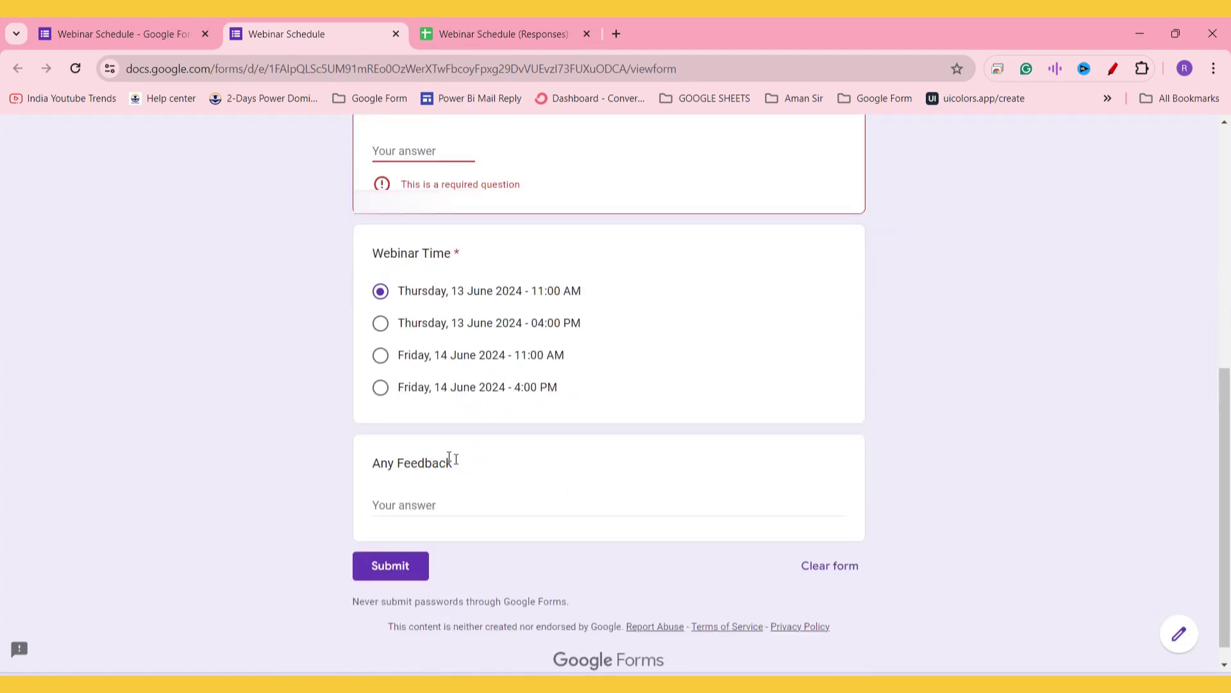
pyautogui.click(479, 19)
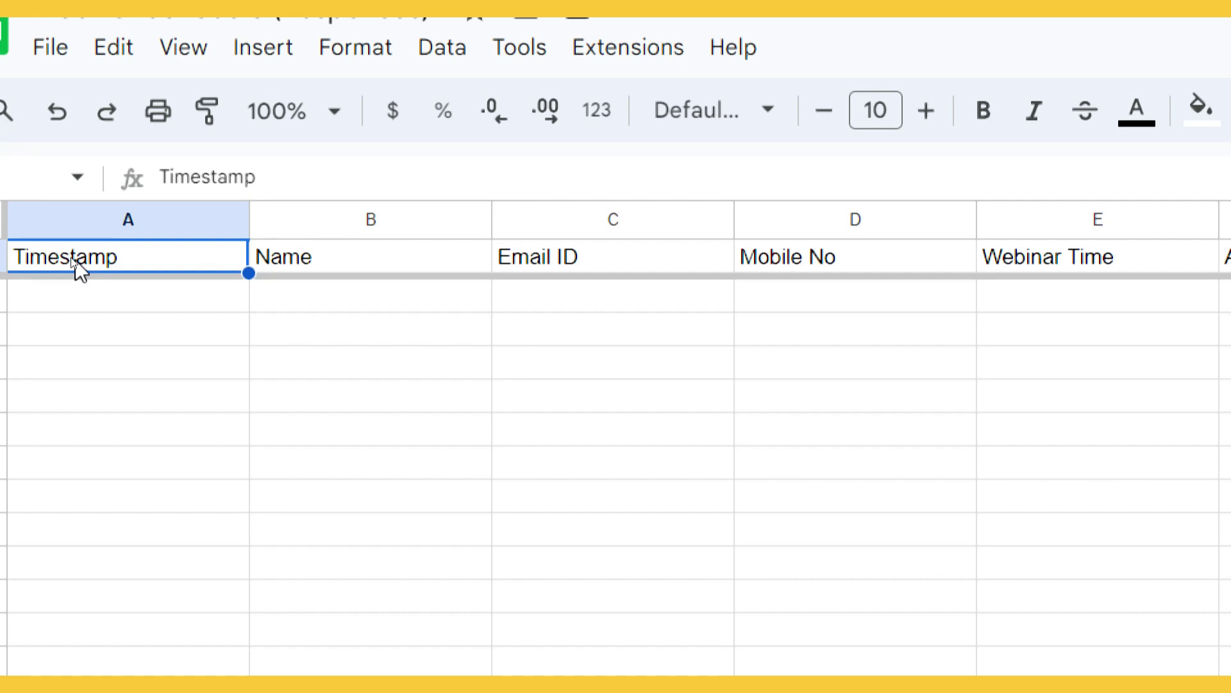
pyautogui.click(77, 264)
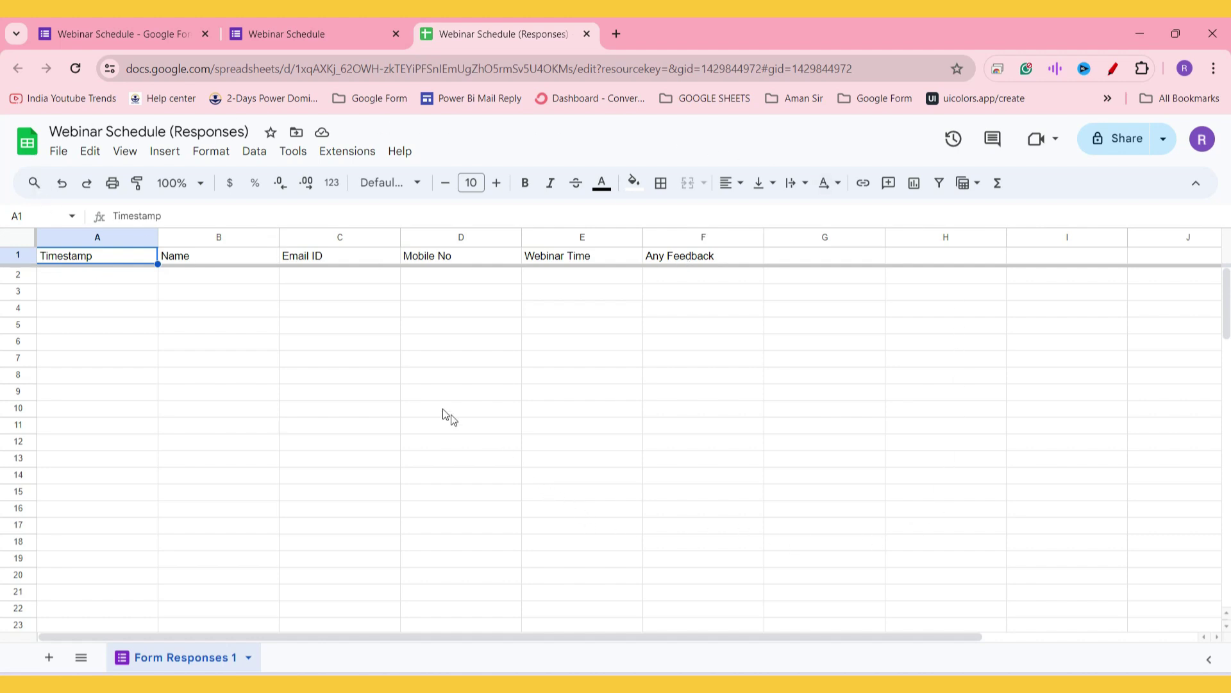
# Step: Open the Google Workspace Marketplace from the Extensions add-ons menu
pyautogui.click(343, 154)
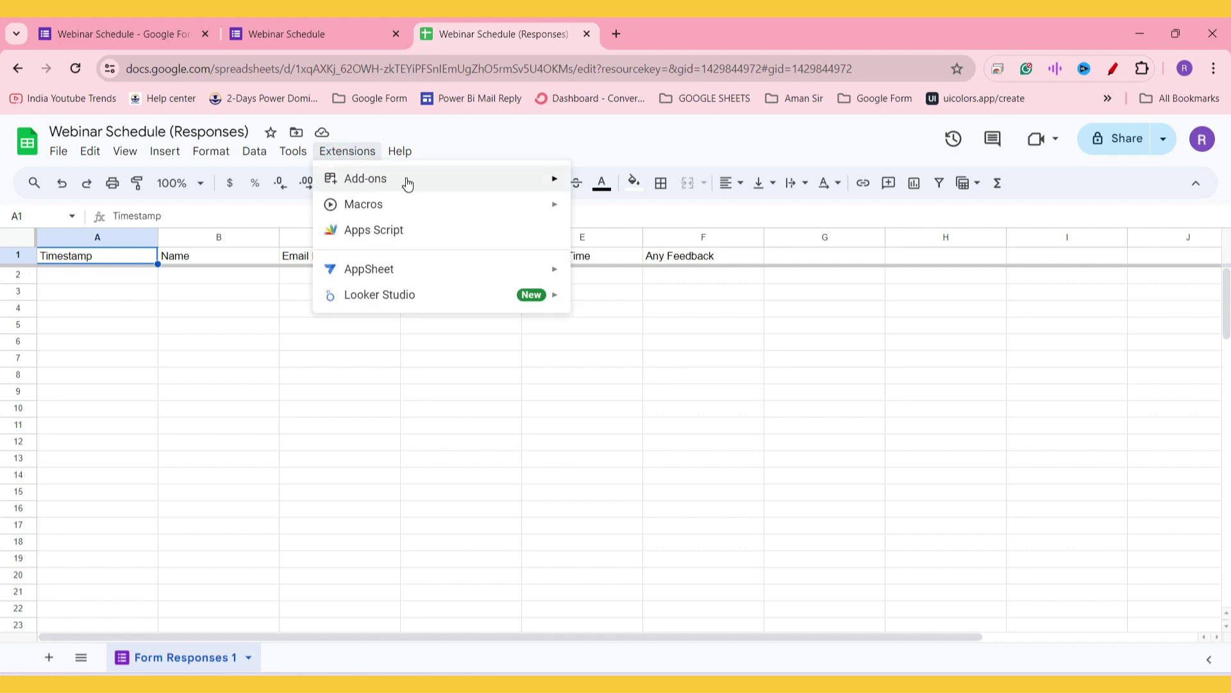
pyautogui.moveTo(492, 189)
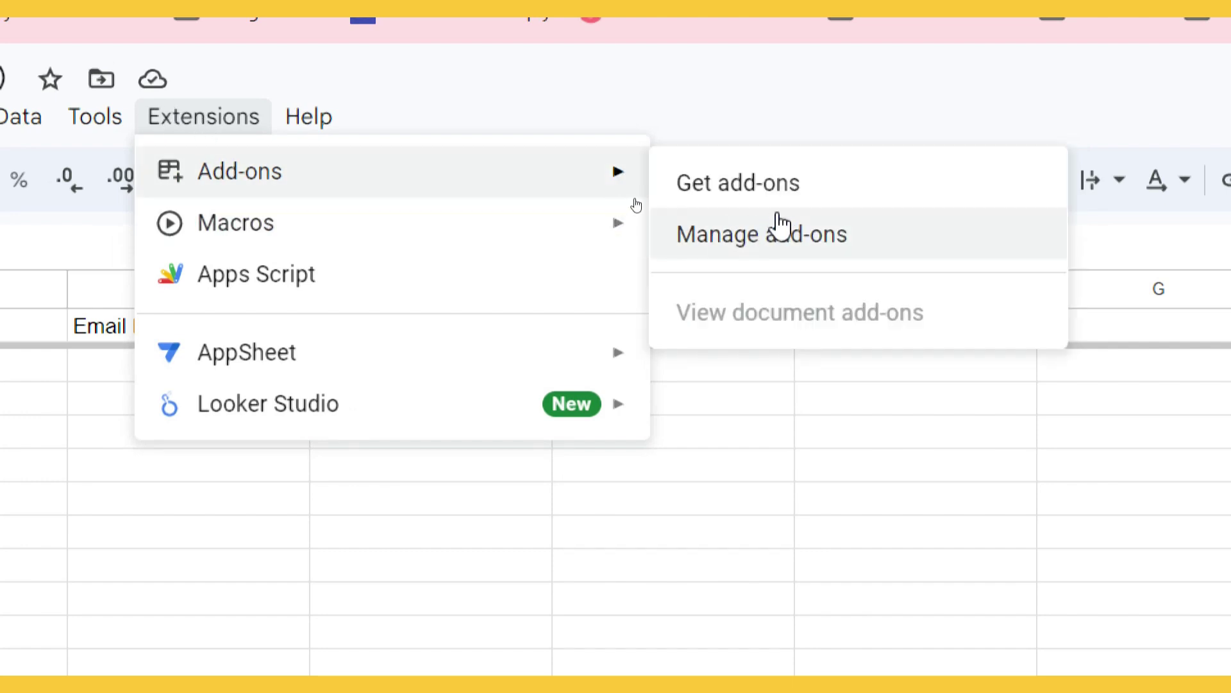
pyautogui.click(811, 192)
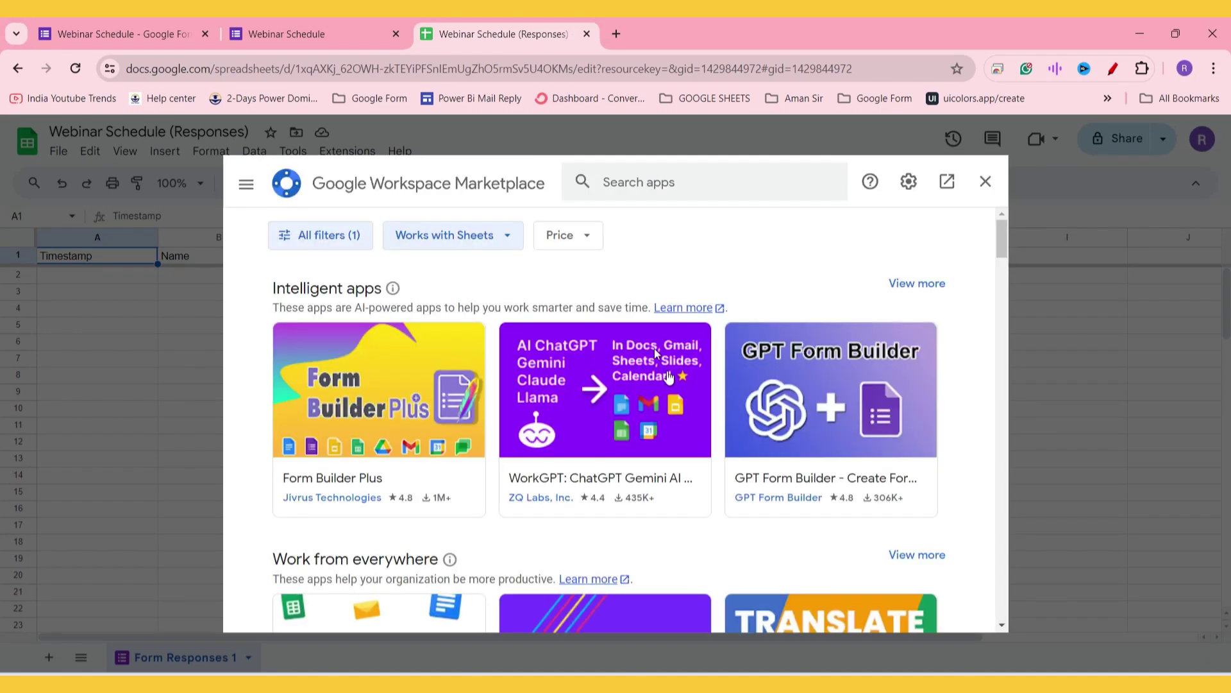
pyautogui.scroll(-5, 696, 388)
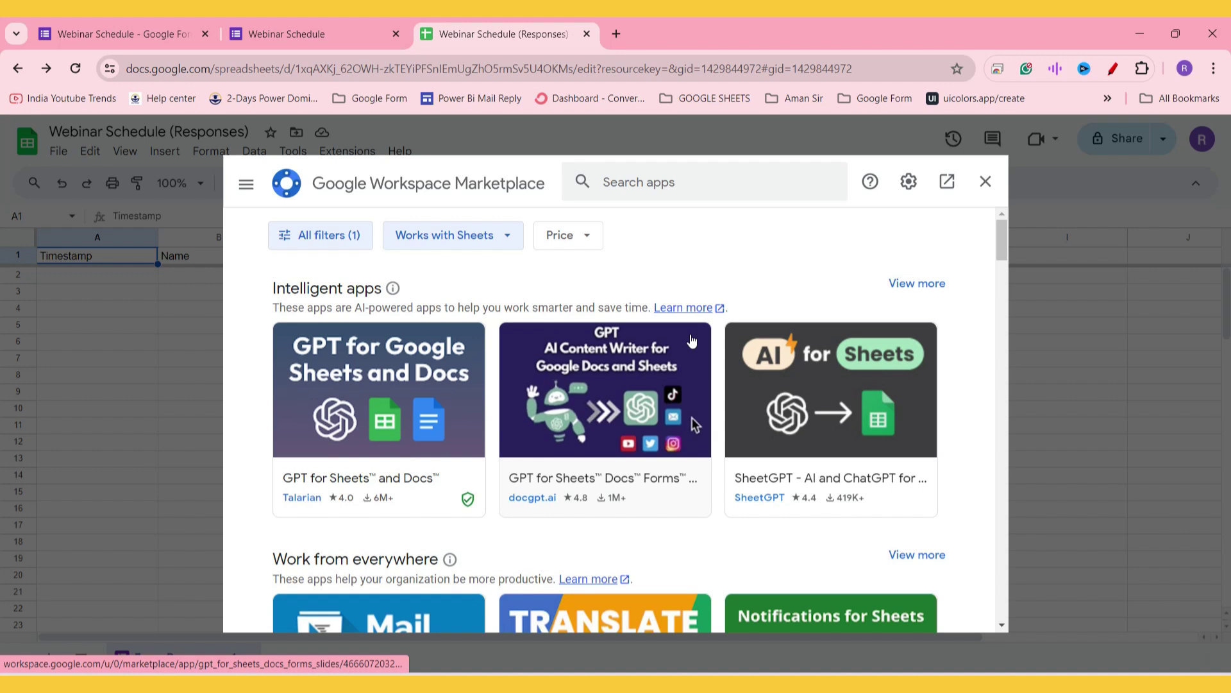
# Step: Search the Marketplace for 'FORM MULE', correcting the 'FORM FULE' typo
pyautogui.click(674, 180)
pyautogui.press('capslock')
pyautogui.write('FORM')
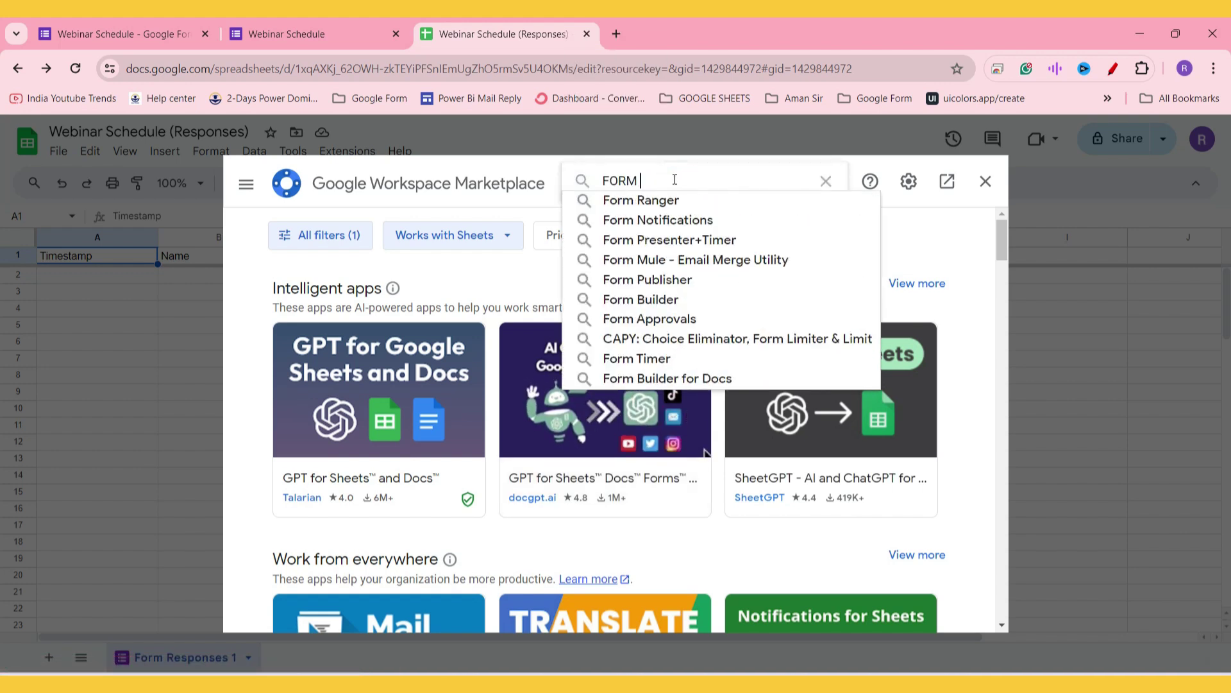
pyautogui.write(' FULE')
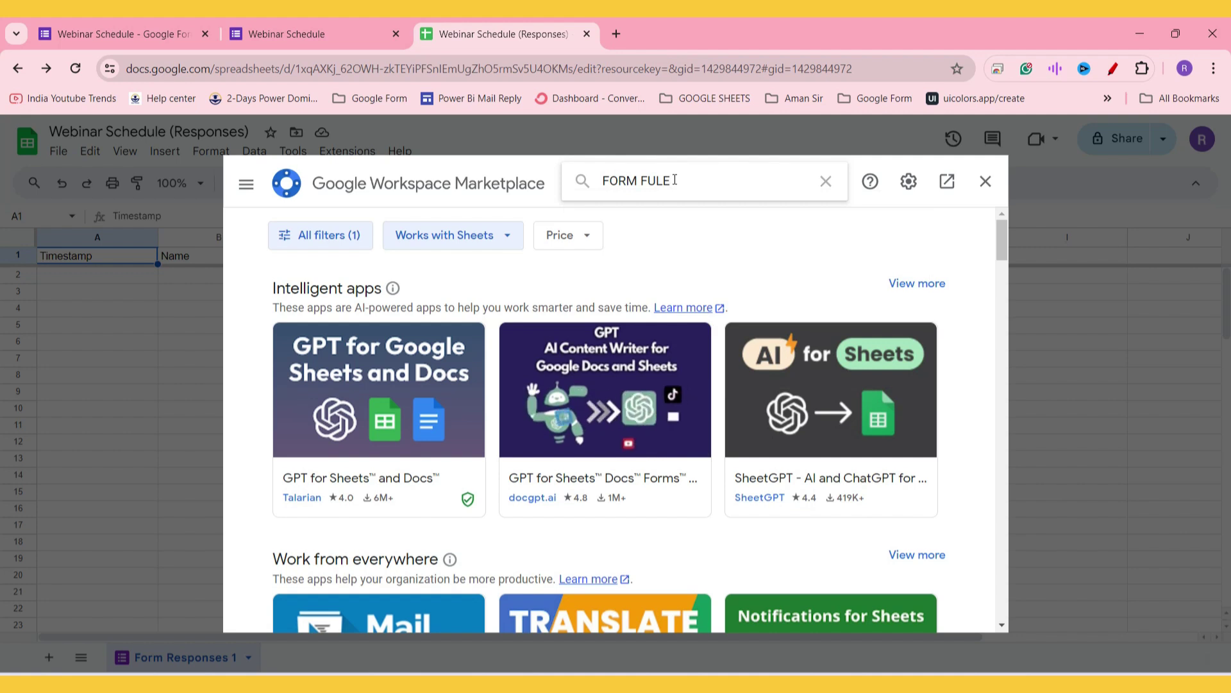
pyautogui.press('BackSpace')
pyautogui.write('M')
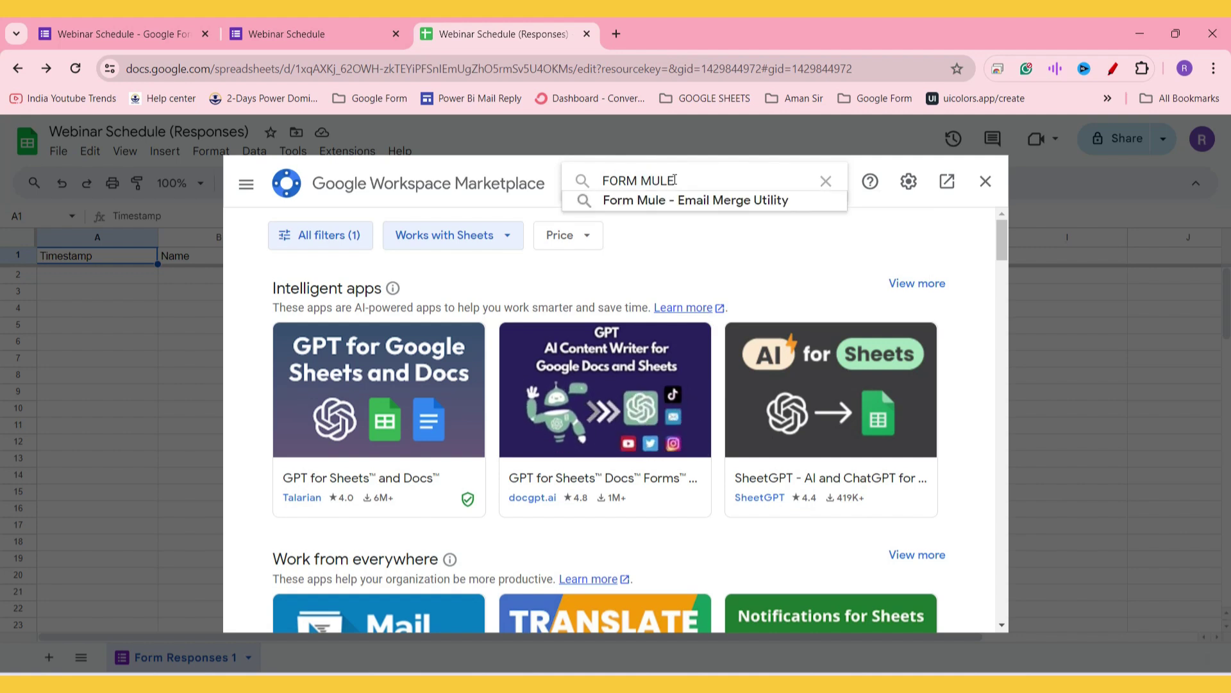
pyautogui.press('Return')
pyautogui.press('capslock')
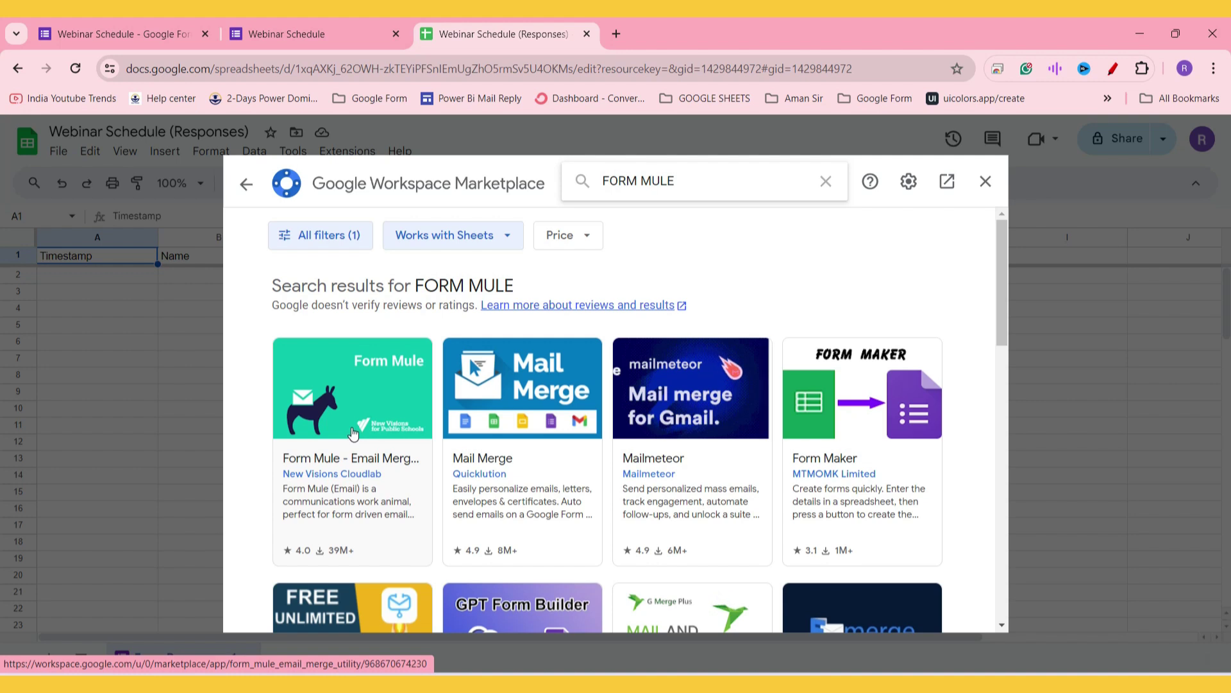
# Step: Open the Form Mule - Email Merge listing and start installing it
pyautogui.click(456, 379)
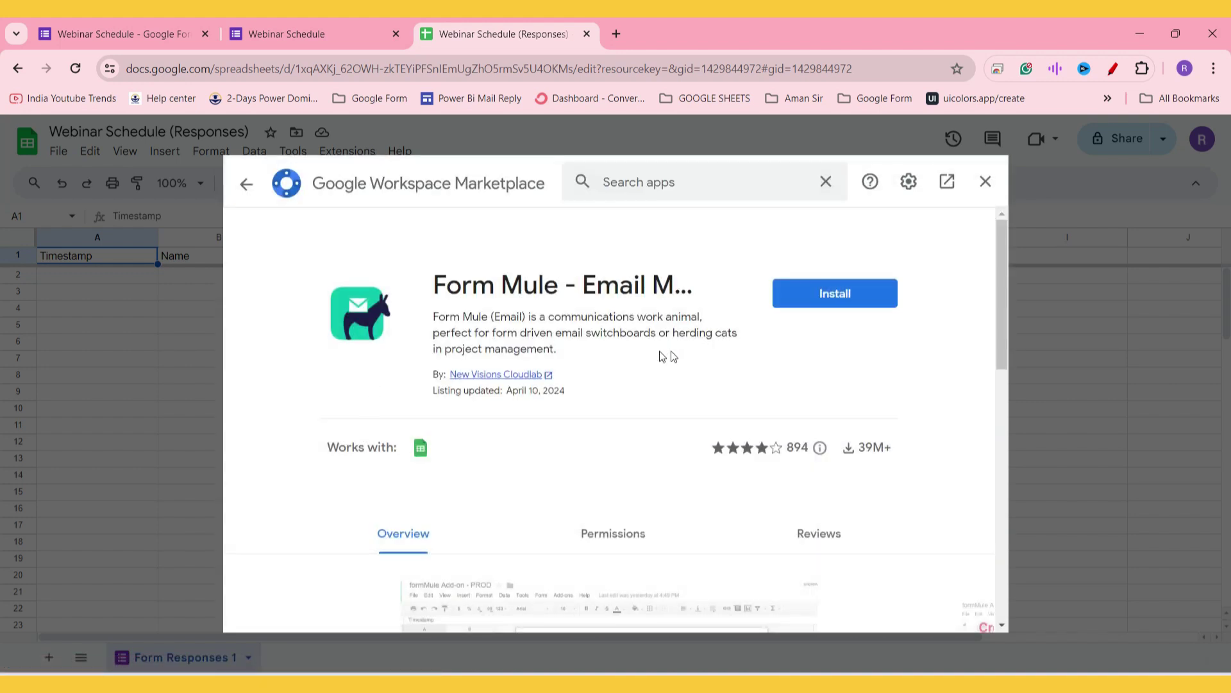
pyautogui.click(830, 298)
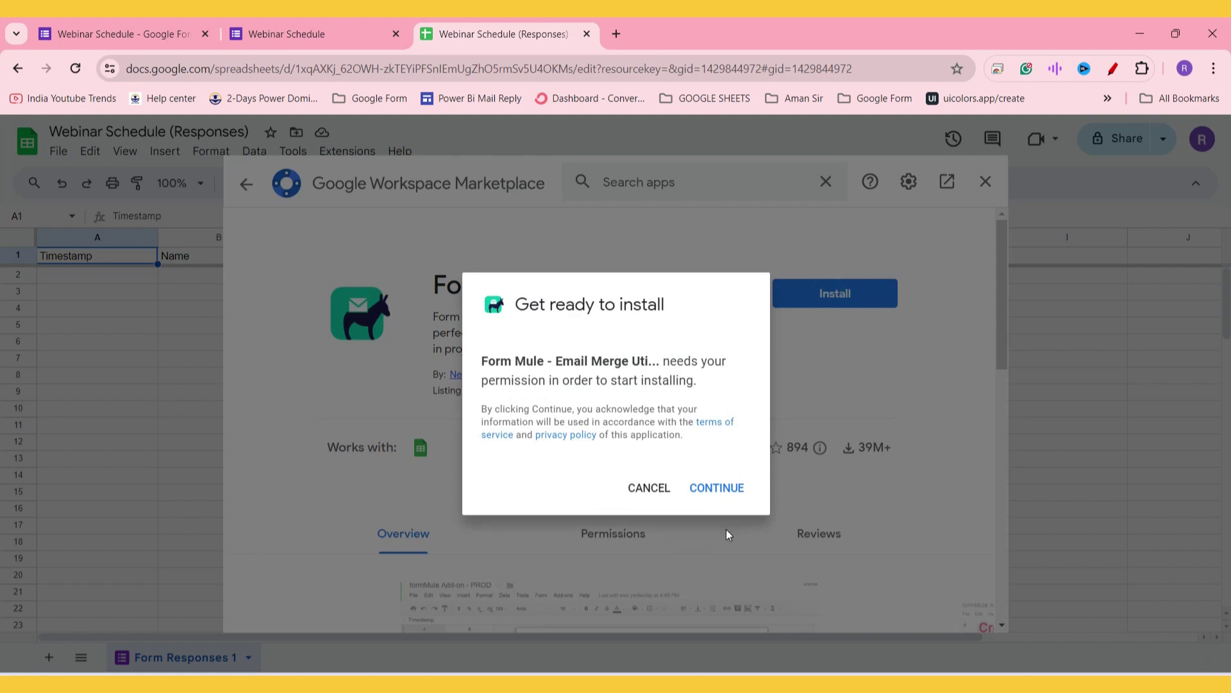
pyautogui.click(717, 490)
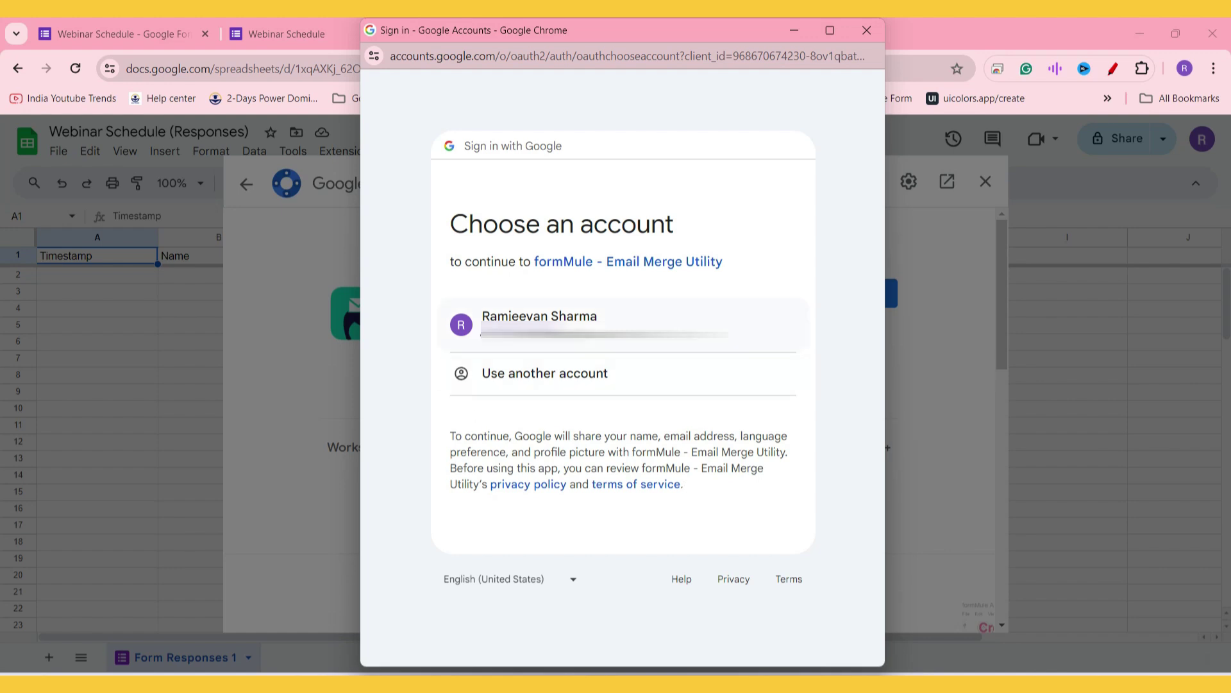
# Step: Sign in with the Google account, allow formMule access, and close the Marketplace
pyautogui.click(554, 315)
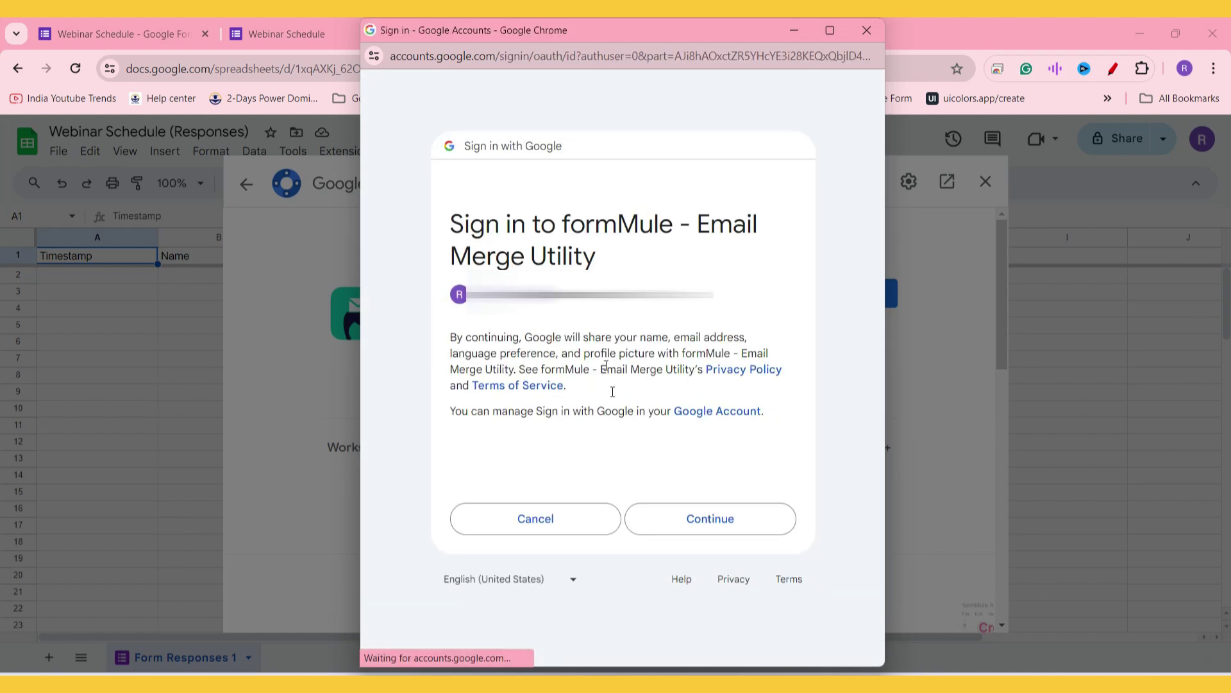
pyautogui.click(699, 518)
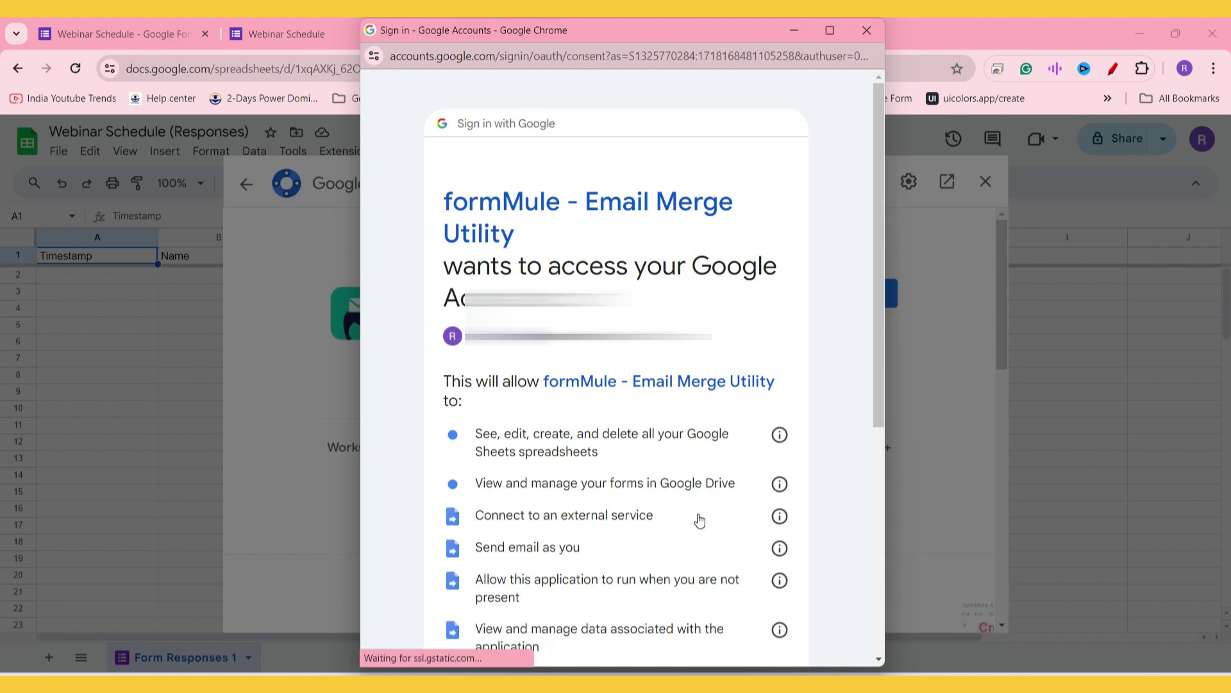
pyautogui.scroll(-5, 681, 379)
pyautogui.click(720, 539)
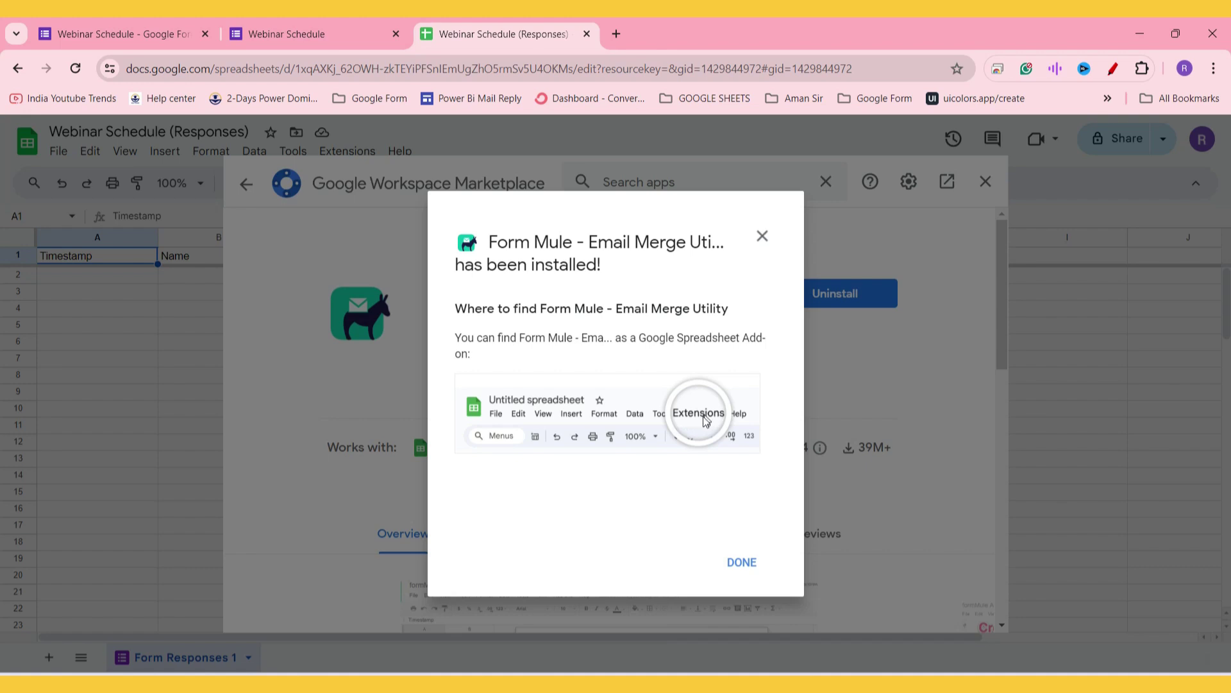
pyautogui.click(740, 562)
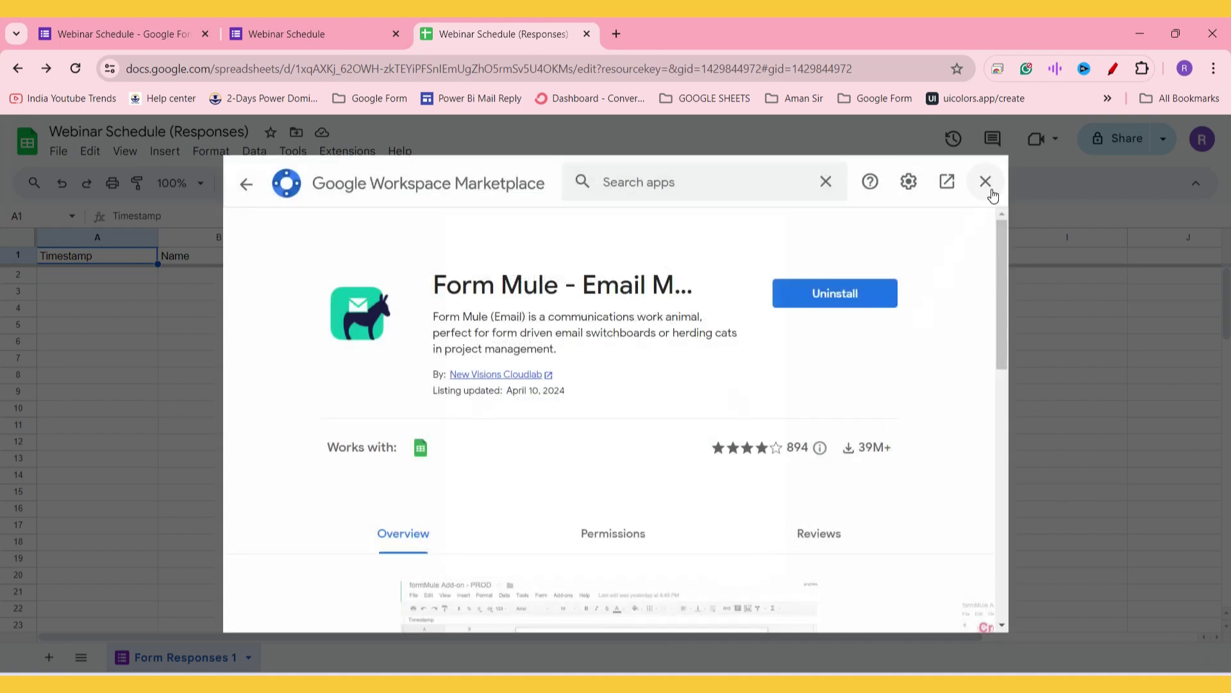
pyautogui.click(985, 182)
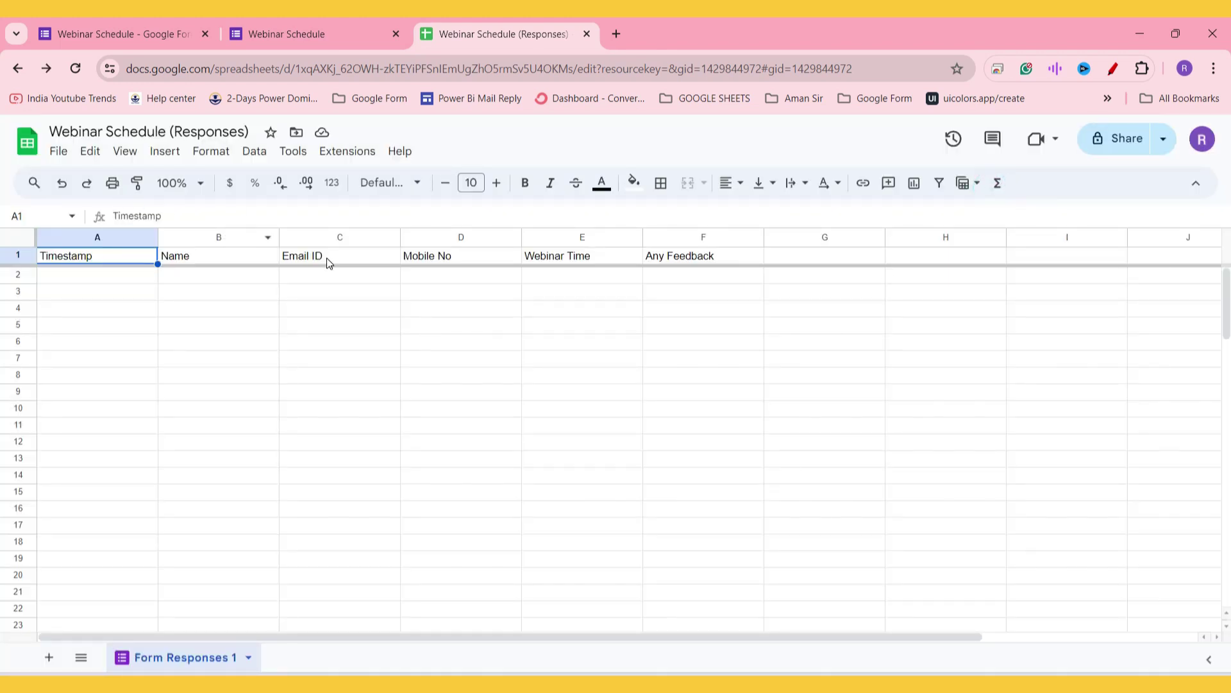
# Step: From Extensions, open Form Mule's Setup step for choosing source data and merge type
pyautogui.click(354, 155)
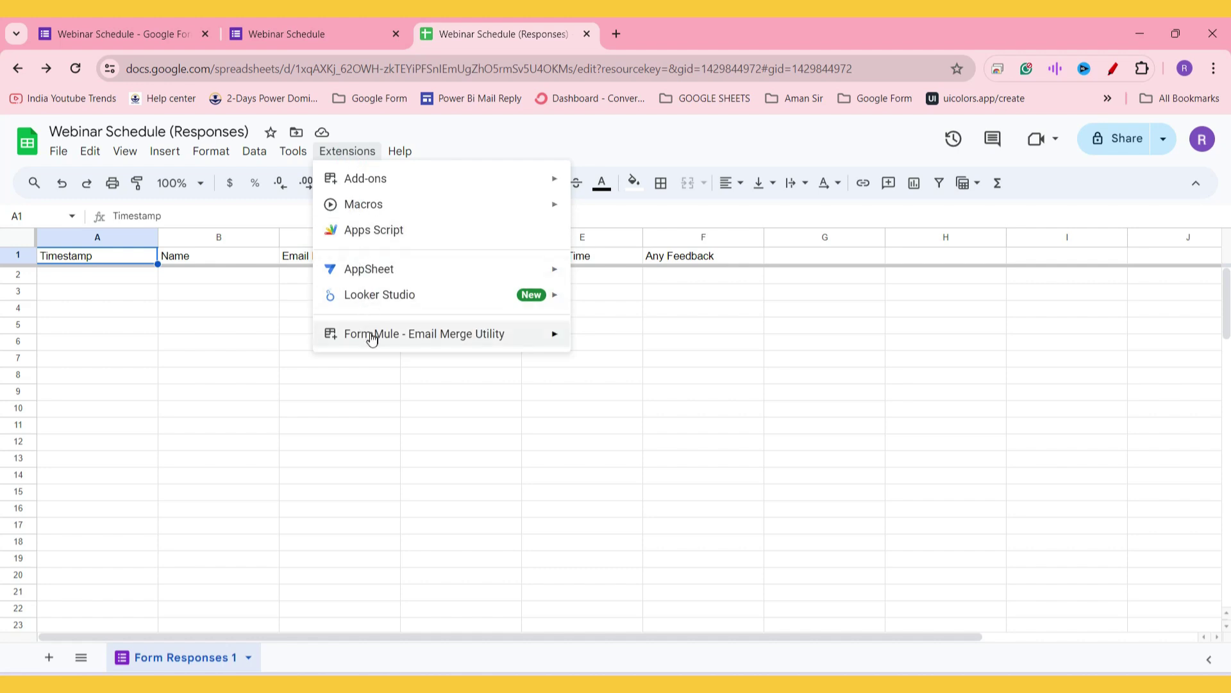
pyautogui.moveTo(372, 340)
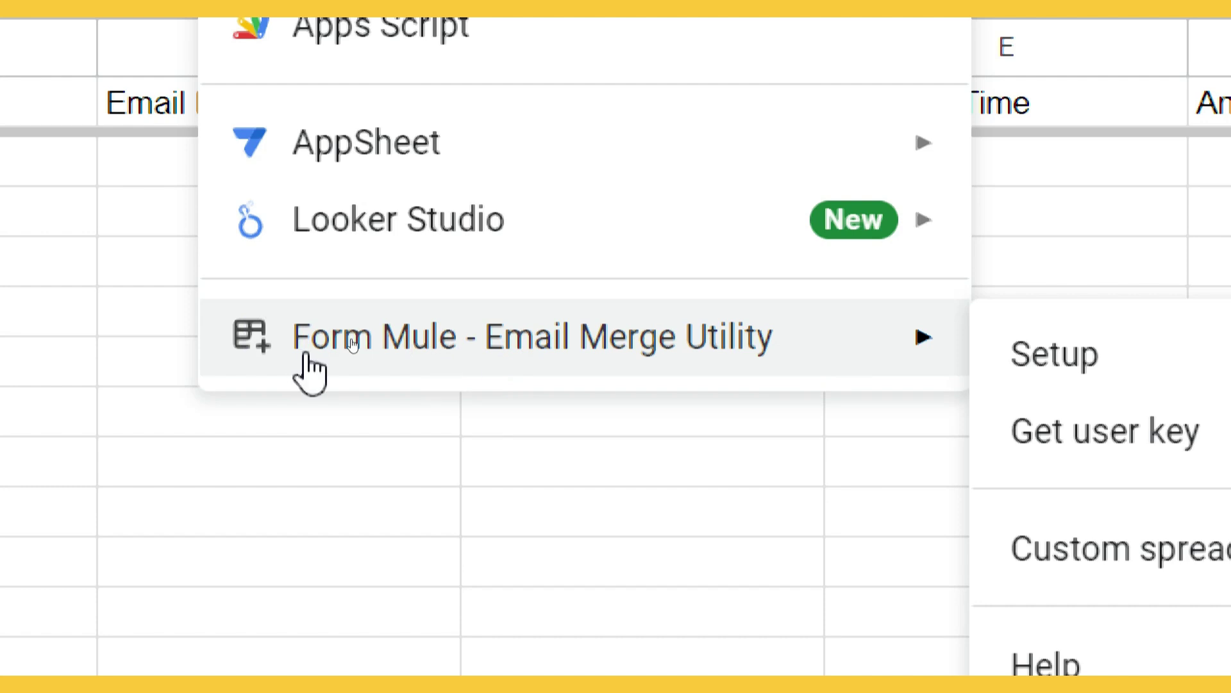
pyautogui.moveTo(717, 351)
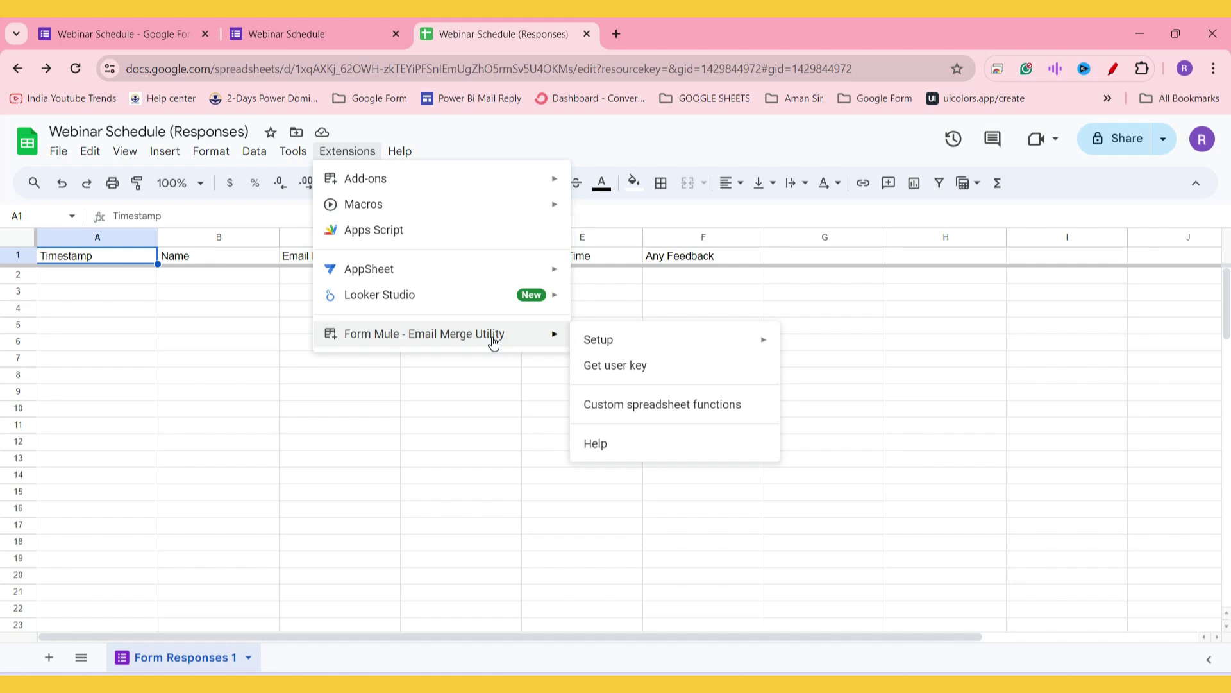
pyautogui.moveTo(641, 344)
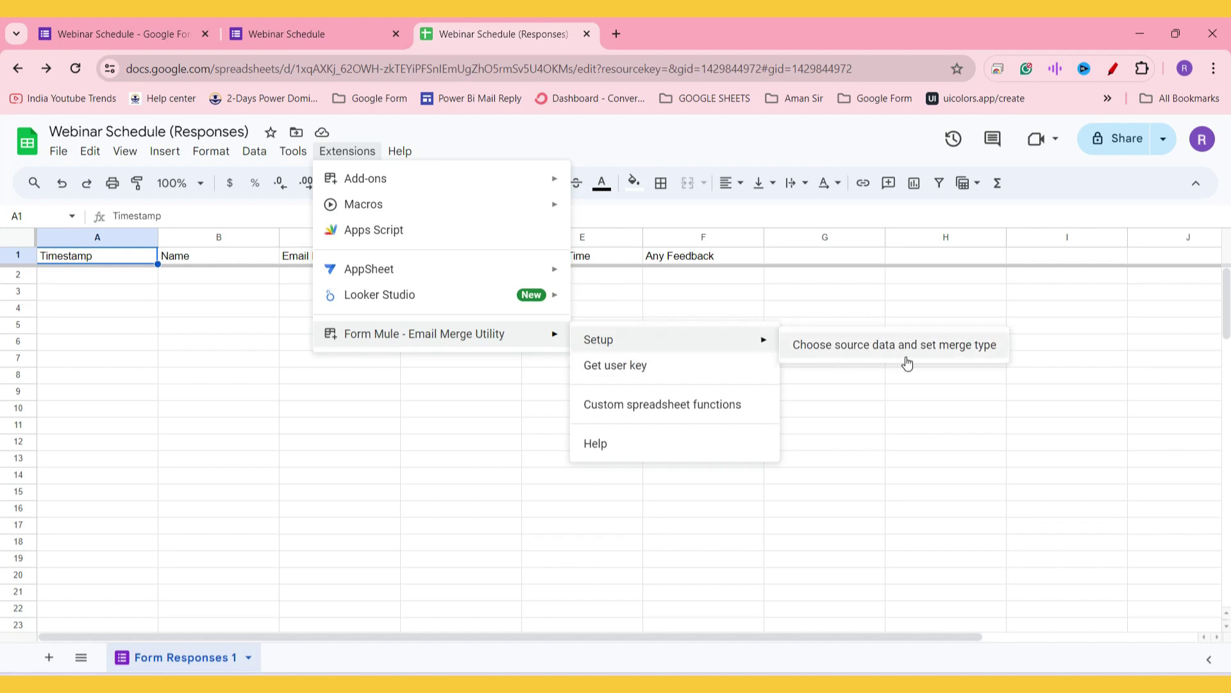
pyautogui.click(960, 352)
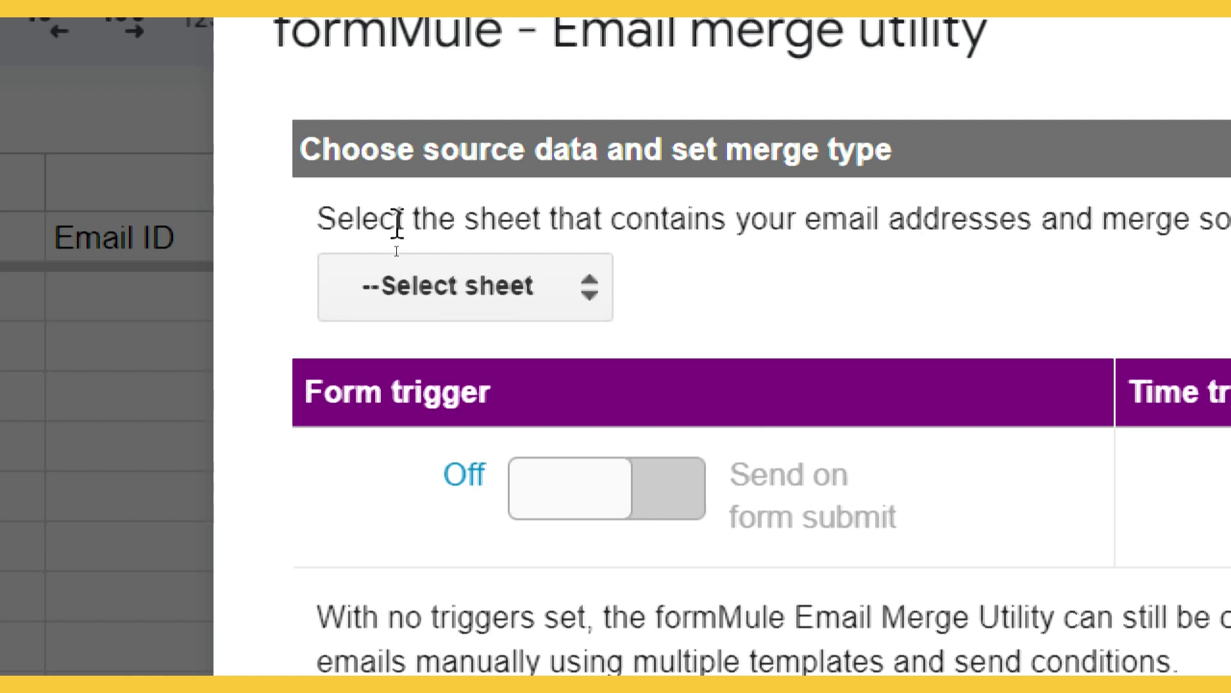
# Step: Use Form Responses 1 as the source, turn on the form trigger, and log case numbers
pyautogui.click(504, 292)
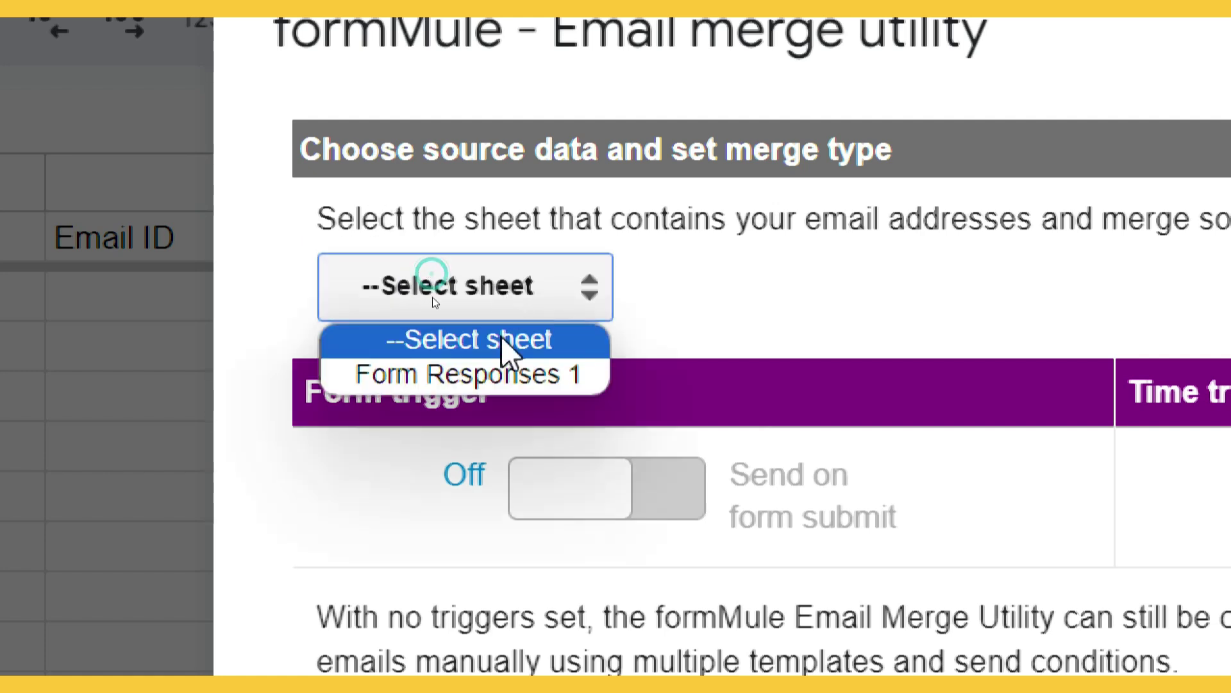
pyautogui.click(503, 378)
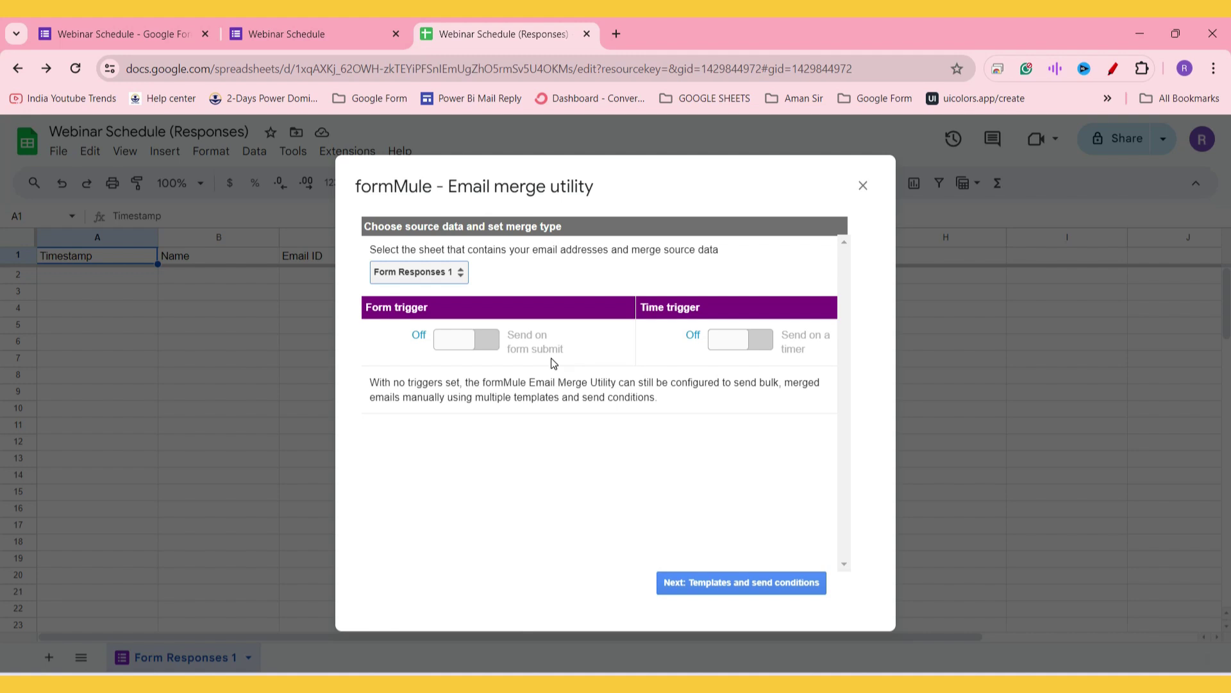
pyautogui.click(453, 347)
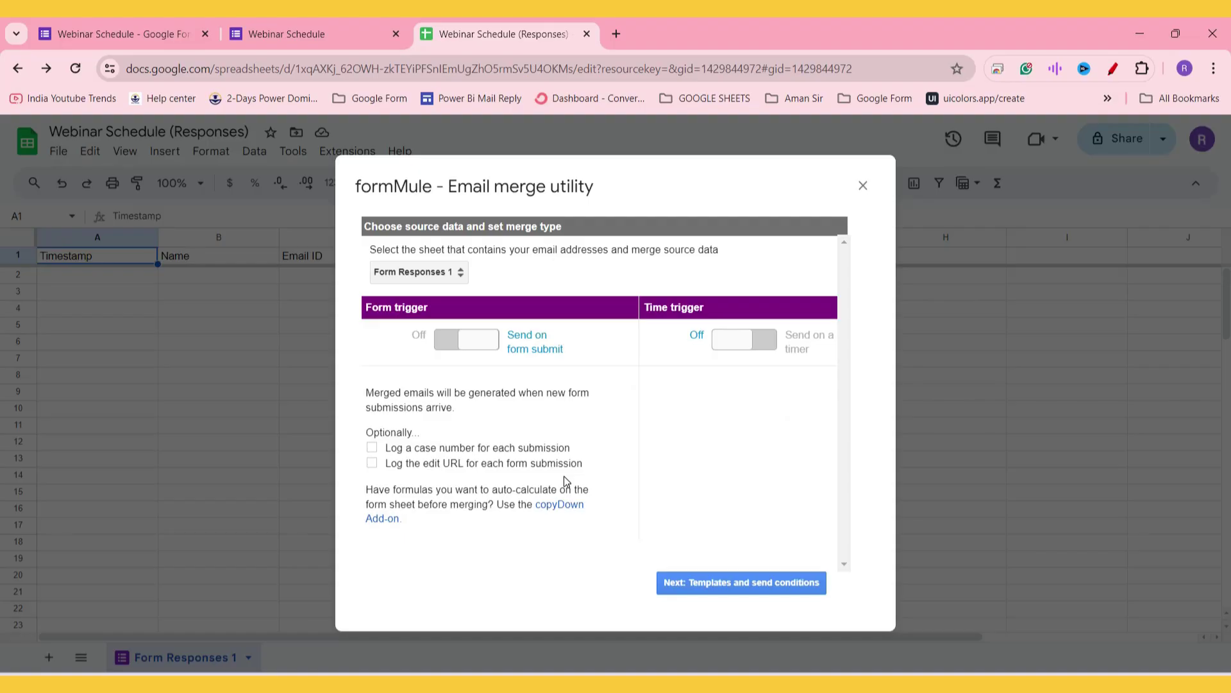
pyautogui.click(372, 447)
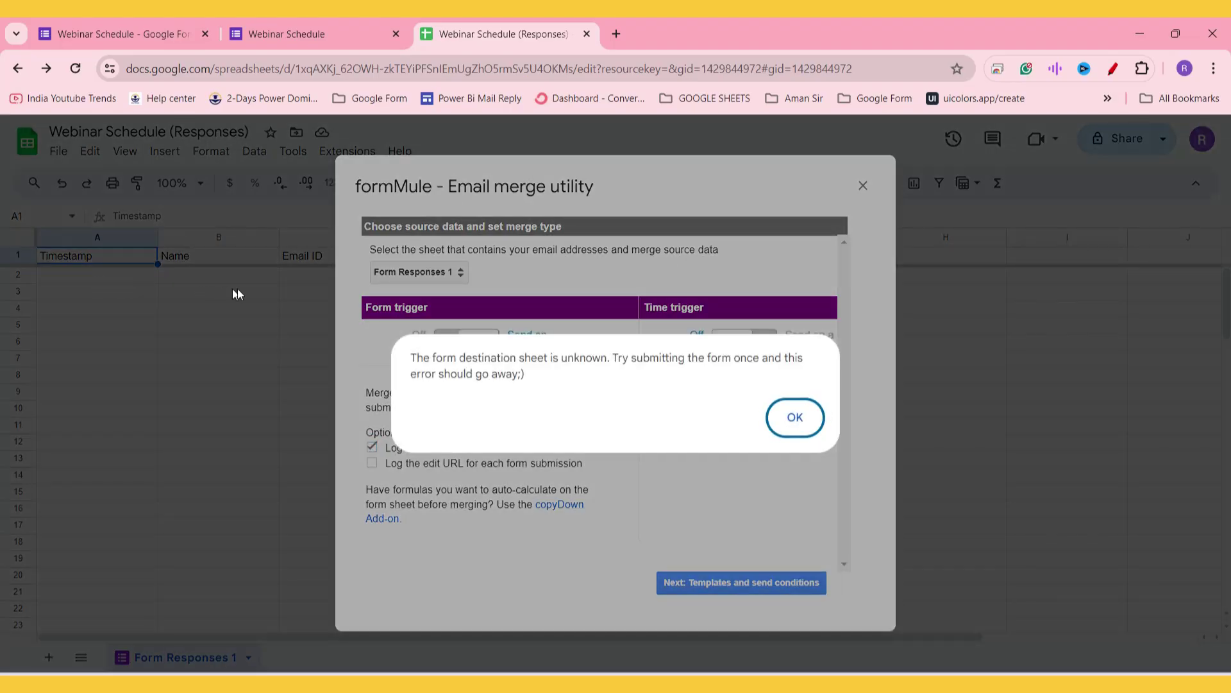
pyautogui.click(794, 418)
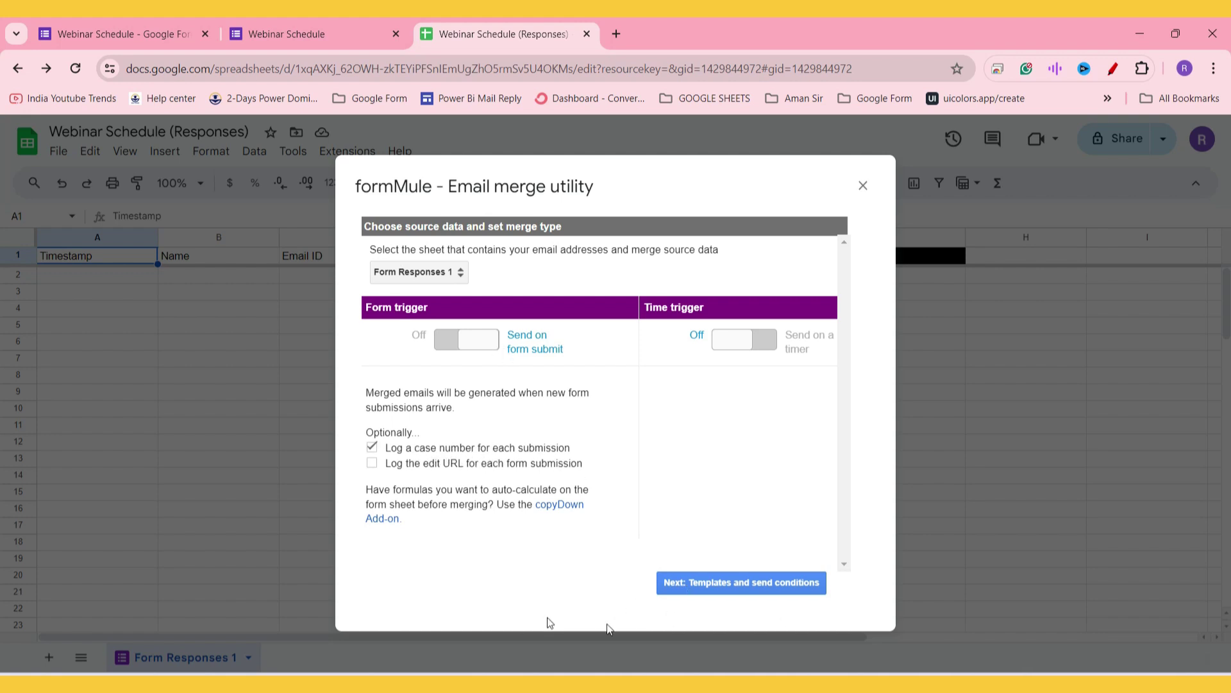
# Step: Go to templates and send conditions and rename Template 1 to 'Confirmation Send'
pyautogui.click(768, 585)
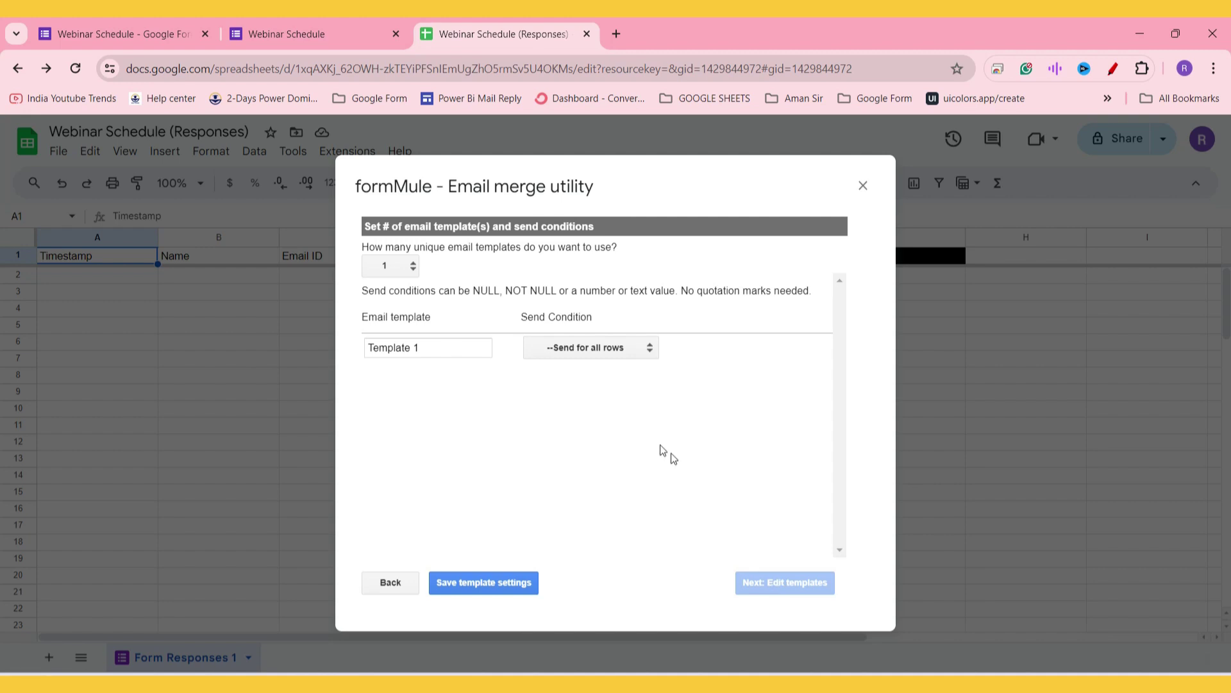
pyautogui.moveTo(364, 247); pyautogui.dragTo(641, 253)
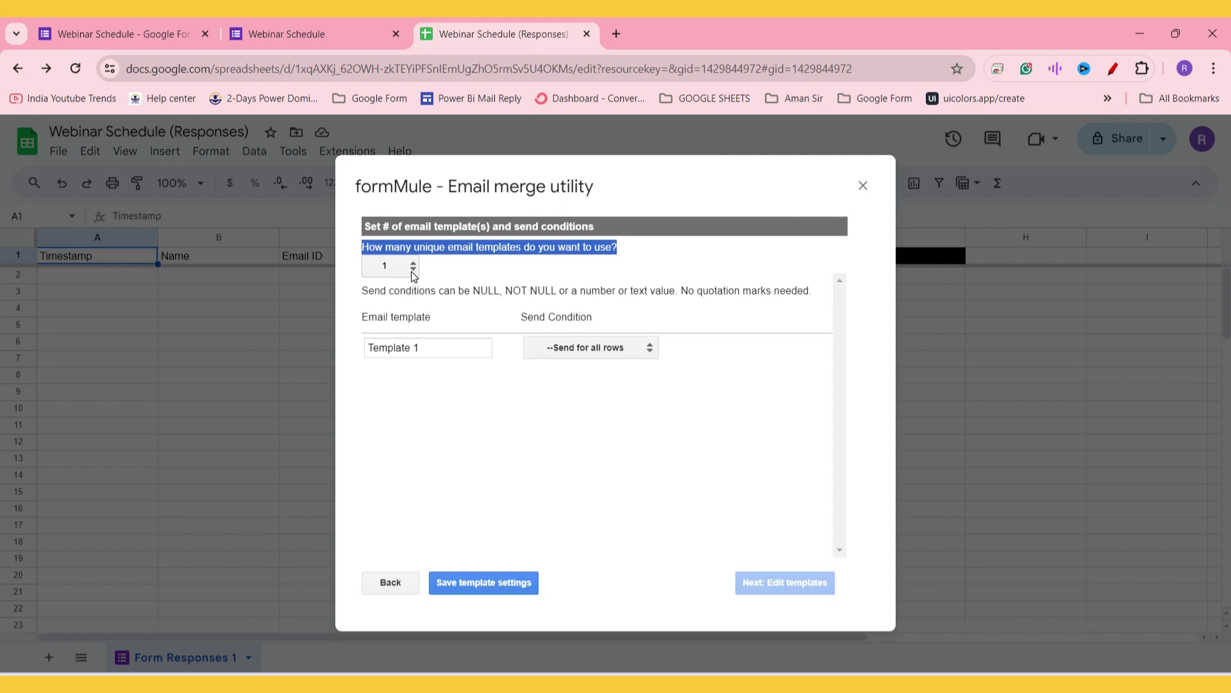
pyautogui.moveTo(429, 347); pyautogui.dragTo(357, 345)
pyautogui.write('Confirmation ')
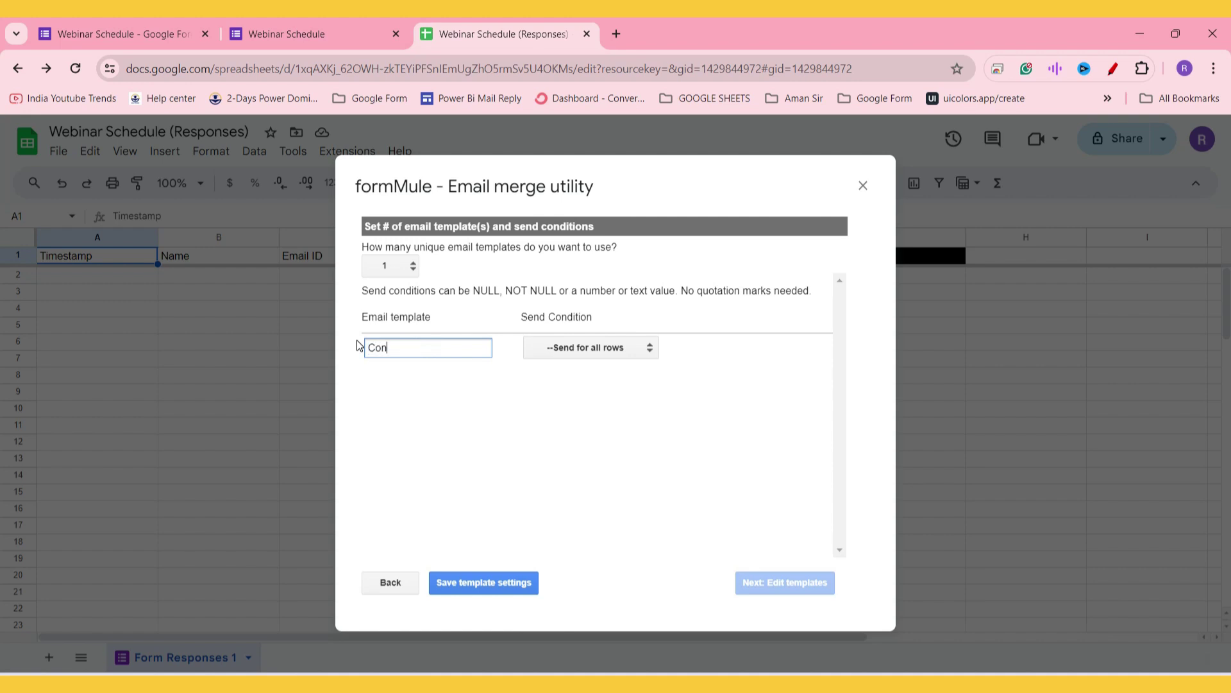
pyautogui.write('Send')
# Step: Set the template's send condition column to Timestamp
pyautogui.click(599, 351)
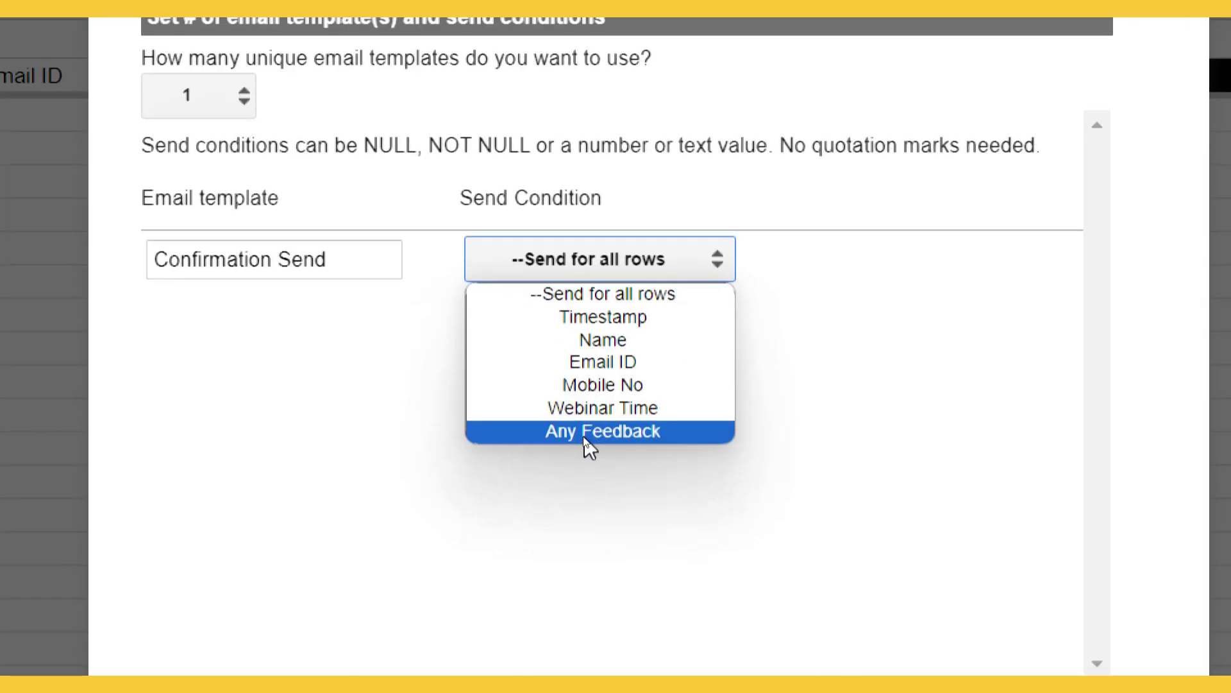
pyautogui.click(591, 317)
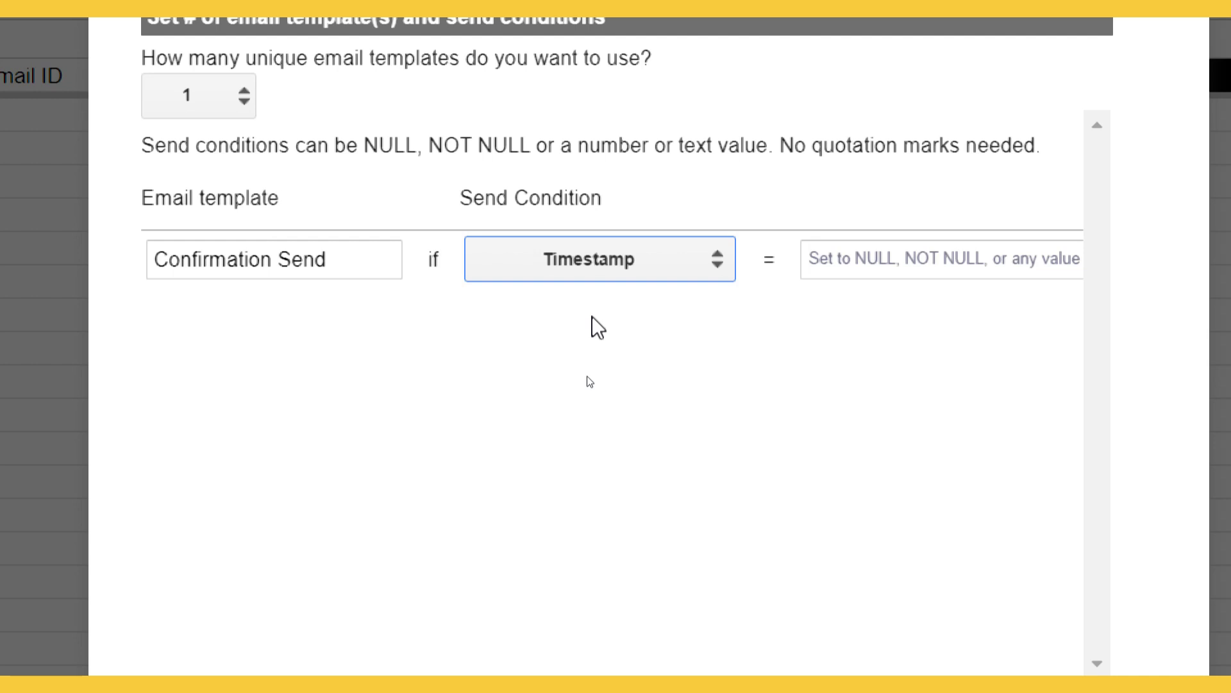
pyautogui.click(811, 265)
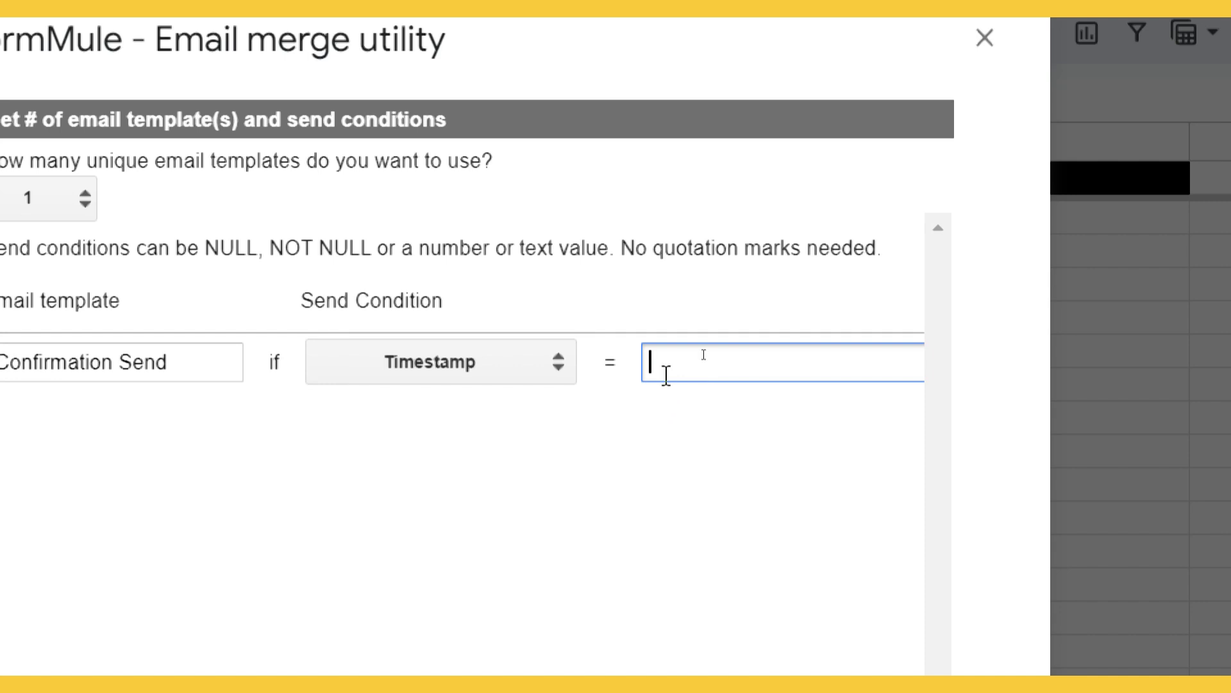
pyautogui.click(672, 428)
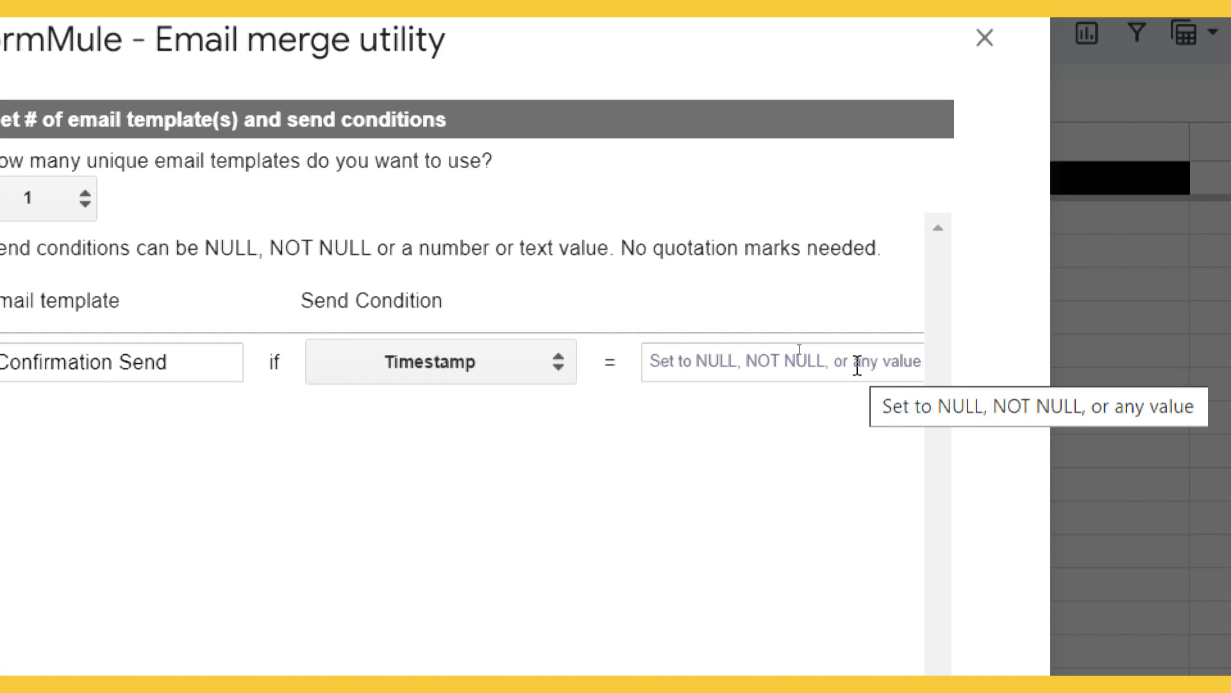
# Step: Set the Timestamp condition value to NOT NULL, save, and open the template editor
pyautogui.click(858, 366)
pyautogui.write('not')
pyautogui.press('BackSpace')
pyautogui.press('BackSpace')
pyautogui.press('BackSpace')
pyautogui.write('NOT ')
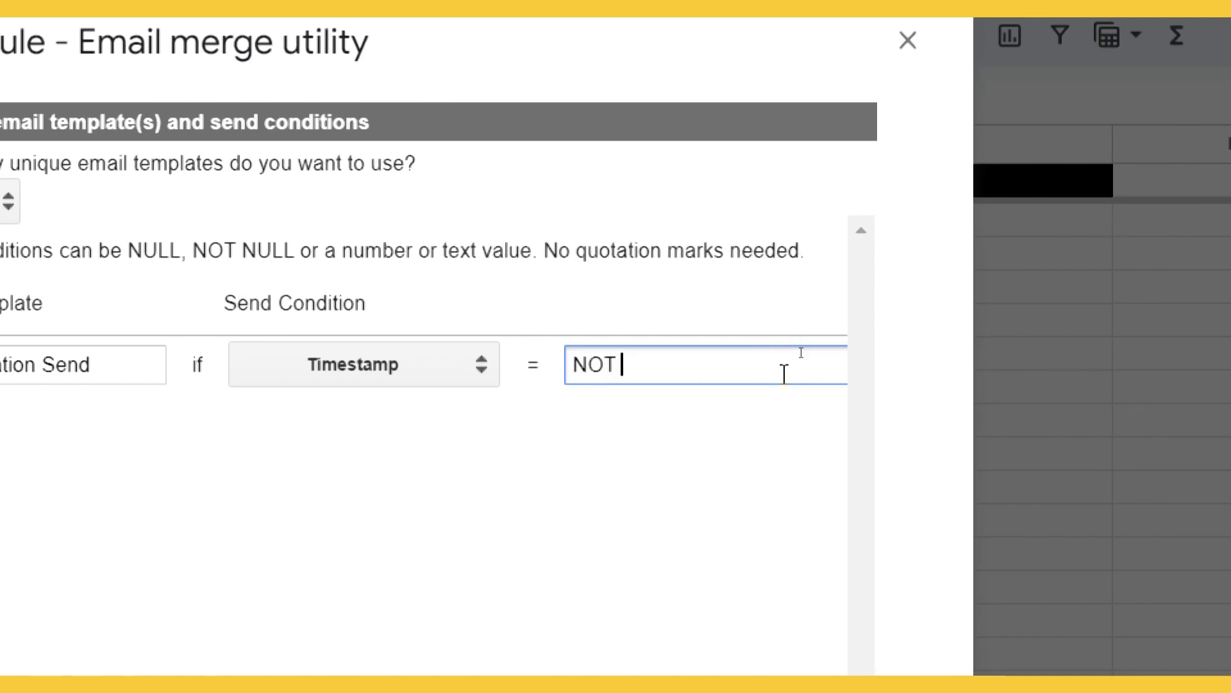
pyautogui.write('NULL')
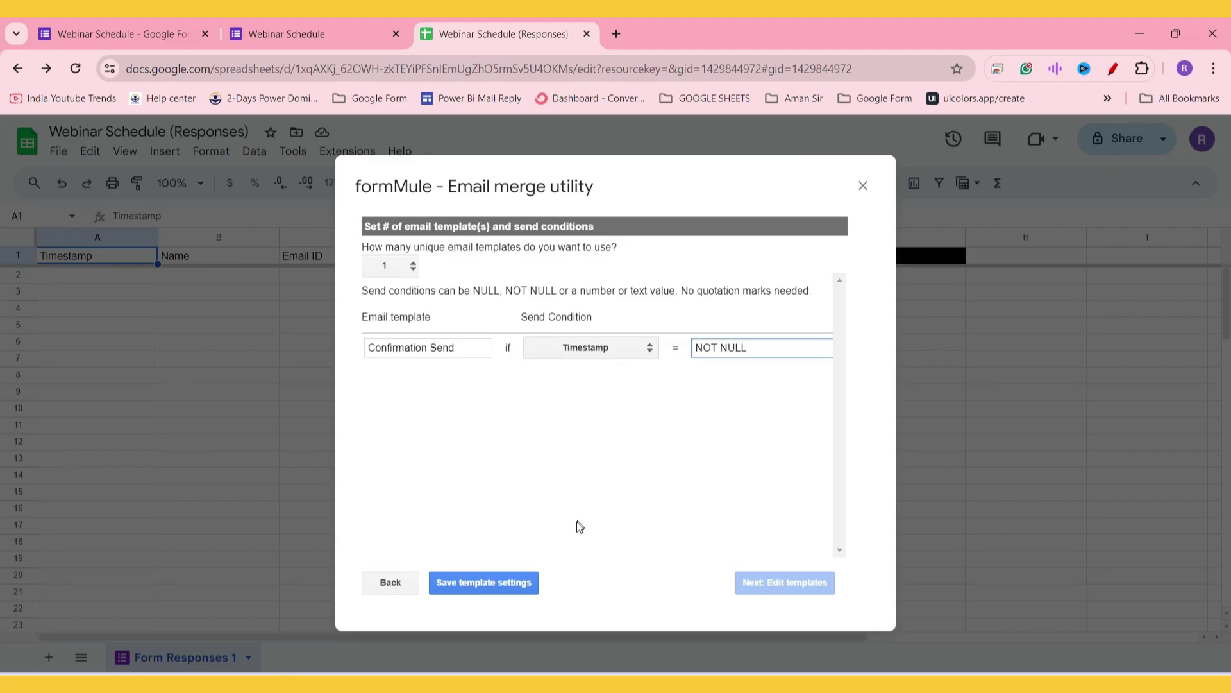
pyautogui.click(492, 583)
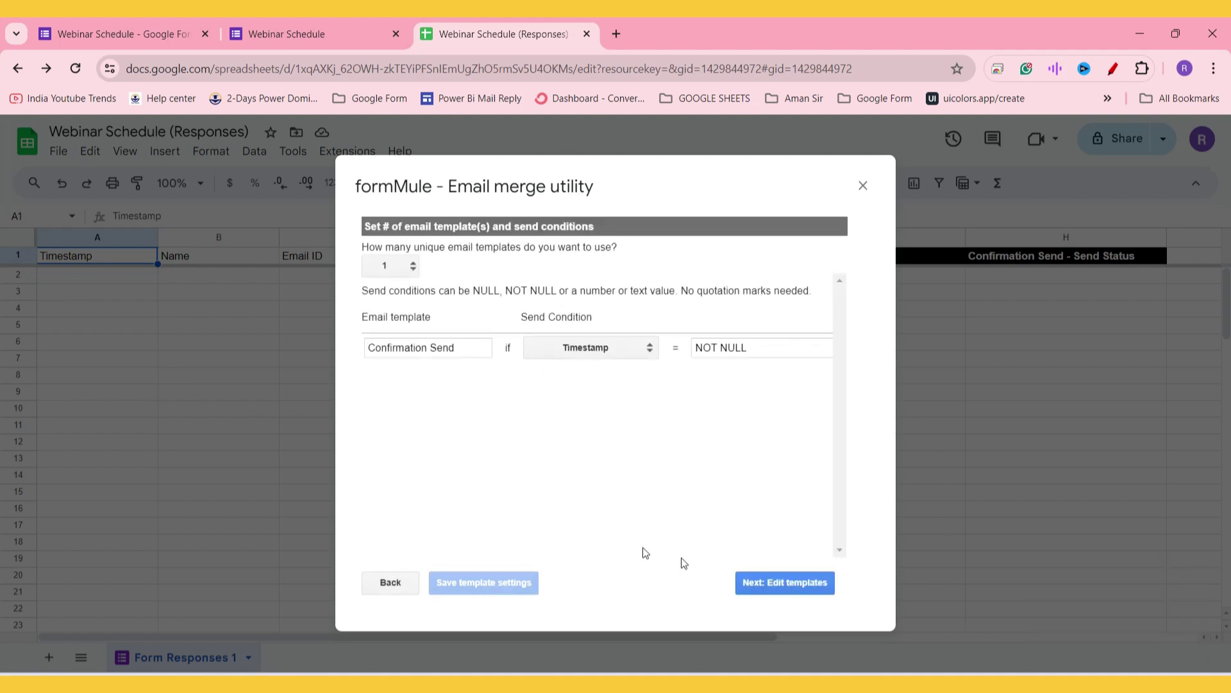
pyautogui.click(797, 585)
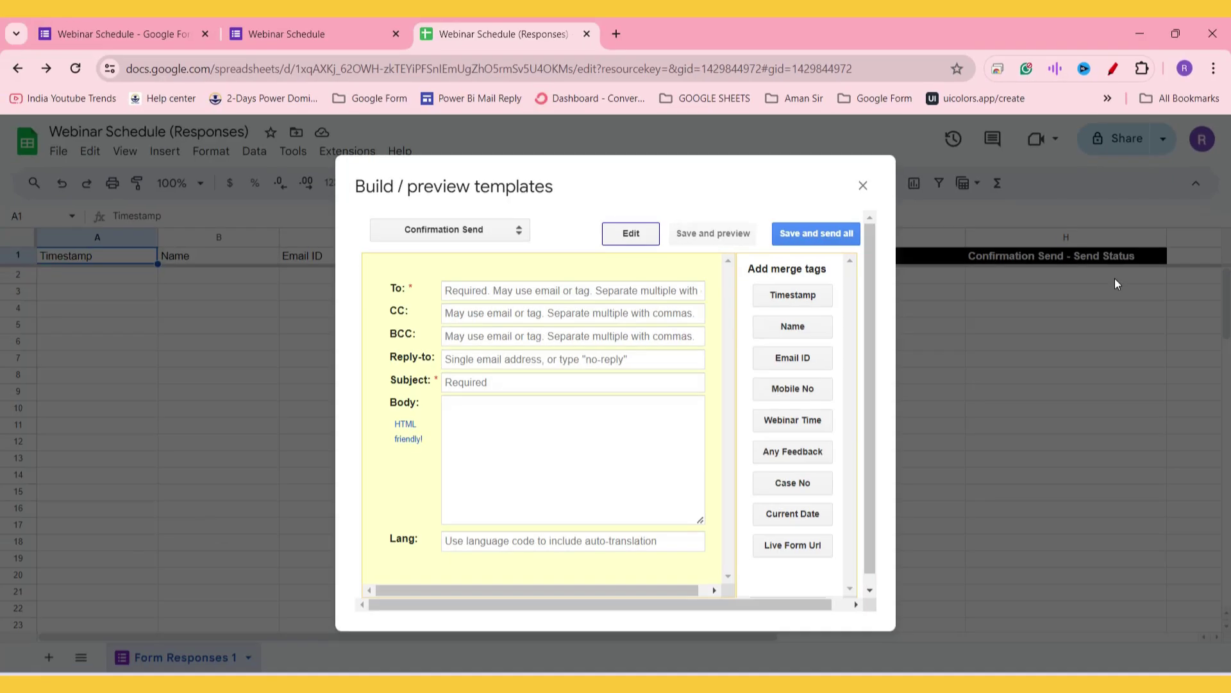
# Step: Put the <<Email ID>> merge tag in the To field
pyautogui.click(508, 290)
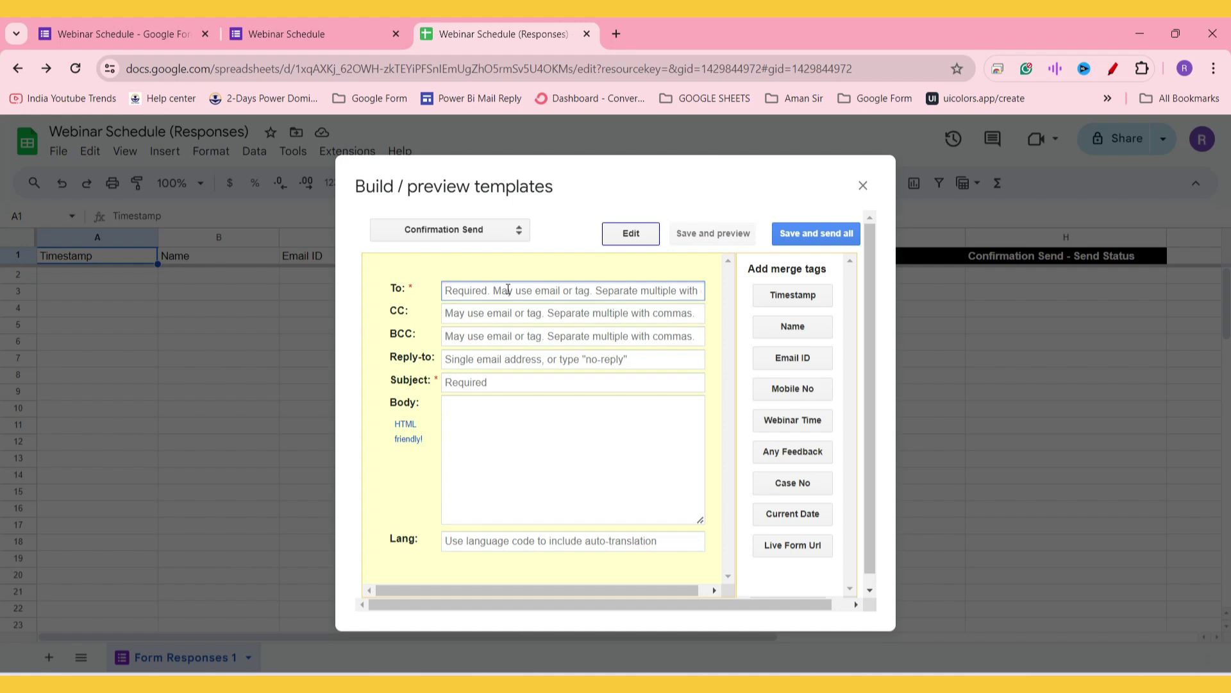
pyautogui.click(495, 284)
pyautogui.moveTo(746, 270); pyautogui.dragTo(843, 278)
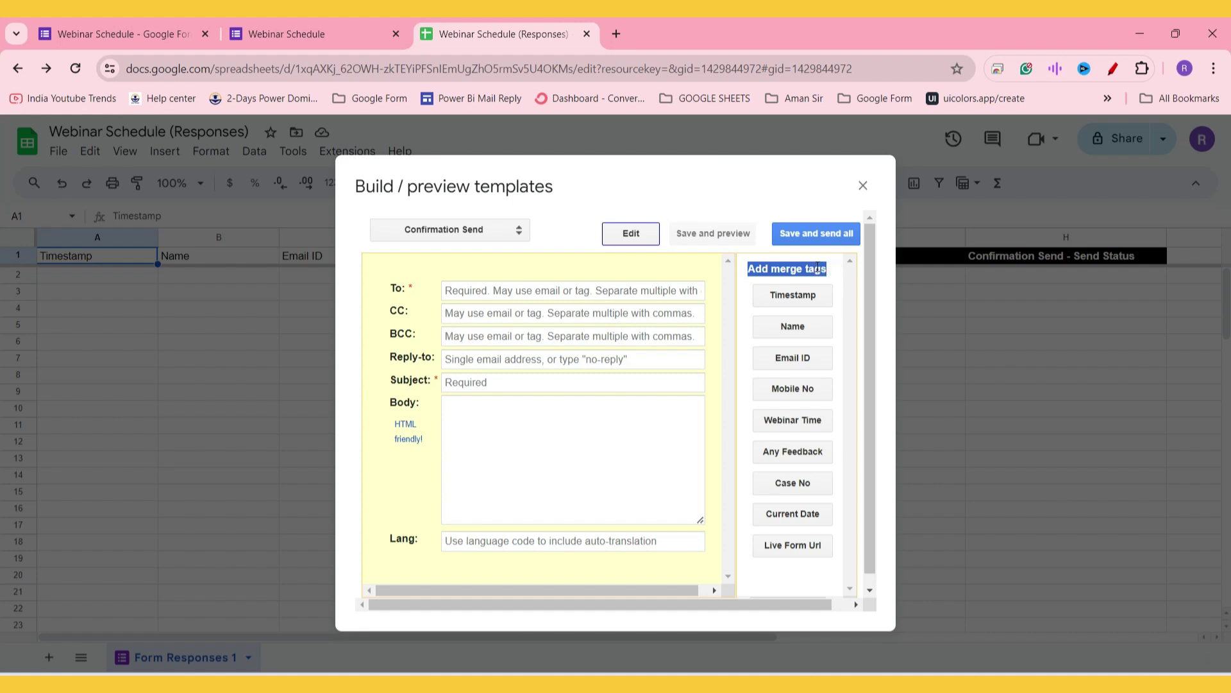
pyautogui.click(810, 268)
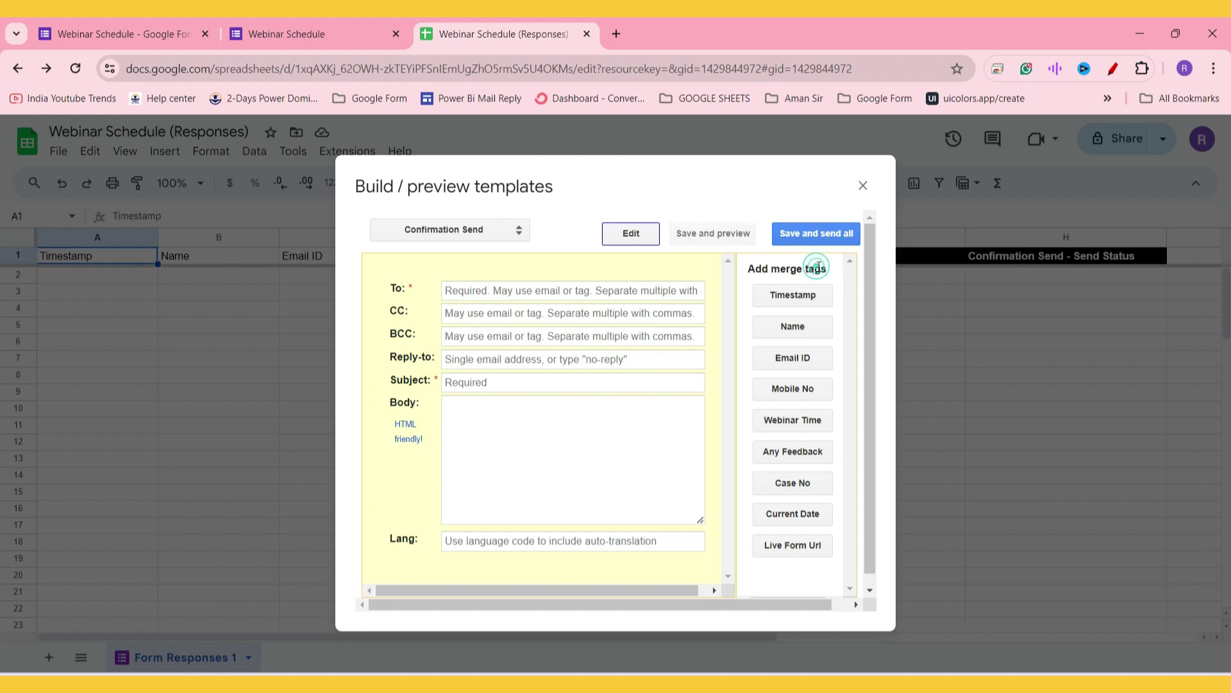
pyautogui.click(808, 362)
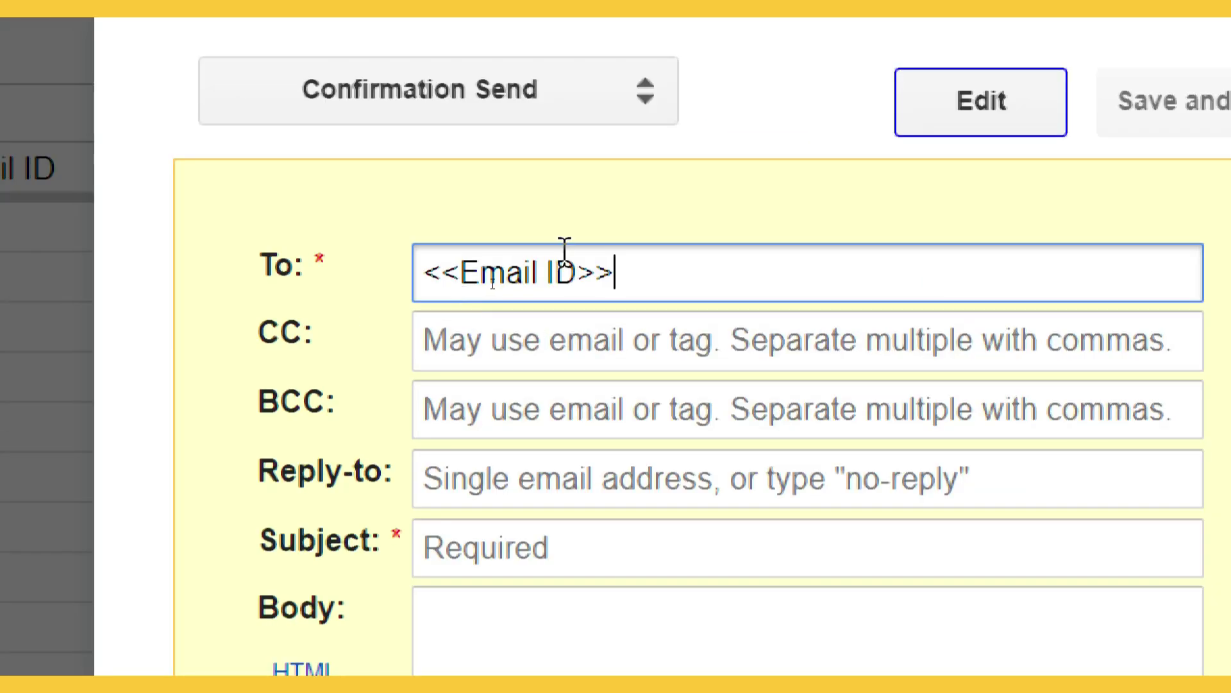
pyautogui.moveTo(577, 266); pyautogui.dragTo(428, 270)
pyautogui.hotkey('ctrl', 'z')
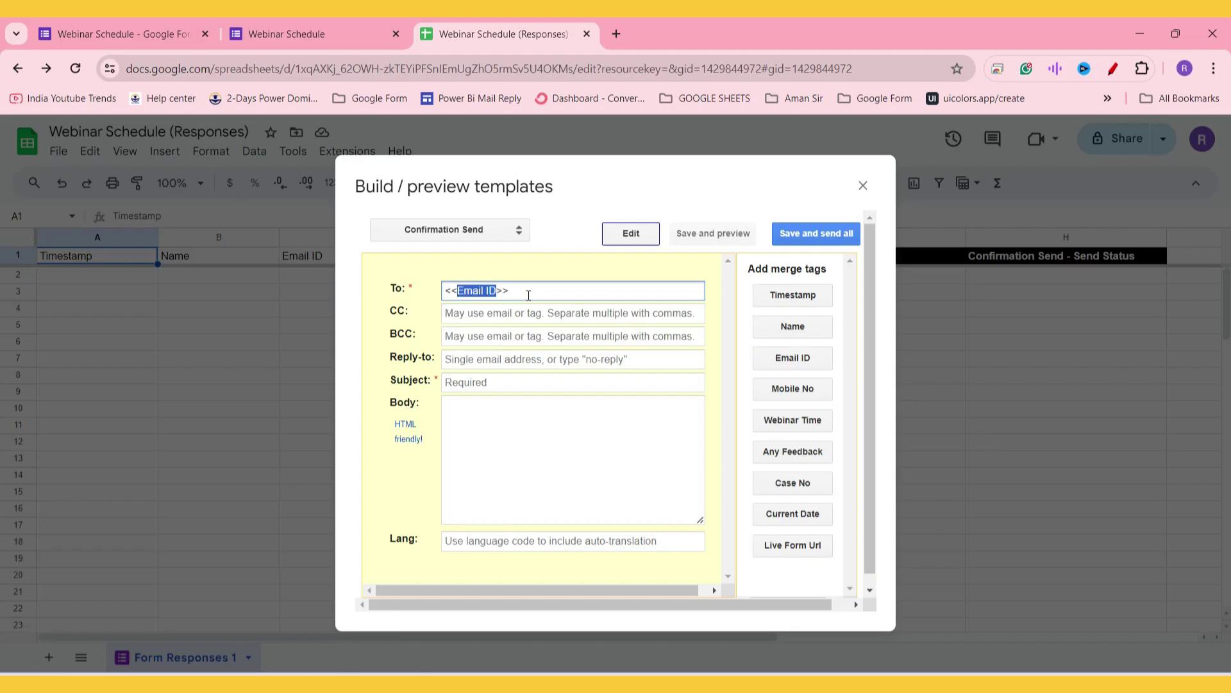
pyautogui.click(523, 292)
# Step: Skip CC and BCC and set Reply-to to lowercase 'no-reply'
pyautogui.click(503, 311)
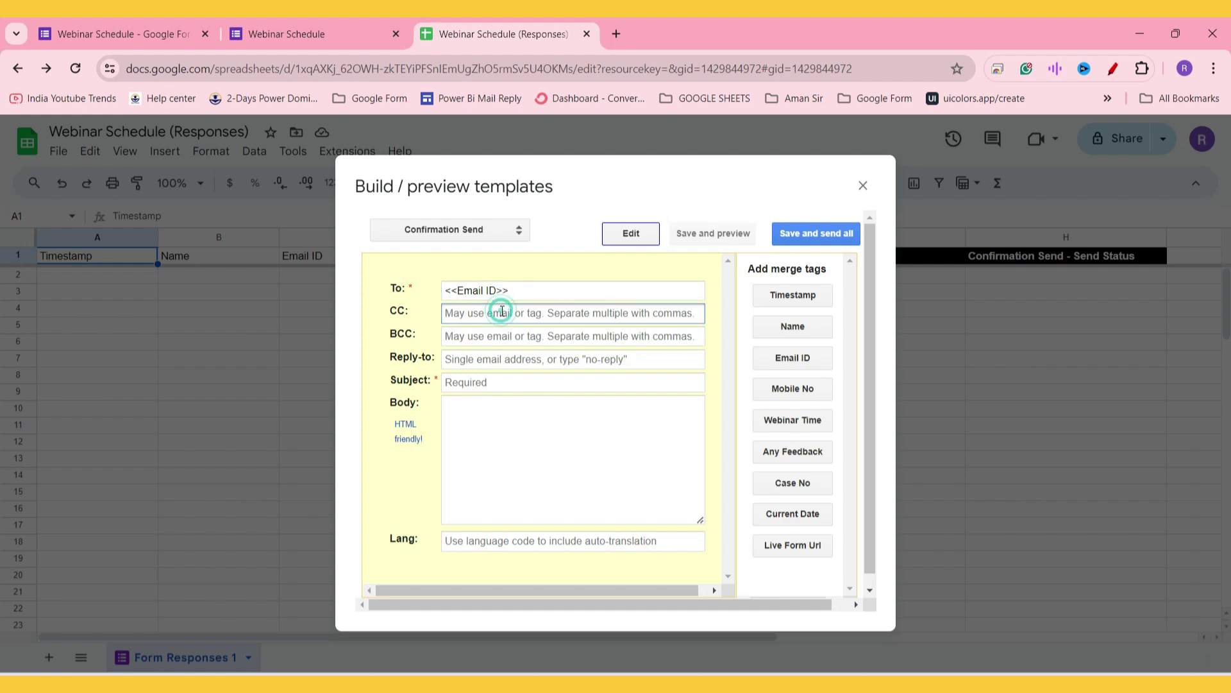
pyautogui.press('Tab')
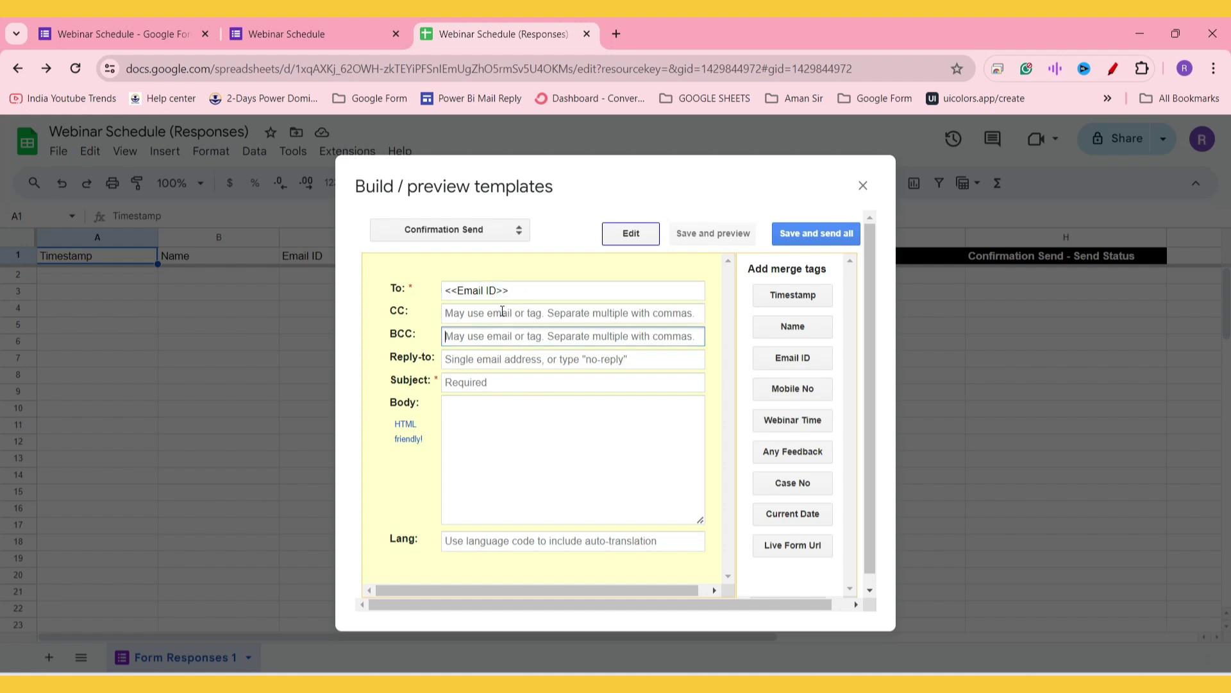
pyautogui.press('Tab')
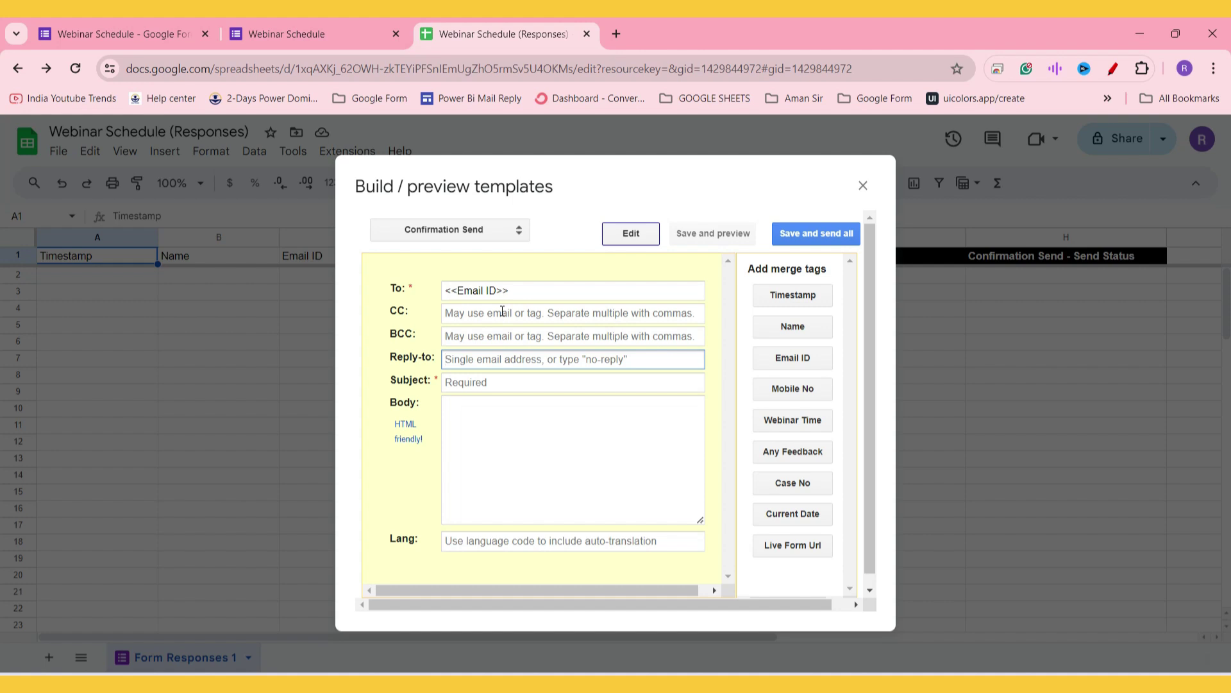
pyautogui.write('NO-REPLY')
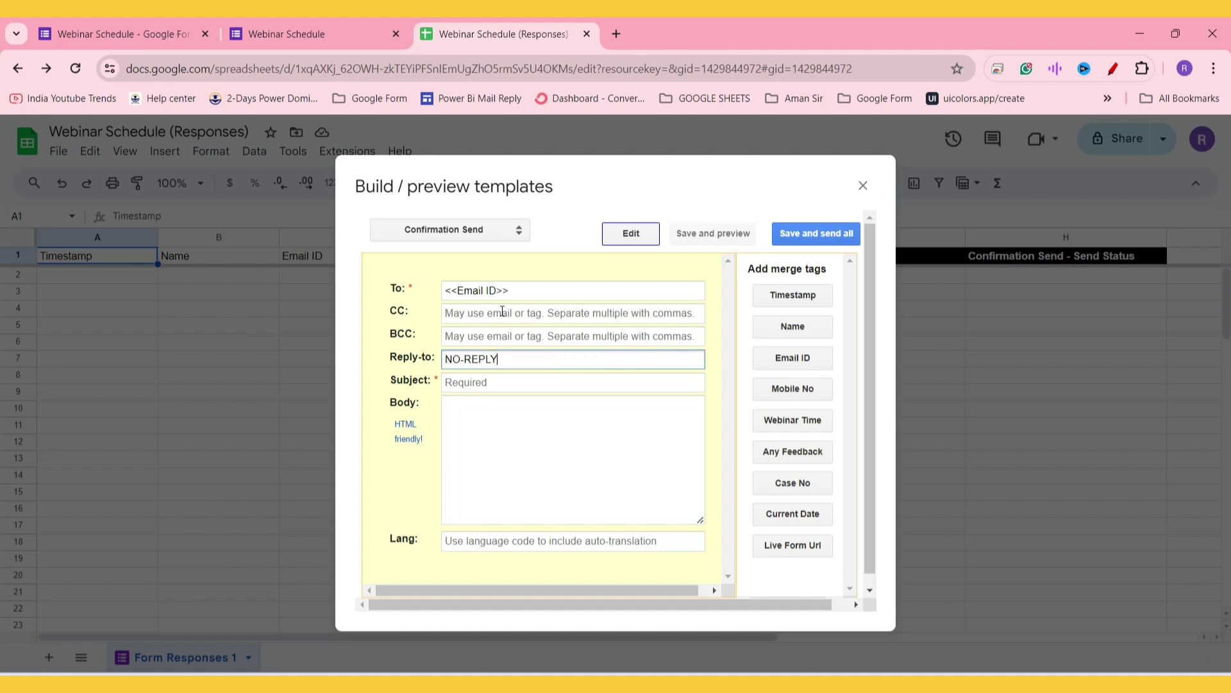
pyautogui.hotkey('ctrl', 'a')
pyautogui.press('capslock')
pyautogui.write('no-reply')
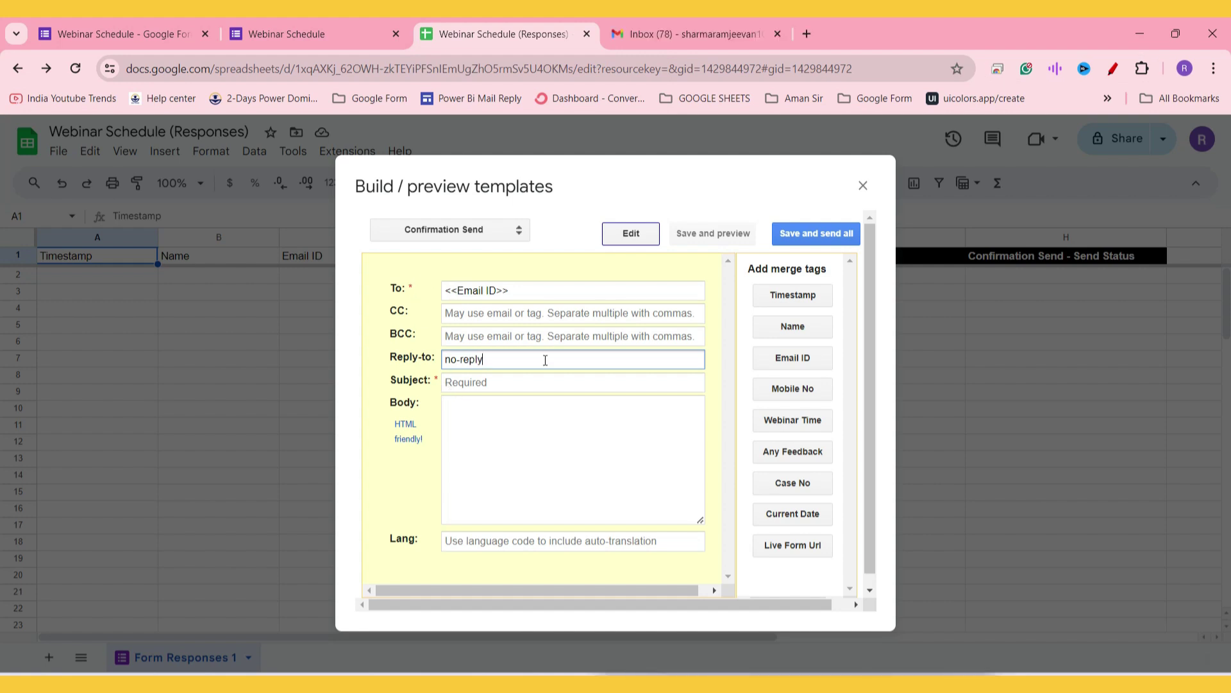
pyautogui.press('Tab')
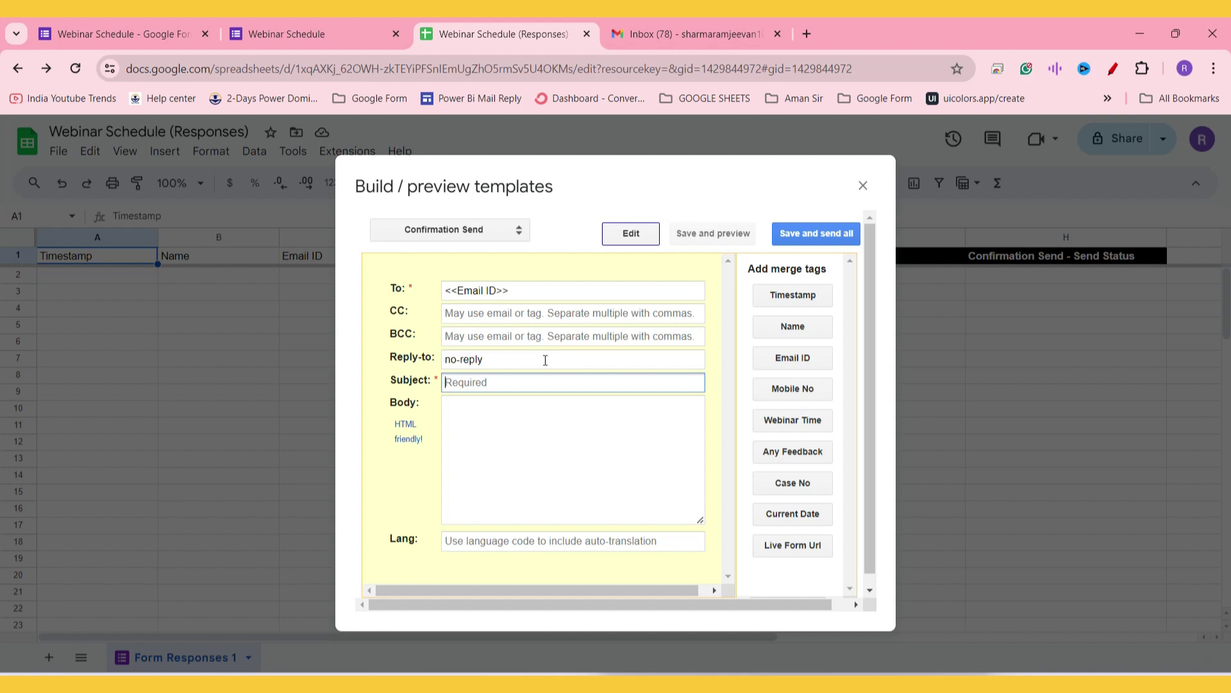
# Step: Copy the subject 'Confirmation: Webinar Registration Successful' from Notepad into the Subject field
pyautogui.hotkey('alt', 'Tab')
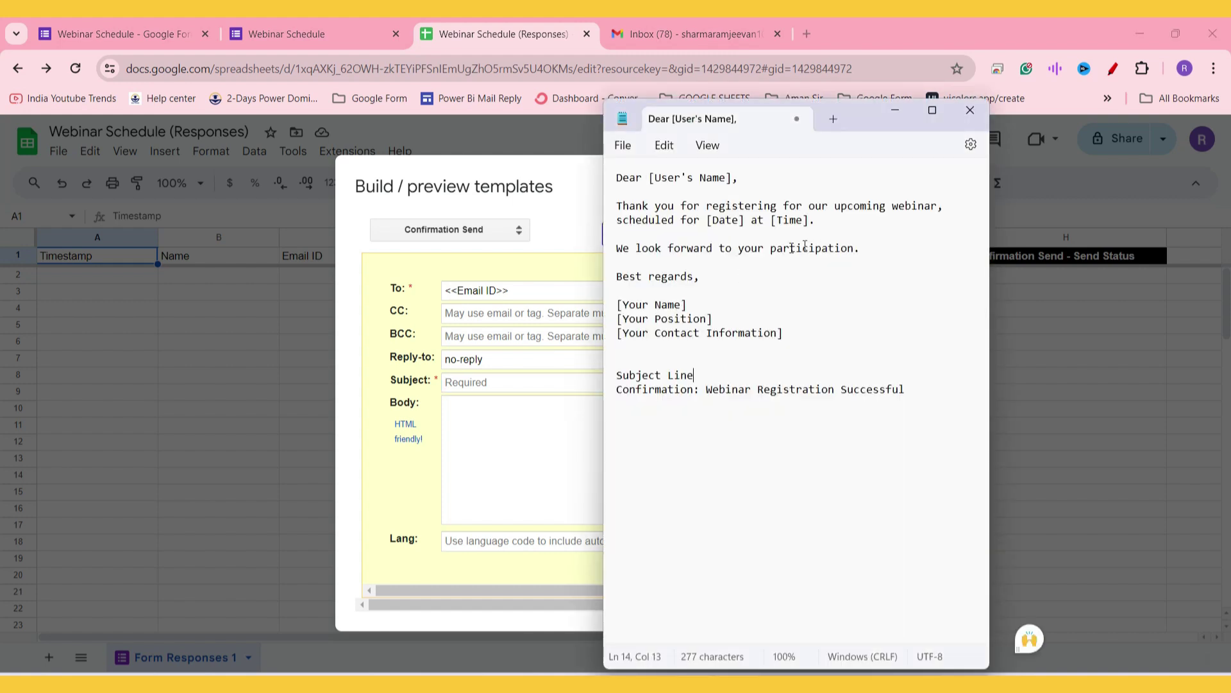
pyautogui.moveTo(602, 312); pyautogui.dragTo(466, 318)
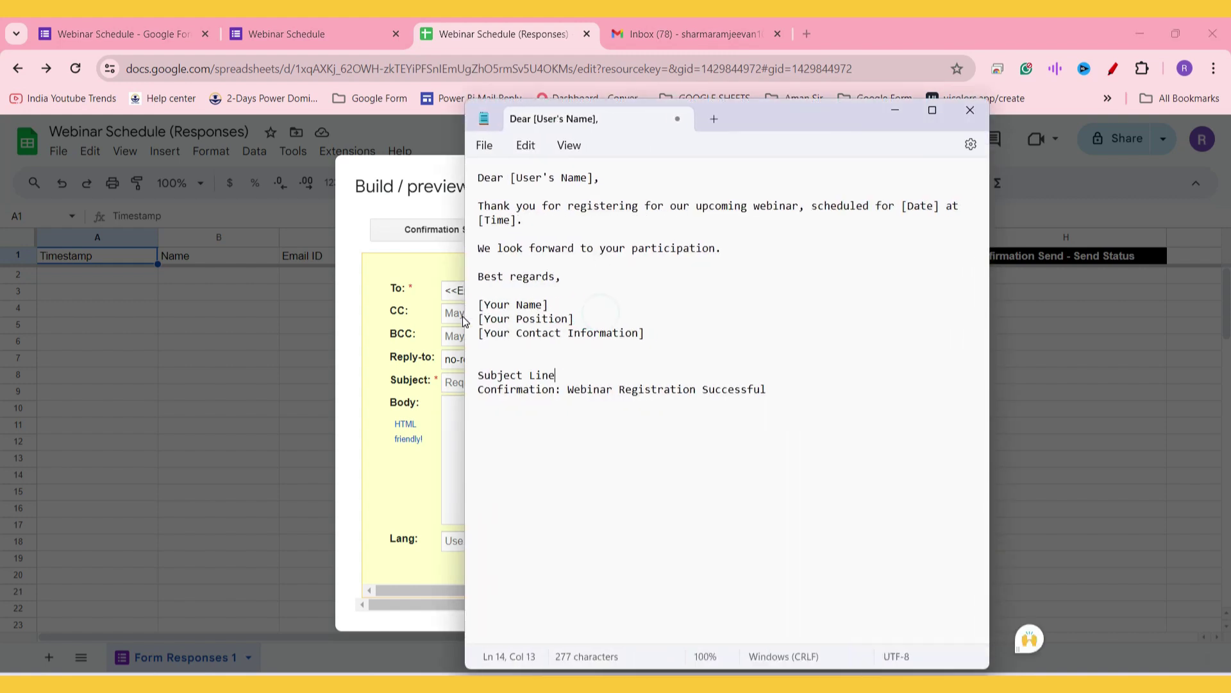
pyautogui.moveTo(788, 391); pyautogui.dragTo(482, 392)
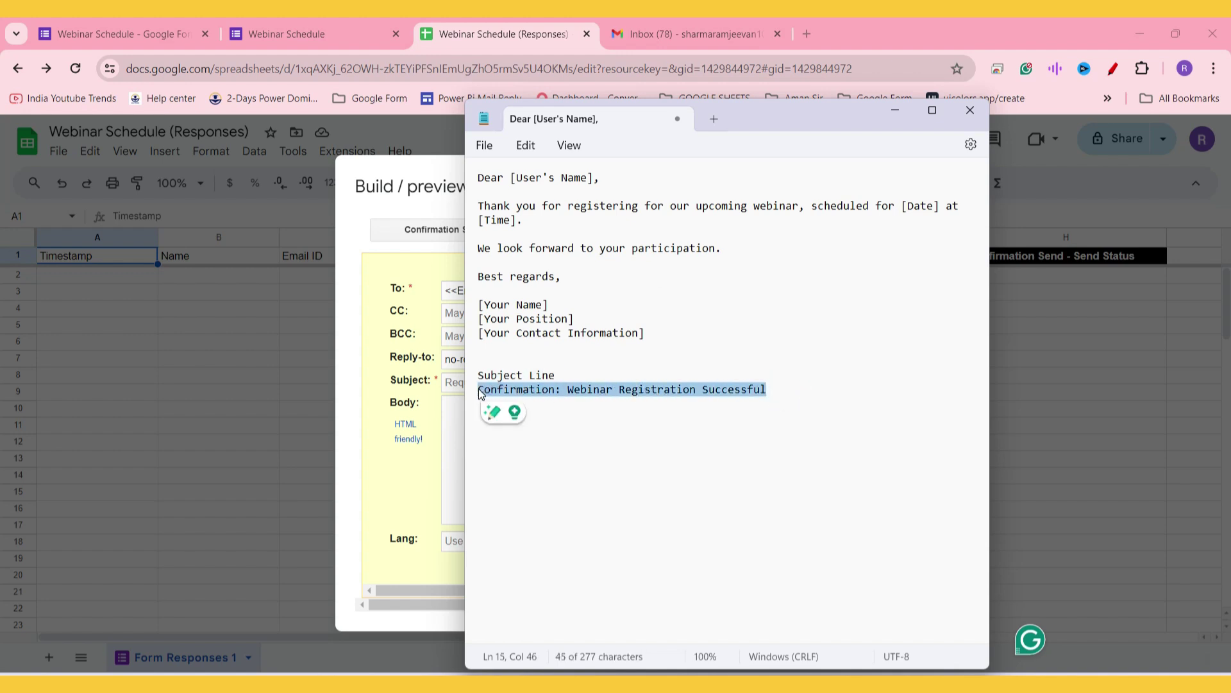
pyautogui.hotkey('ctrl', 'c')
pyautogui.hotkey('alt', 'Tab')
pyautogui.hotkey('ctrl', 'v')
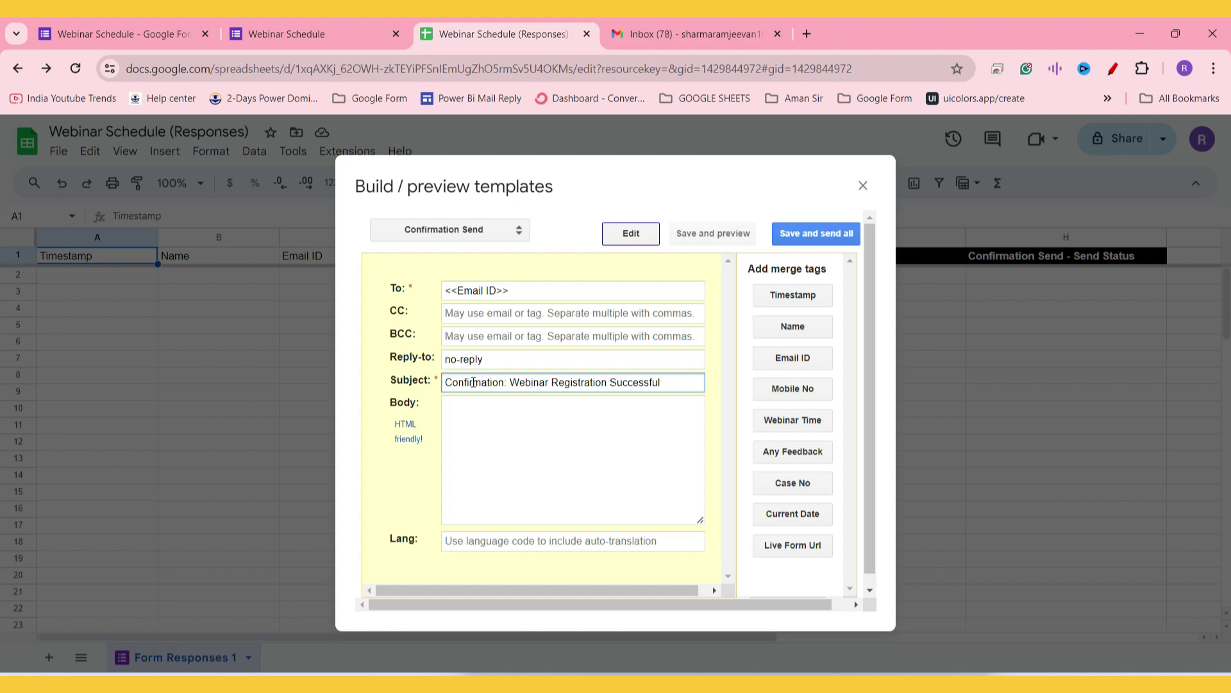
# Step: Copy the thank-you message text from Notepad into the Body field
pyautogui.hotkey('alt', 'Tab')
pyautogui.moveTo(654, 327); pyautogui.dragTo(478, 174)
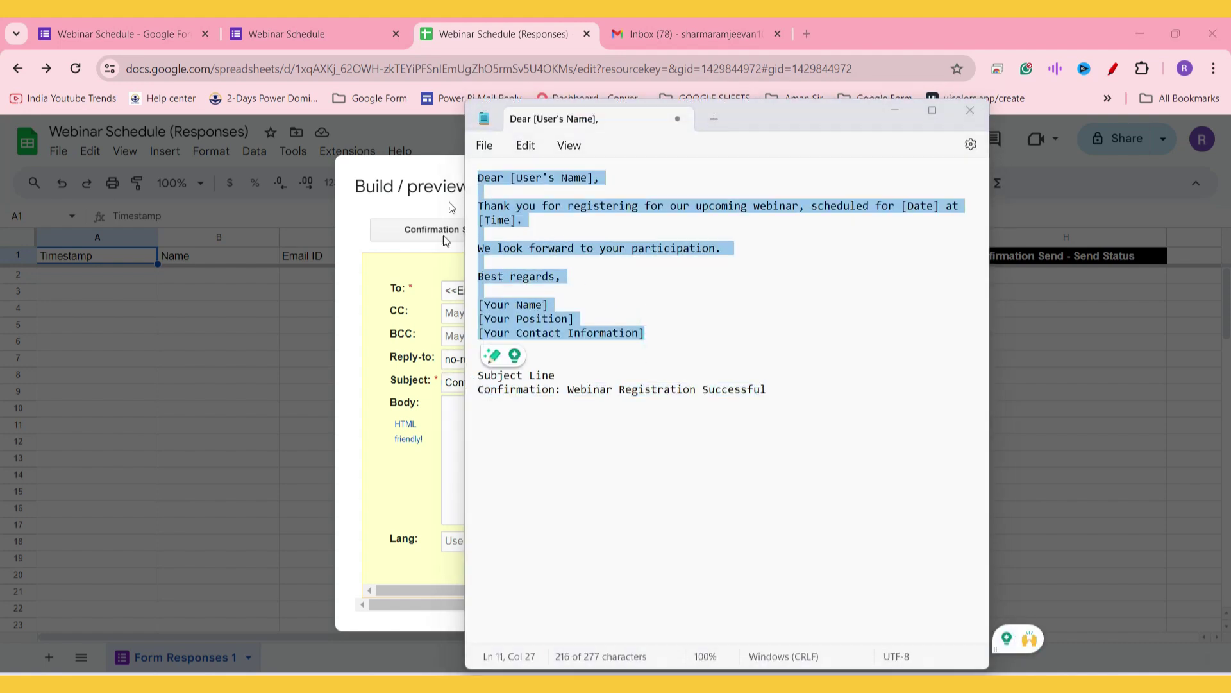
pyautogui.hotkey('alt', 'Tab')
pyautogui.click(511, 443)
pyautogui.hotkey('ctrl', 'v')
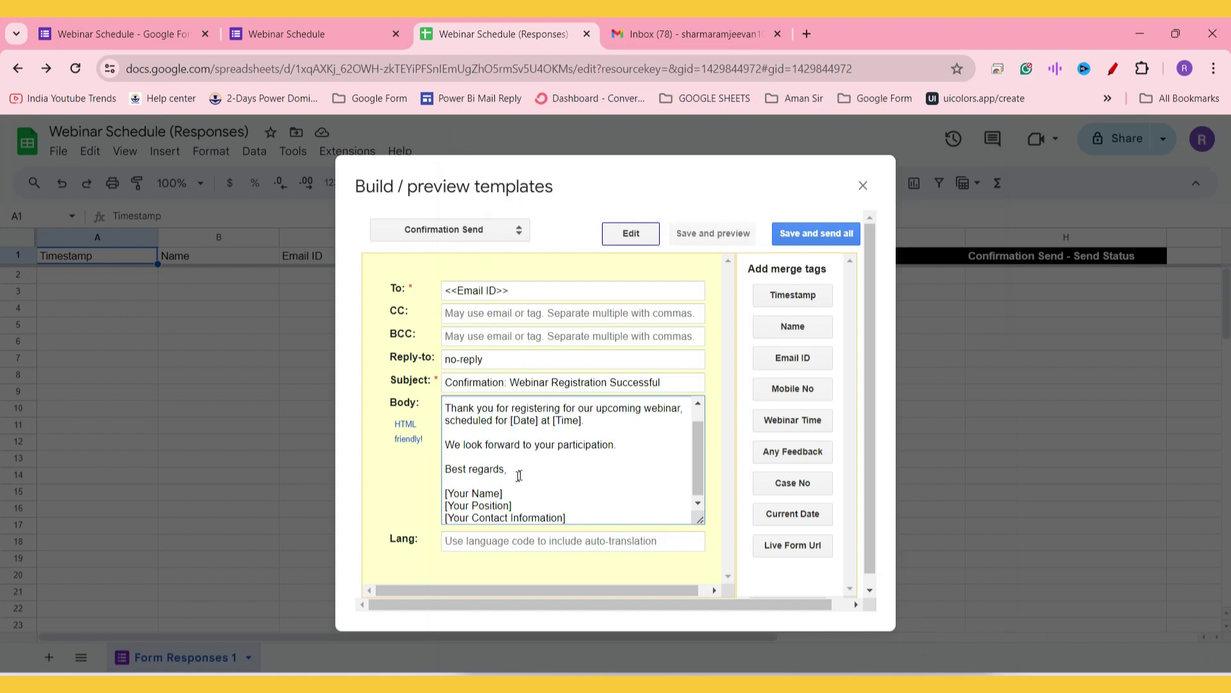
# Step: Replace [User's Name] with the Name merge tag, leaving the greeting 'Dear <<Name>>,'
pyautogui.scroll(1, 533, 472)
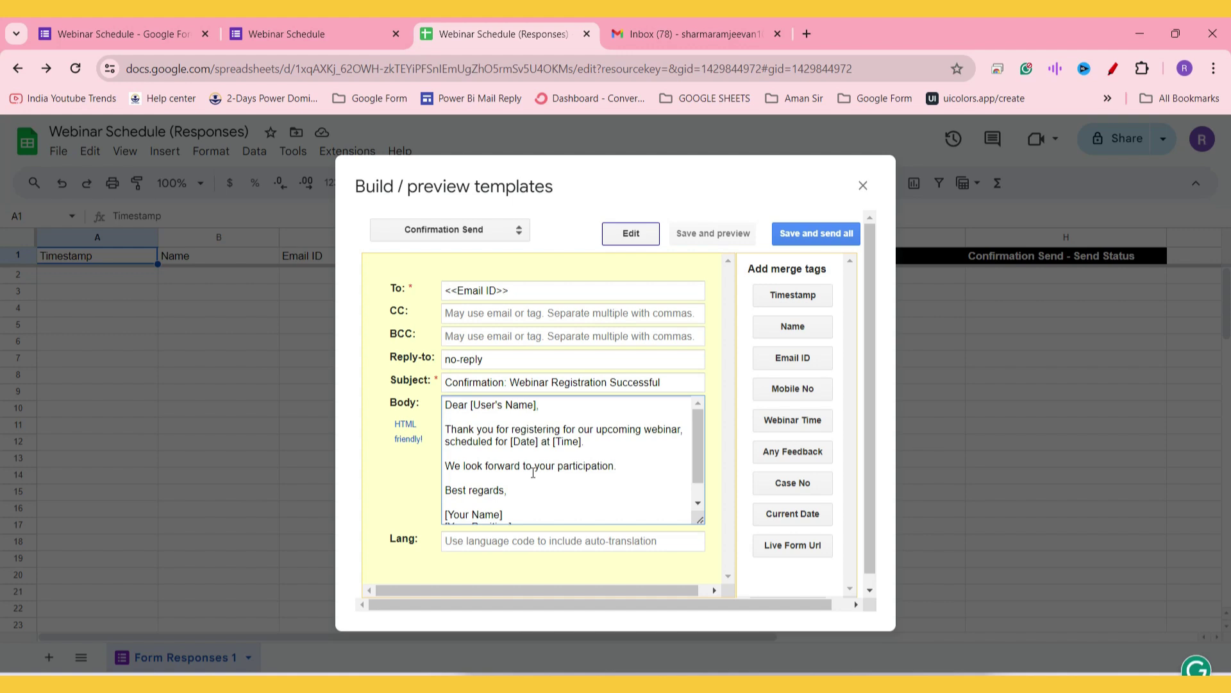
pyautogui.moveTo(537, 408); pyautogui.dragTo(471, 406)
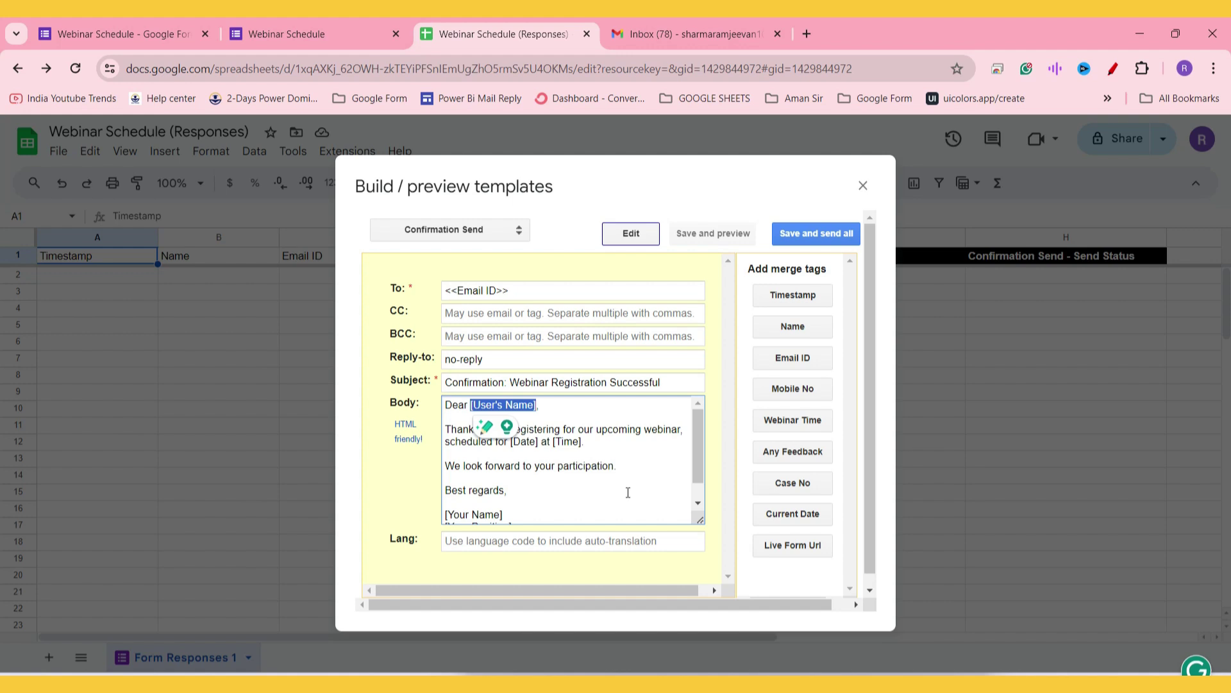
pyautogui.press('BackSpace')
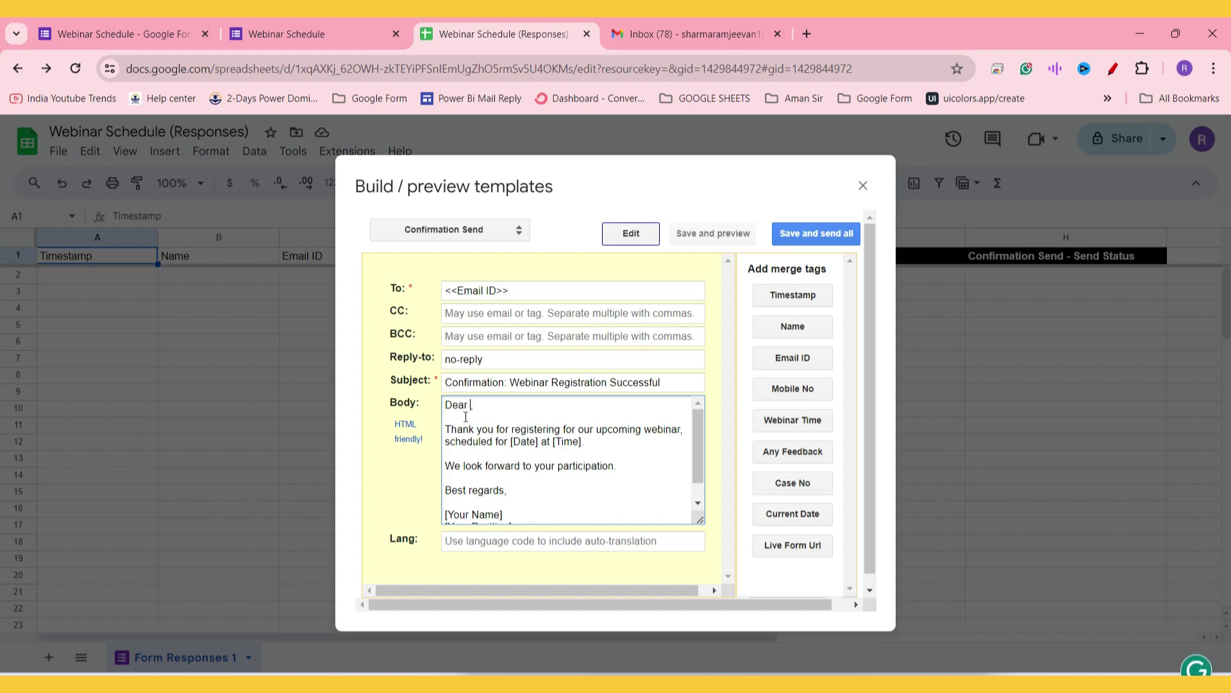
pyautogui.click(792, 327)
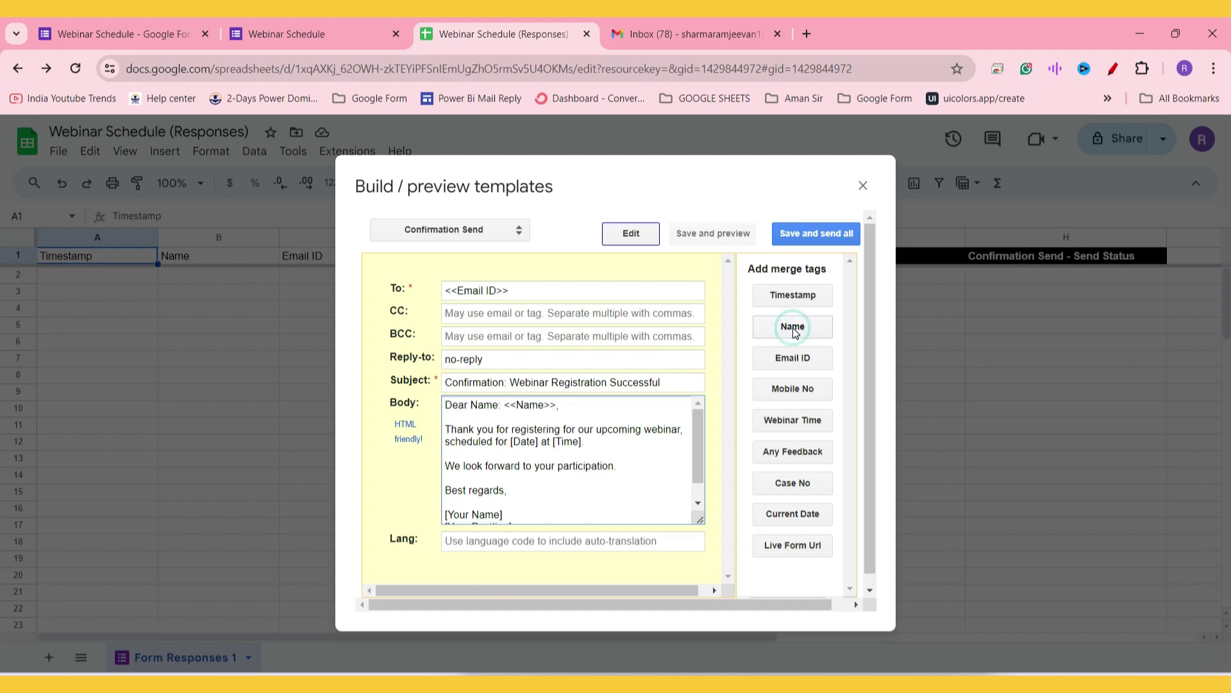
pyautogui.moveTo(504, 404); pyautogui.dragTo(560, 405)
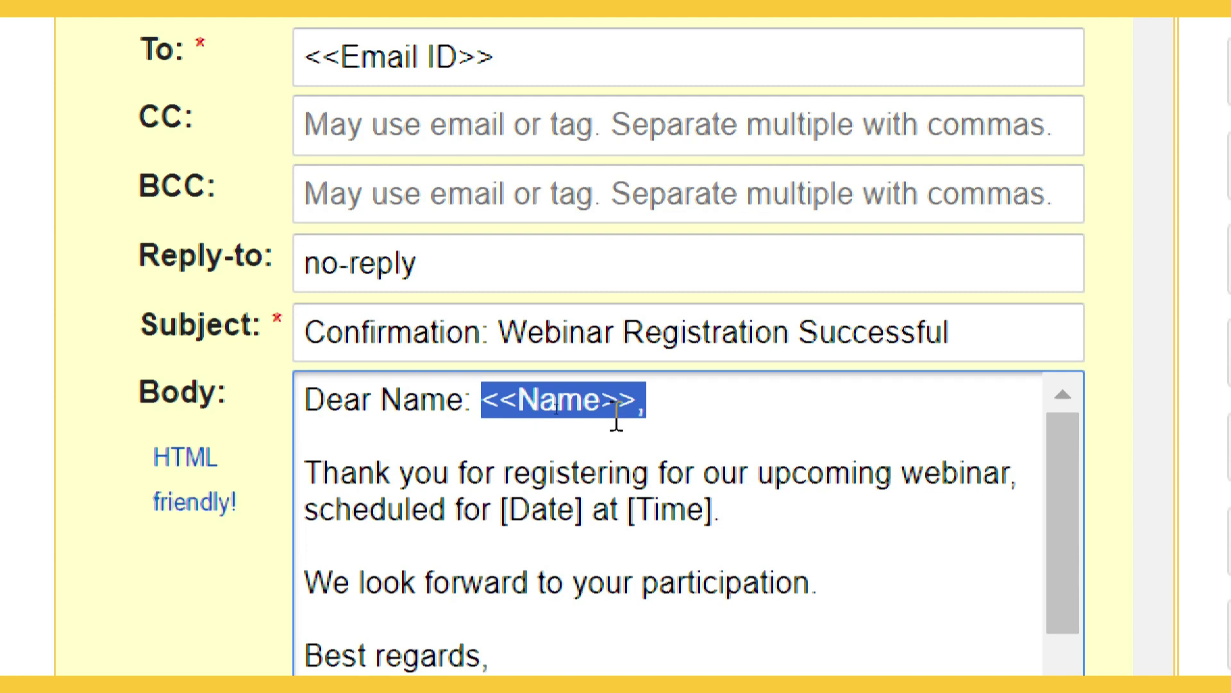
pyautogui.moveTo(475, 398); pyautogui.dragTo(385, 401)
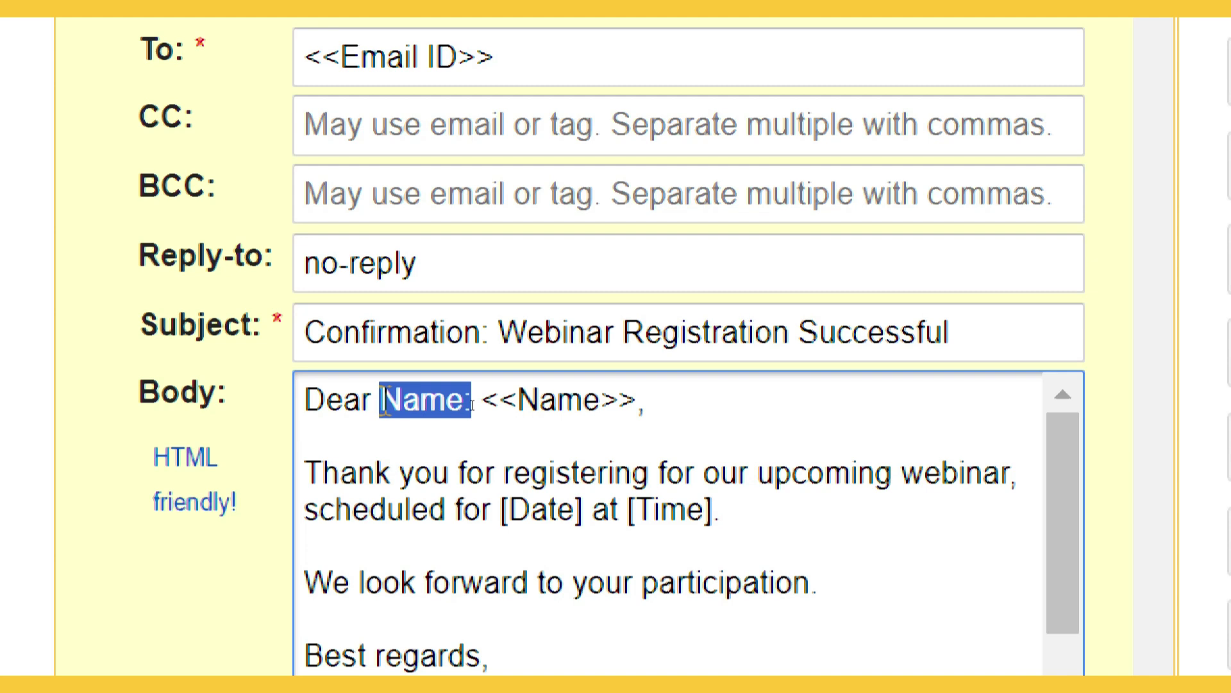
pyautogui.press('BackSpace')
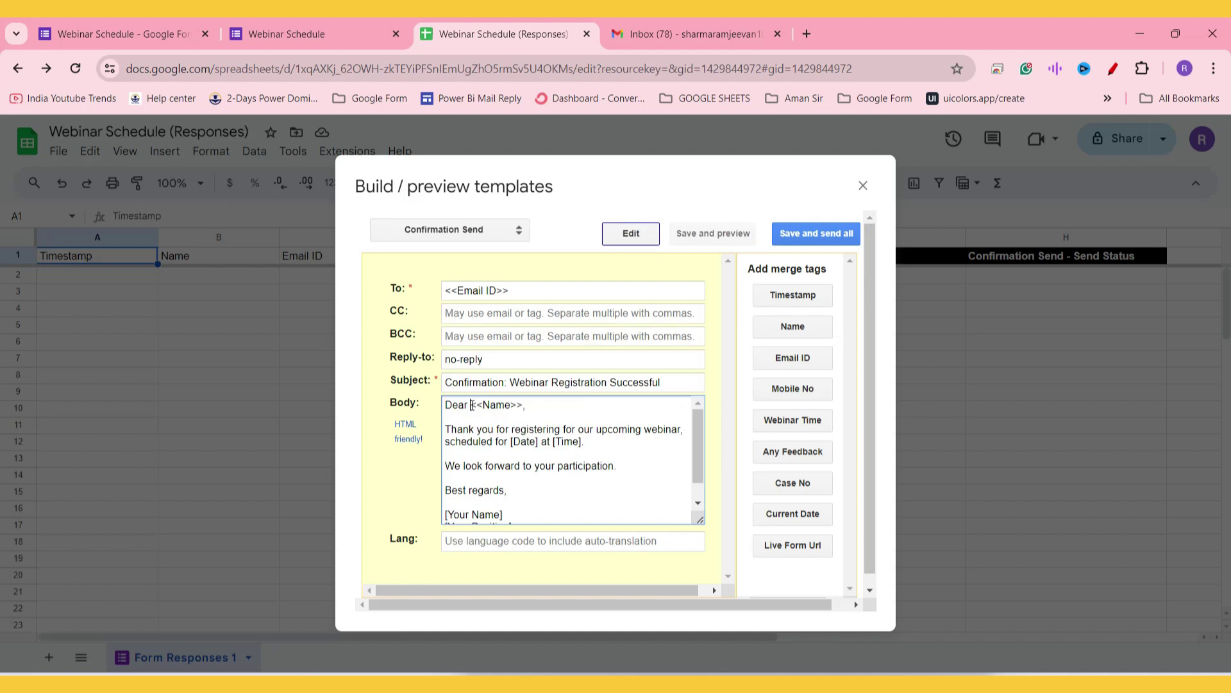
pyautogui.click(529, 405)
# Step: Delete the [Date] at [Time] placeholders and check the form's webinar time options
pyautogui.moveTo(582, 441); pyautogui.dragTo(508, 442)
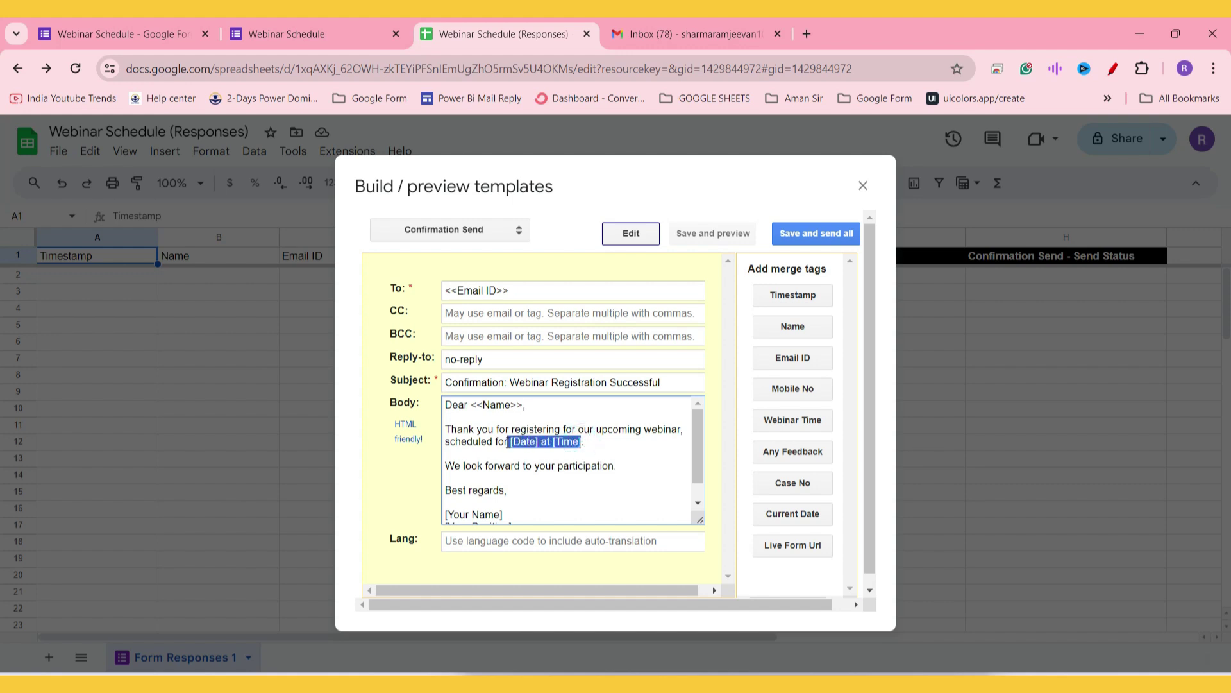
pyautogui.press('BackSpace')
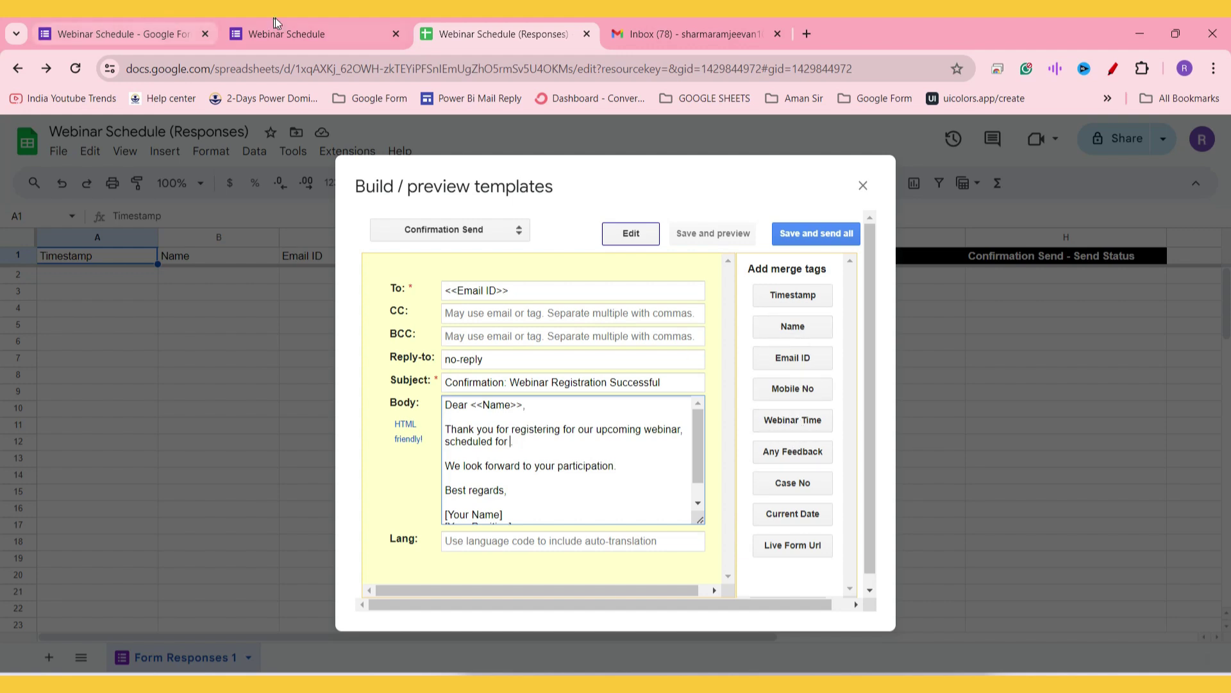
pyautogui.click(287, 33)
pyautogui.moveTo(365, 338); pyautogui.dragTo(406, 385)
pyautogui.click(579, 467)
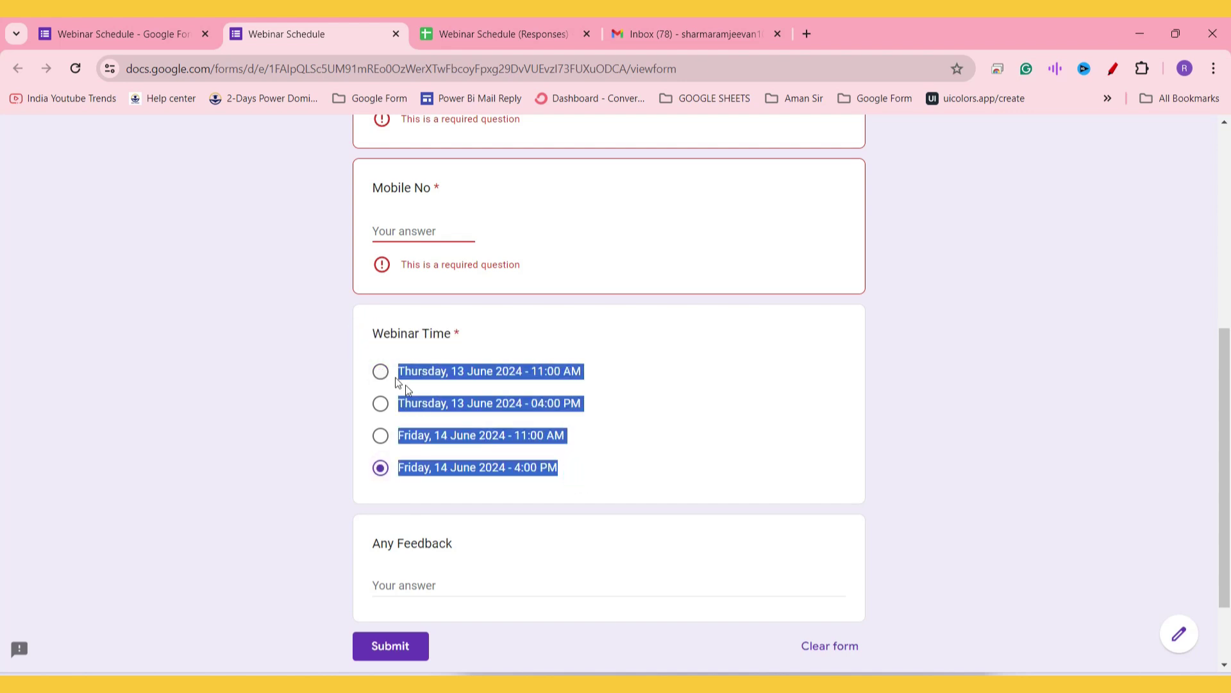
pyautogui.click(525, 18)
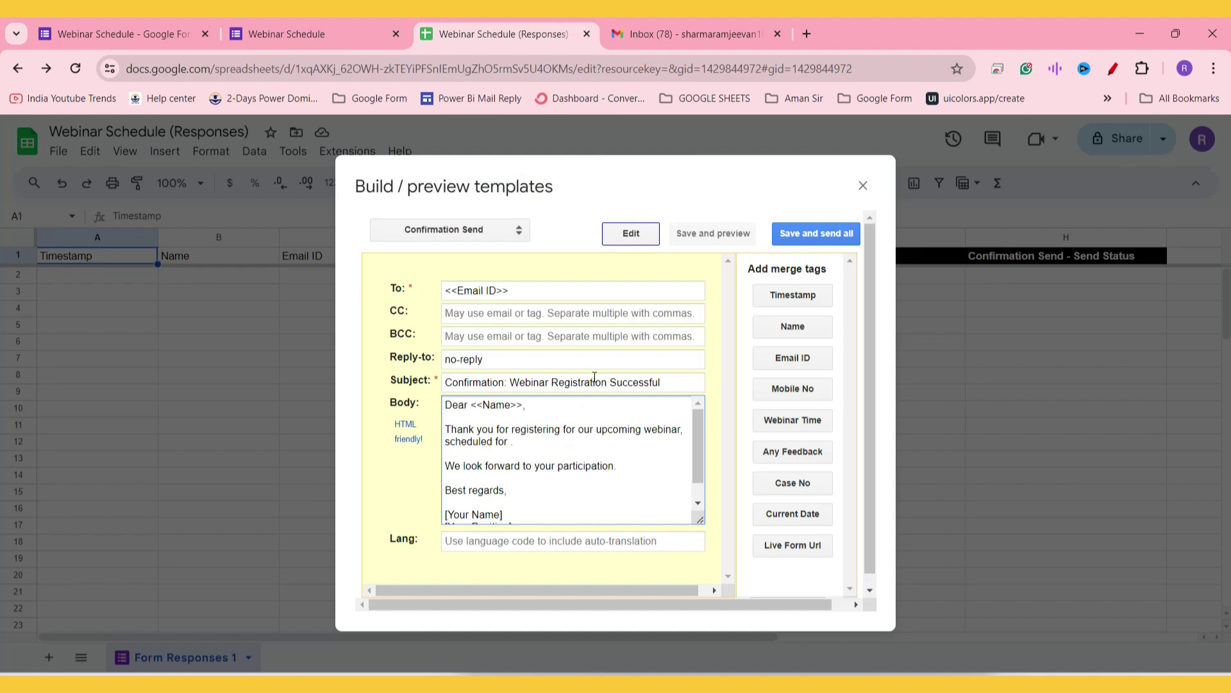
# Step: Insert the <<Webinar Time>> merge tag after 'scheduled for' and delete the extra label
pyautogui.click(511, 442)
pyautogui.write('Webinar Time:')
pyautogui.click(810, 420)
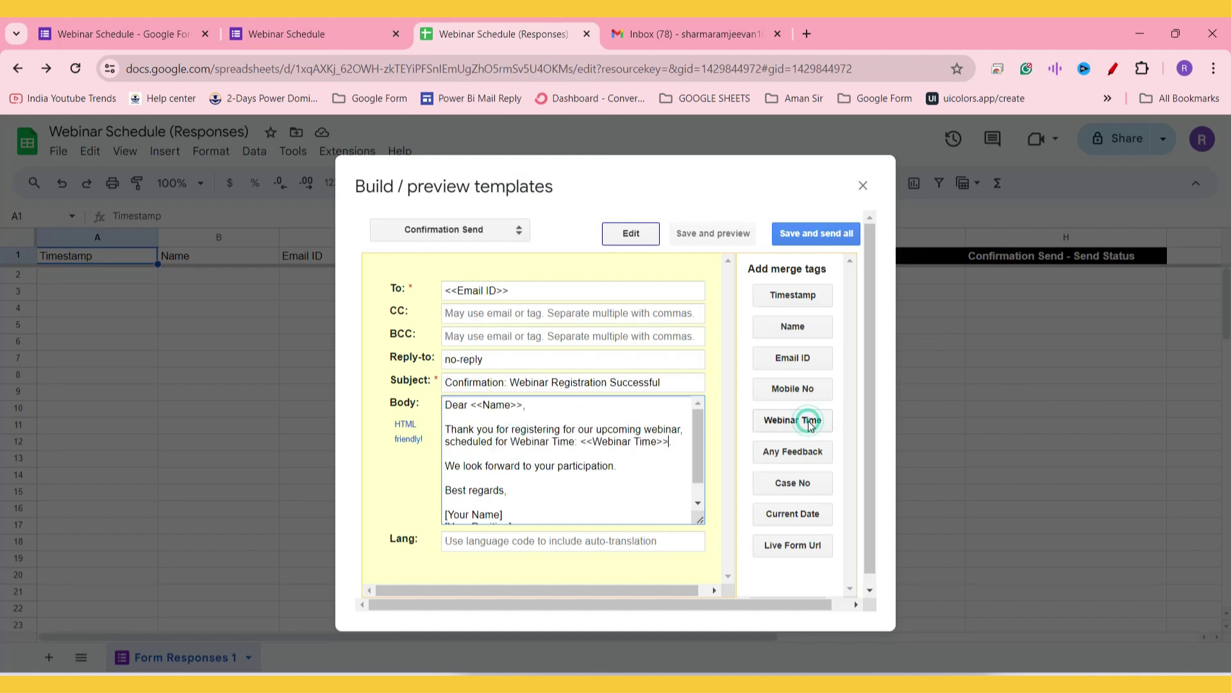
pyautogui.moveTo(580, 443); pyautogui.dragTo(511, 442)
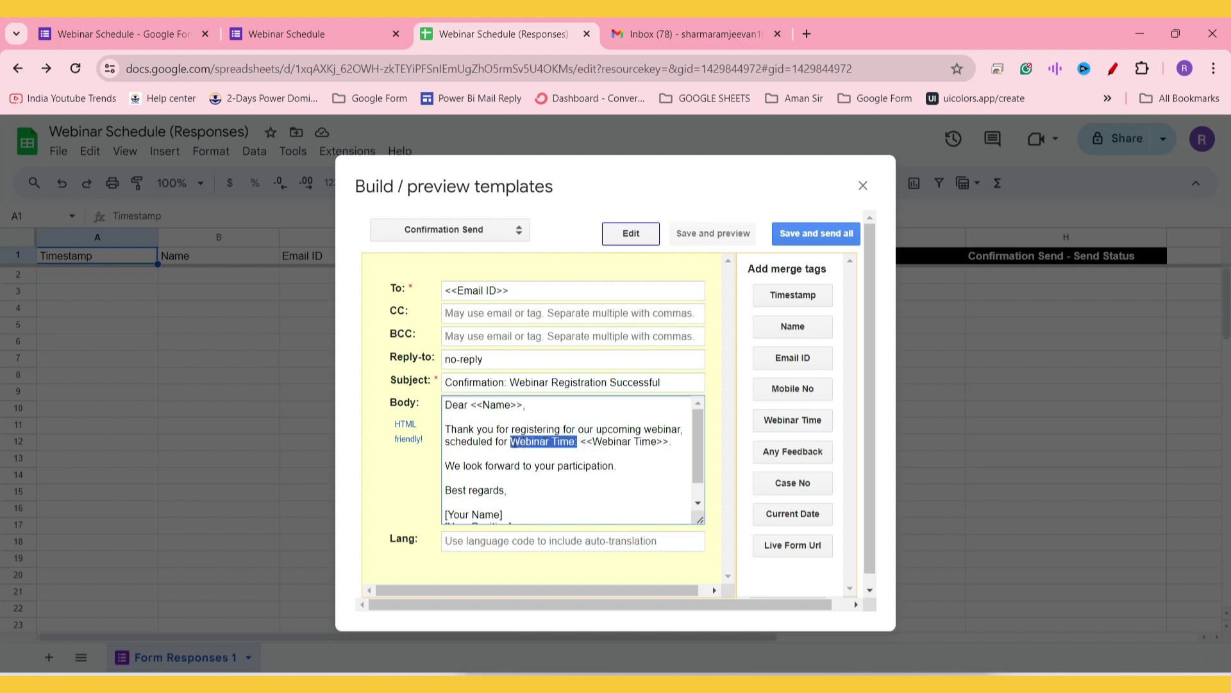
pyautogui.press('BackSpace')
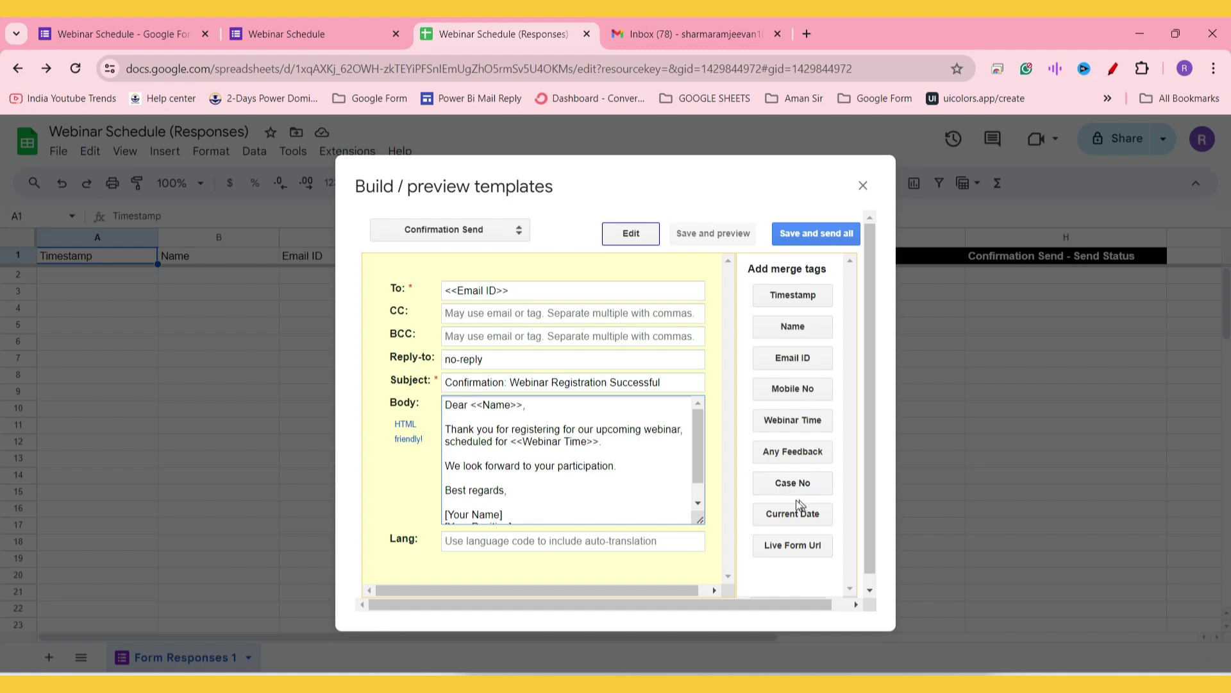
# Step: Review the To, Reply-to and Subject fields, then return to the Body
pyautogui.click(527, 291)
pyautogui.click(519, 357)
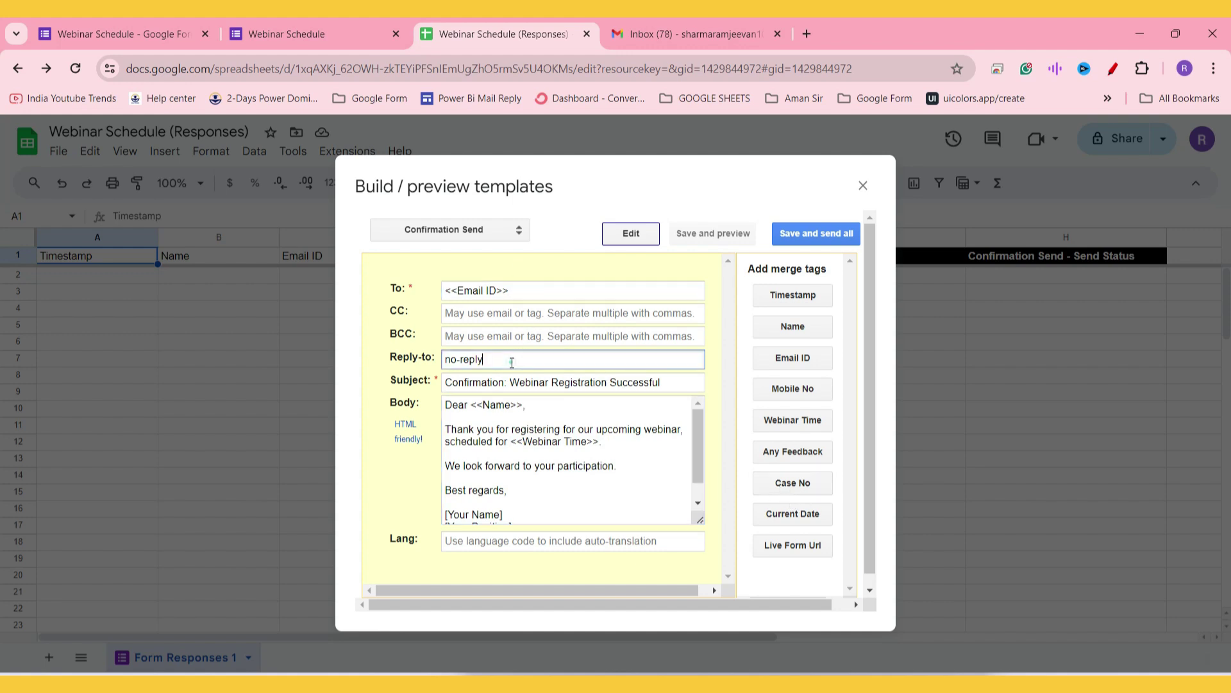
pyautogui.click(678, 382)
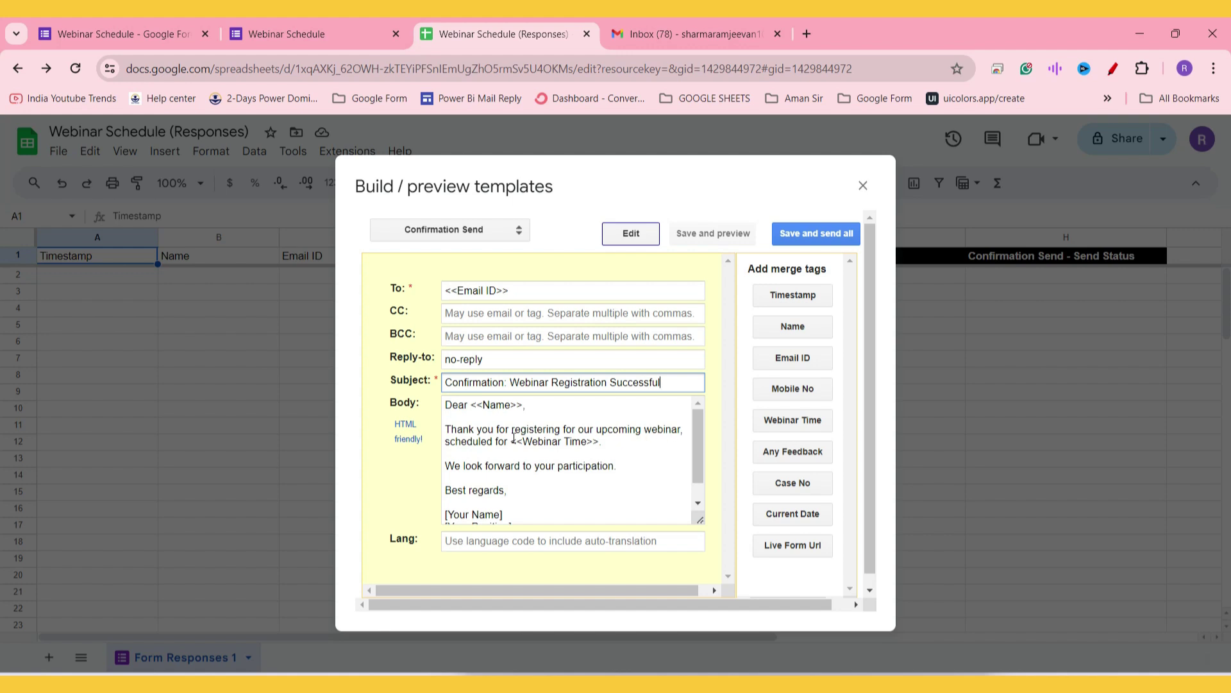
pyautogui.click(610, 442)
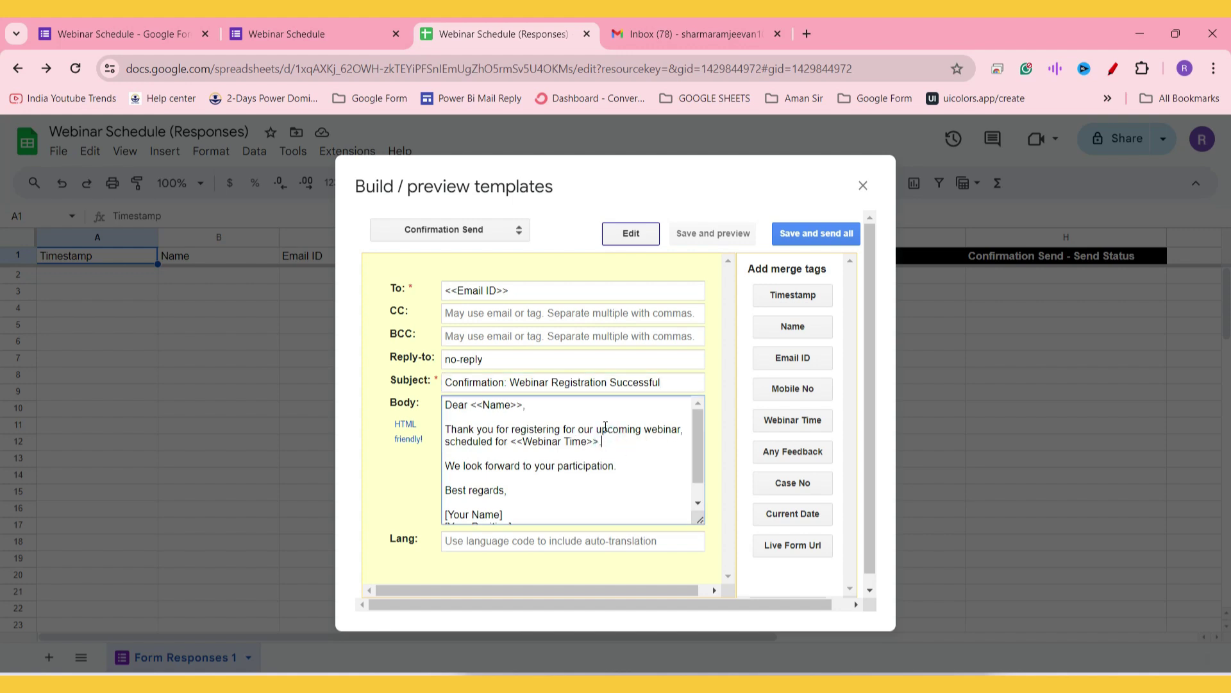
# Step: Replace [Your Name] and [Your Position] with the sender's name and 'Trainer, Google Form Expert'
pyautogui.scroll(-1, 606, 426)
pyautogui.moveTo(577, 513); pyautogui.dragTo(446, 492)
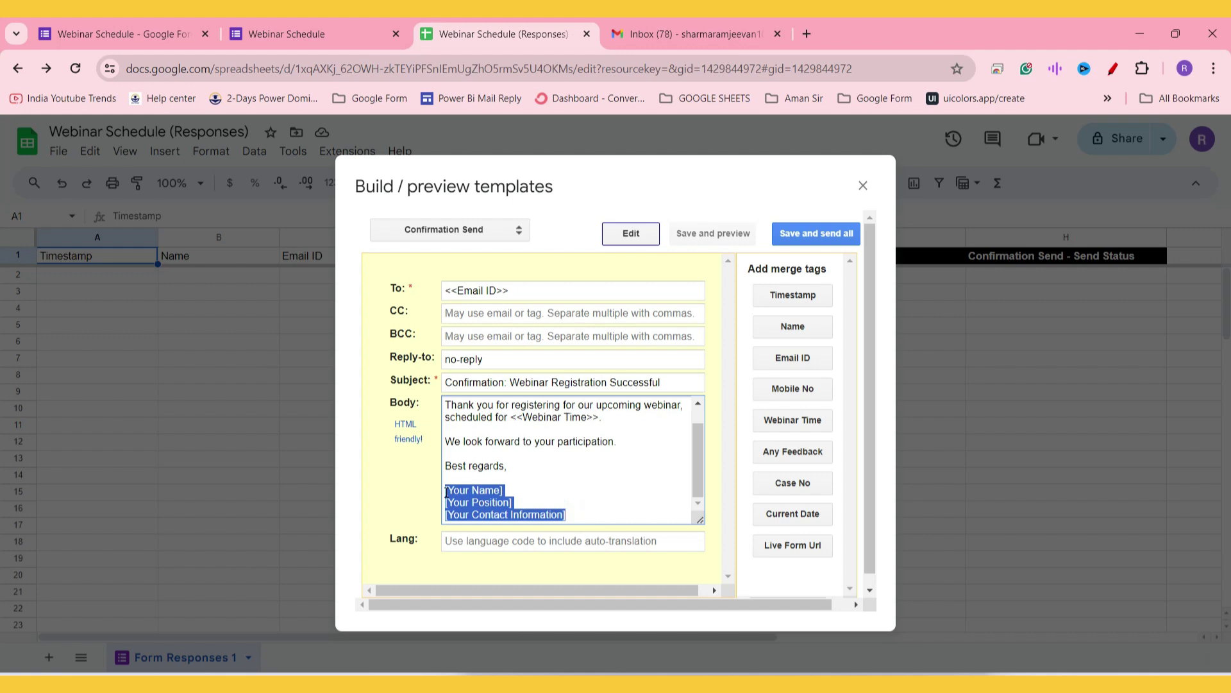
pyautogui.tripleClick(446, 492)
pyautogui.write('Ram')
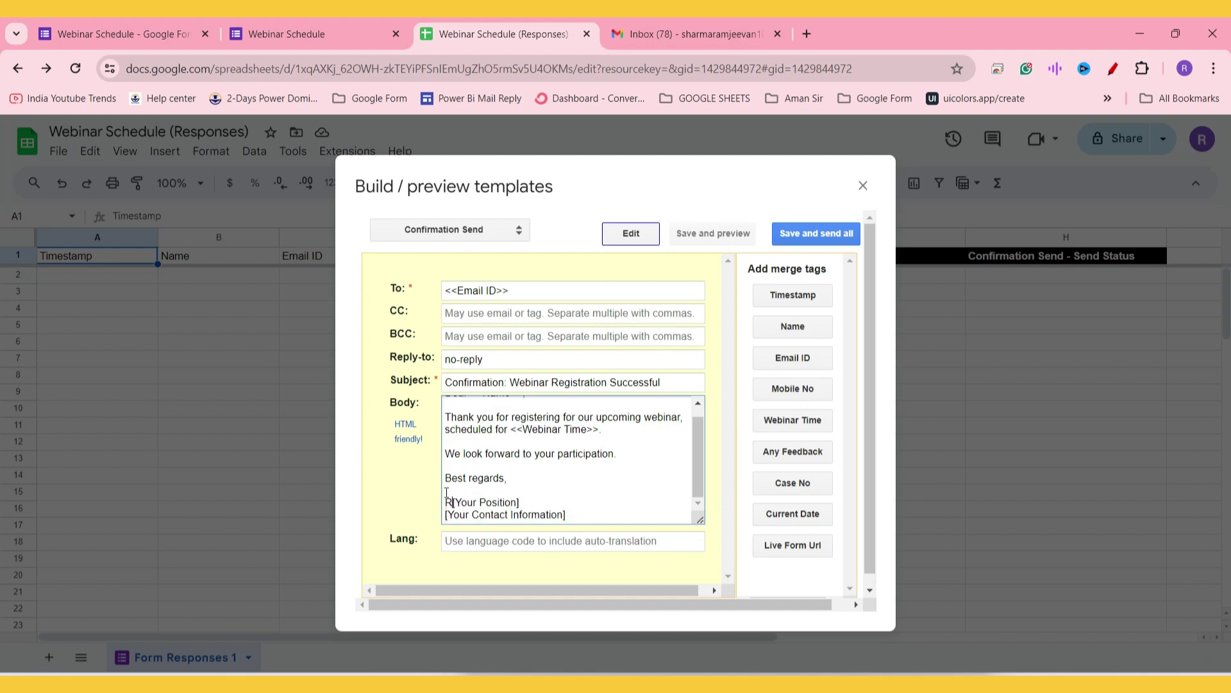
pyautogui.write('jeevan Sharma')
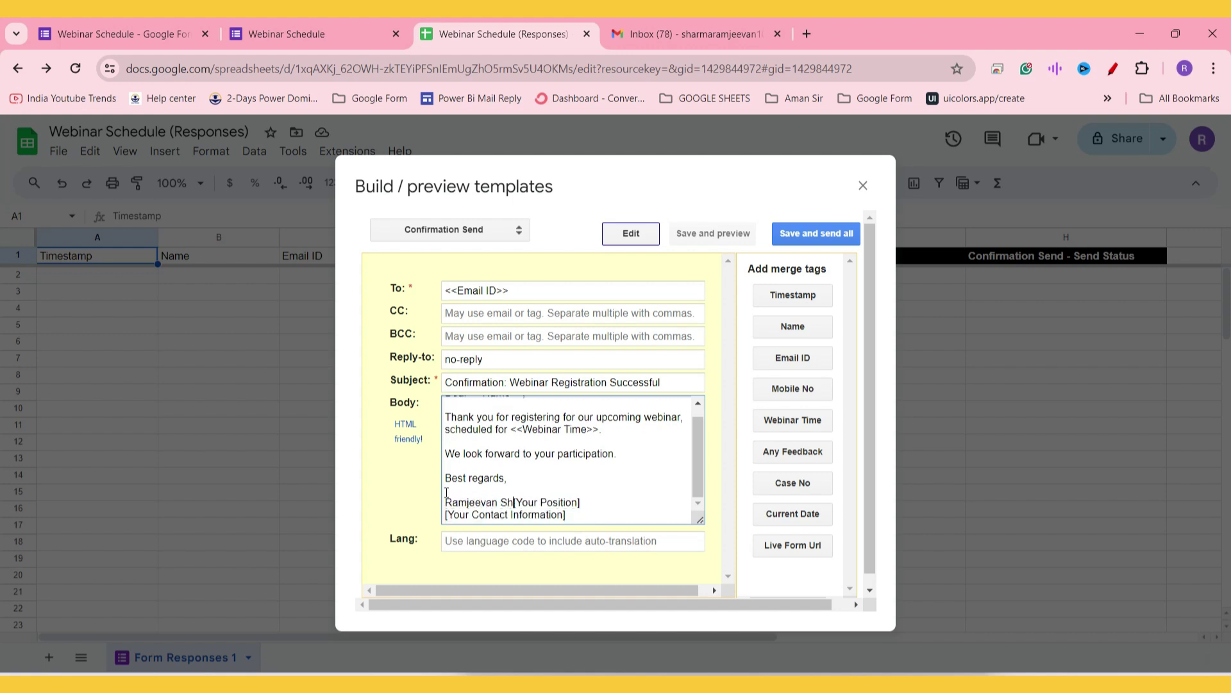
pyautogui.press('Return')
pyautogui.tripleClick(446, 492)
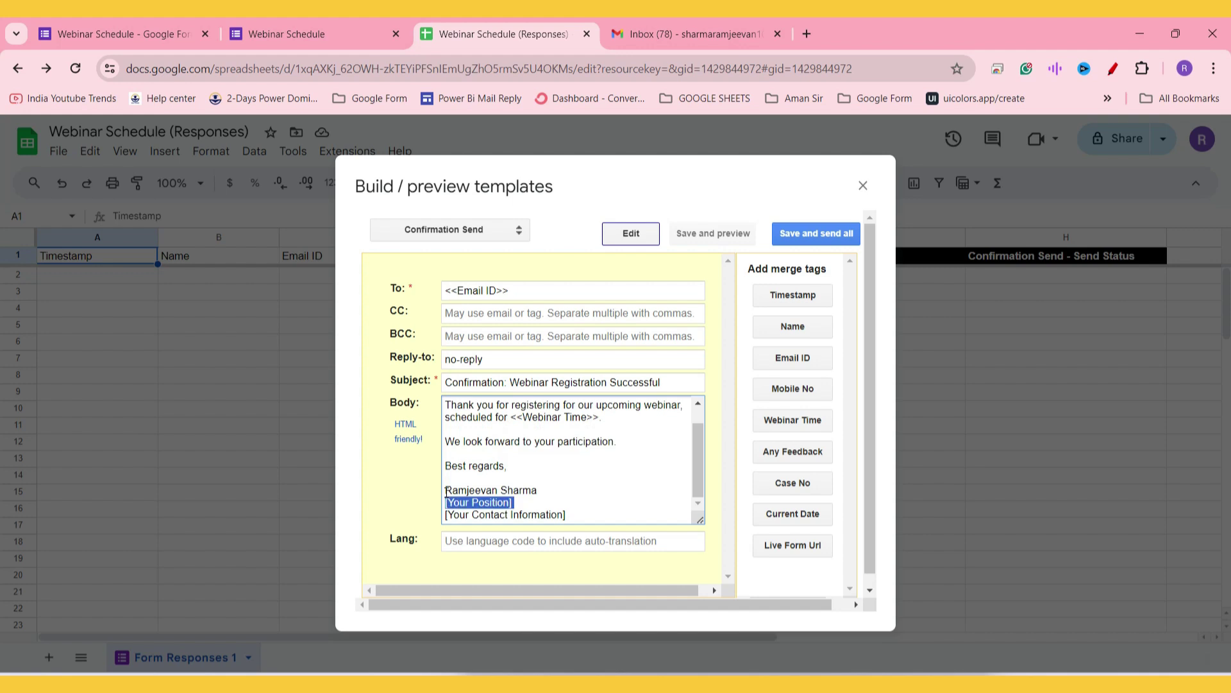
pyautogui.write('Trainer')
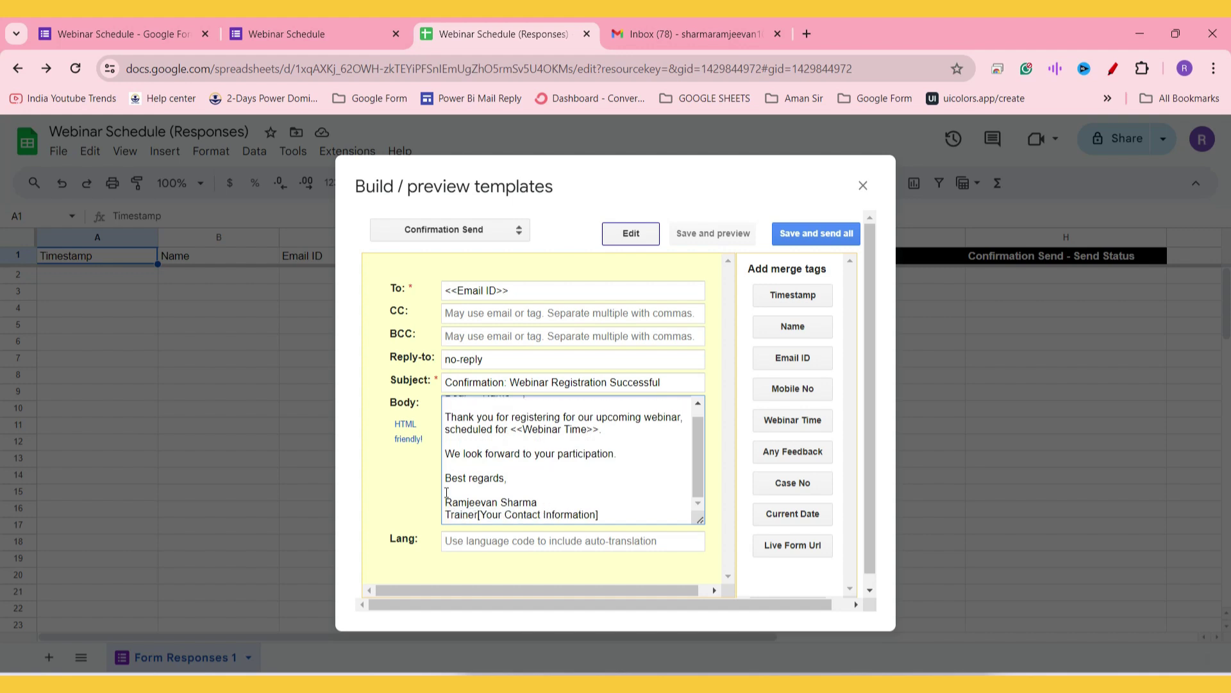
pyautogui.write(', Google Form Expert')
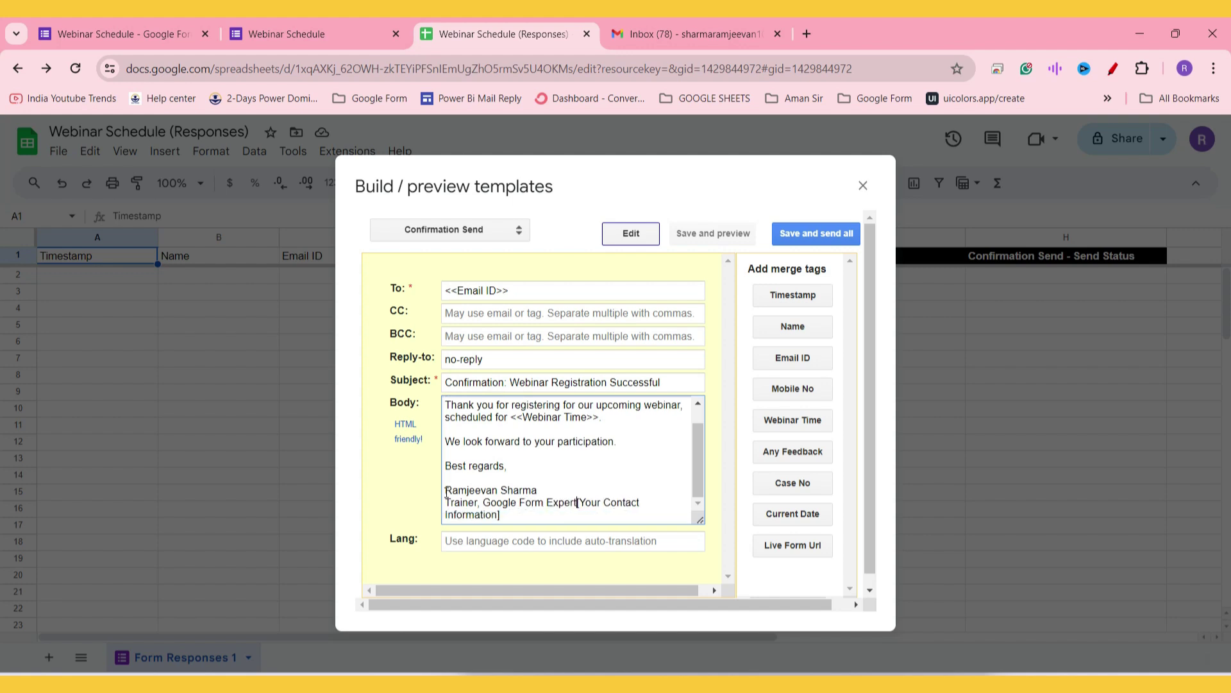
# Step: Replace the contact placeholder with the sender's e-mail address, then save and preview
pyautogui.press('Return')
pyautogui.hotkey('shift', 'End')
pyautogui.press('BackSpace')
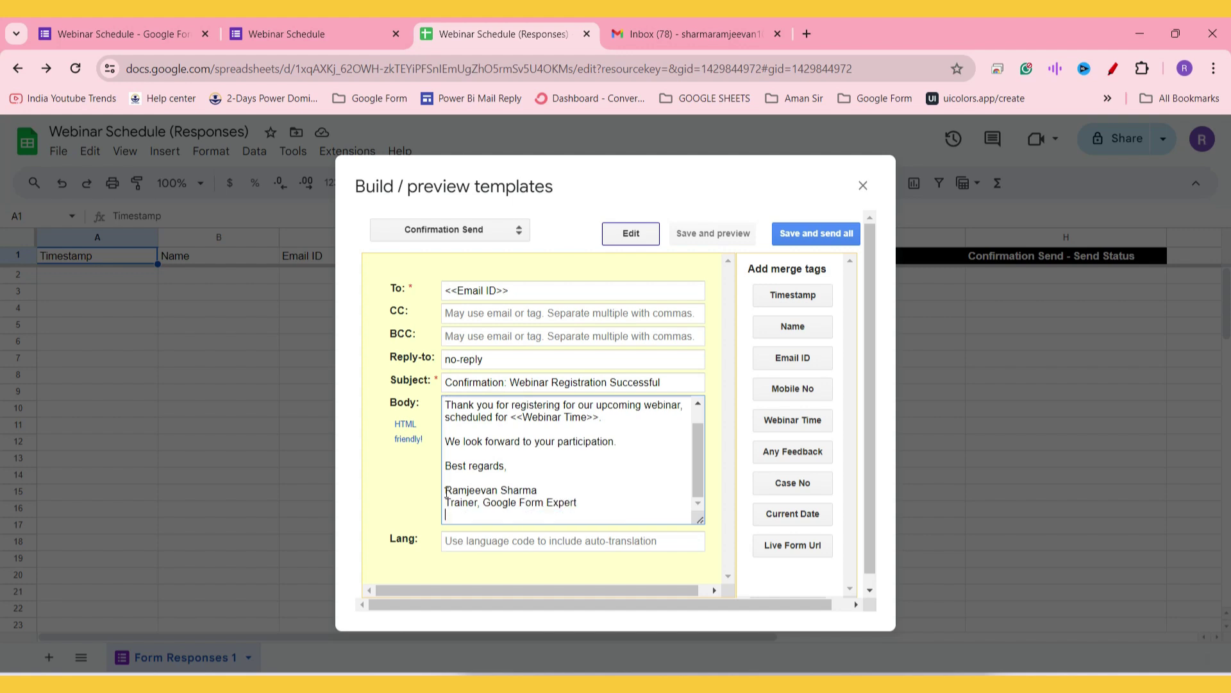
pyautogui.click(443, 479)
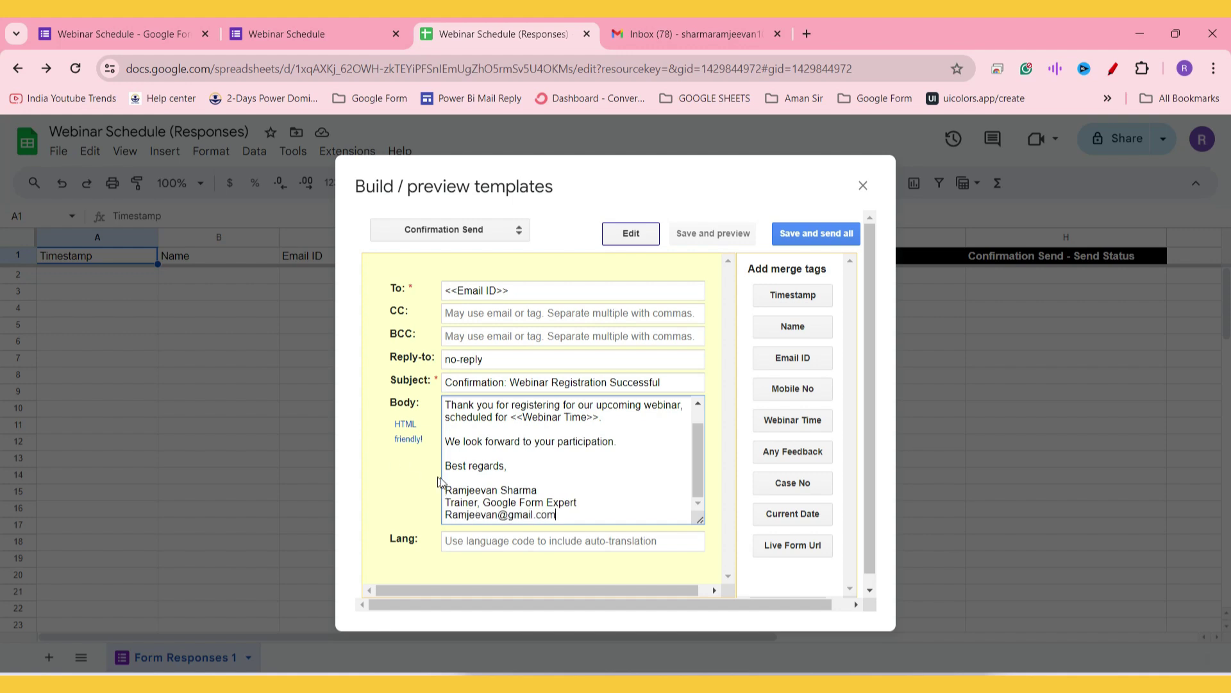
pyautogui.scroll(1, 485, 477)
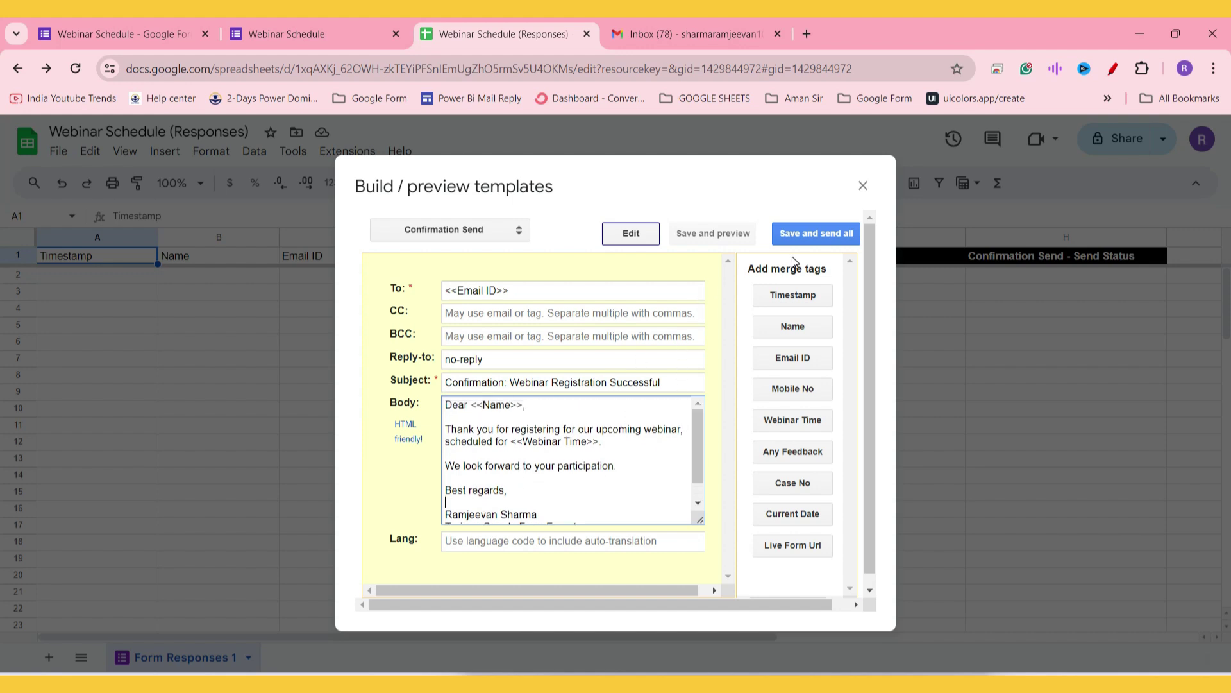
pyautogui.click(730, 235)
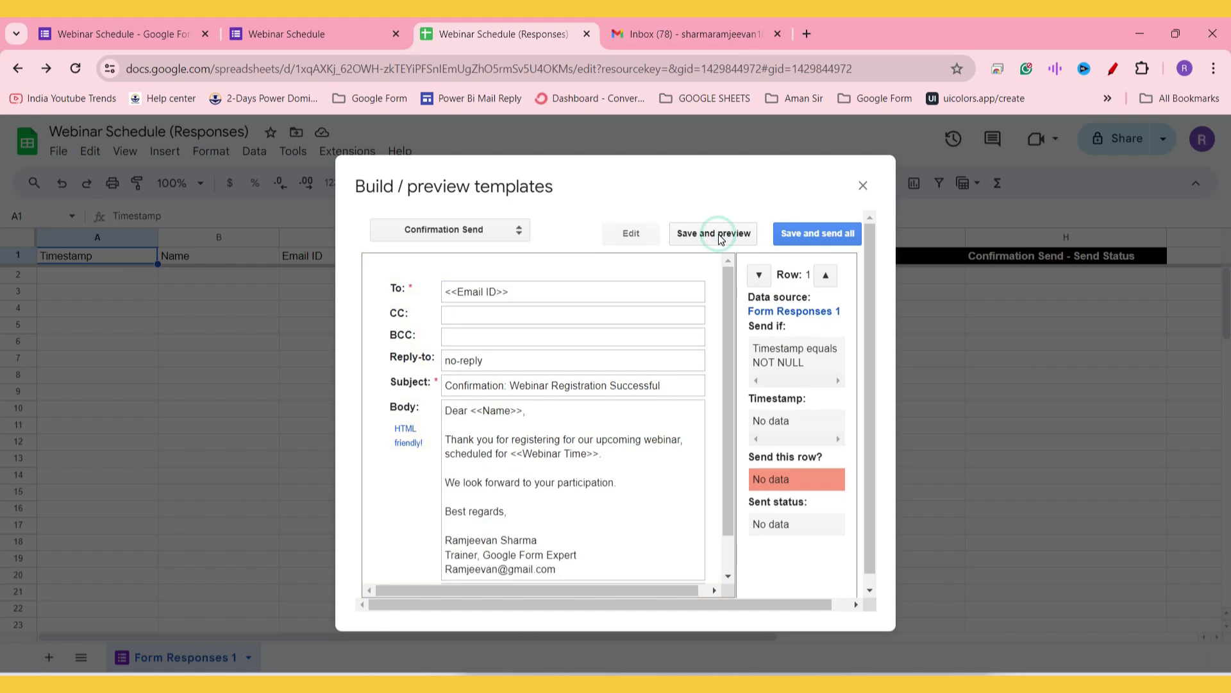
# Step: Preview Save and send all, confirming 0 emails to send against a daily quota of 100
pyautogui.scroll(-1, 583, 378)
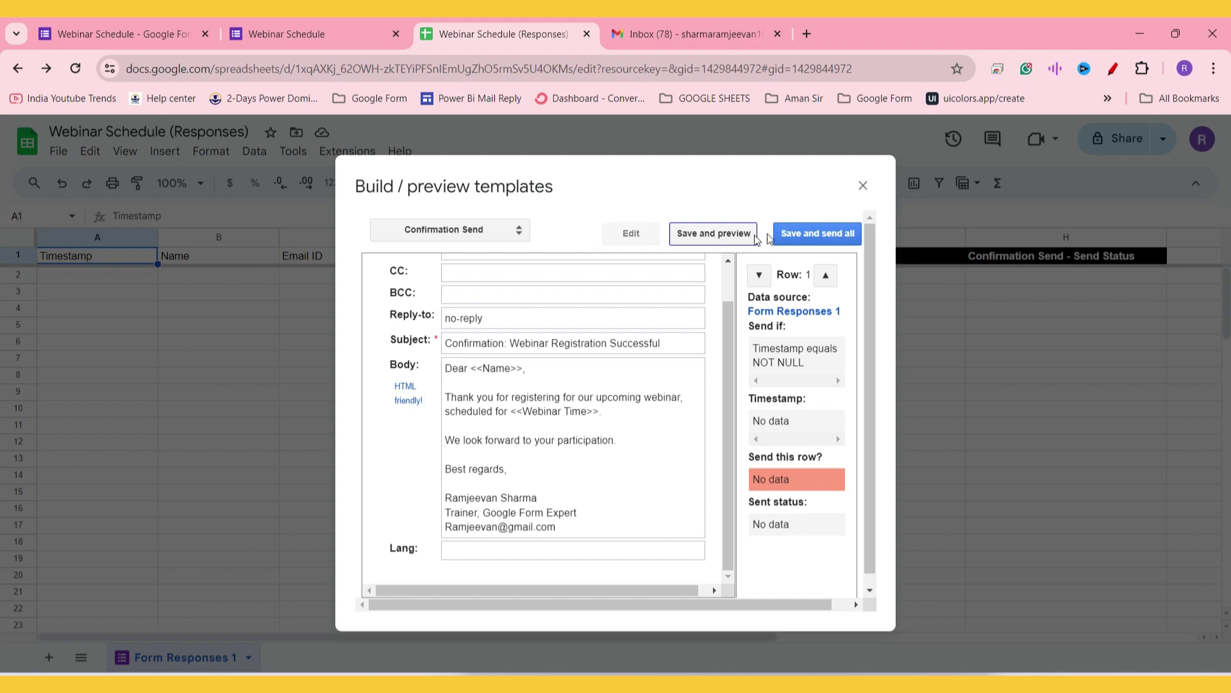
pyautogui.click(832, 236)
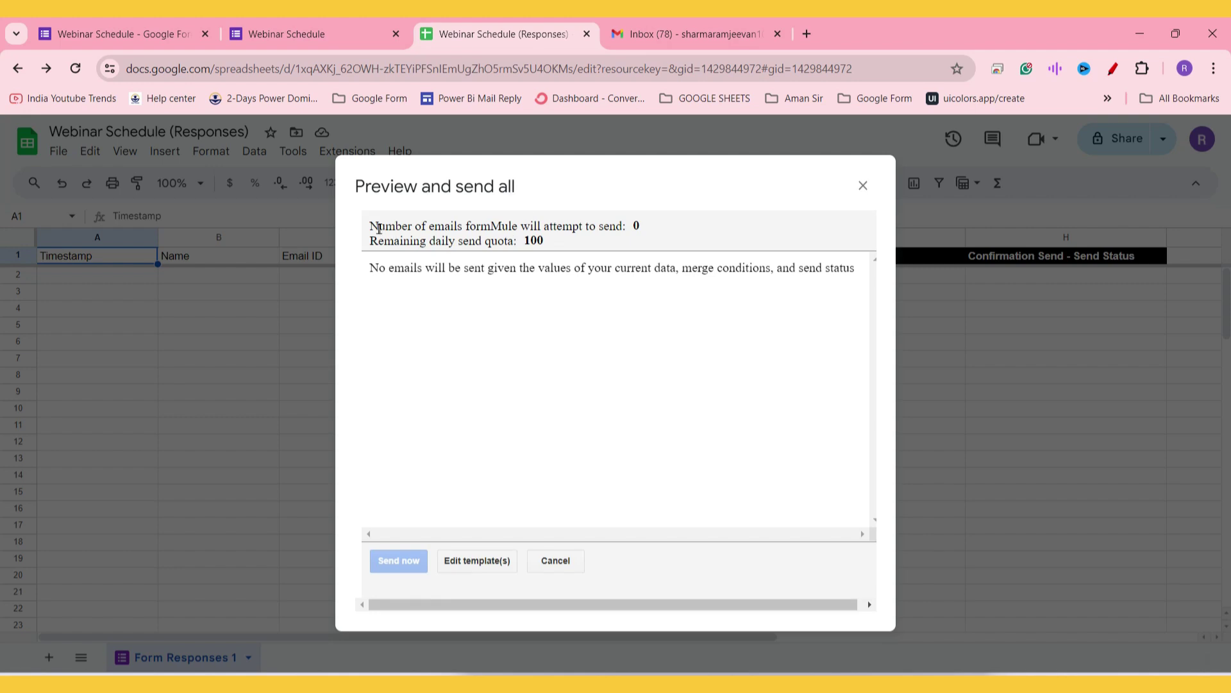
pyautogui.moveTo(379, 228); pyautogui.dragTo(577, 253)
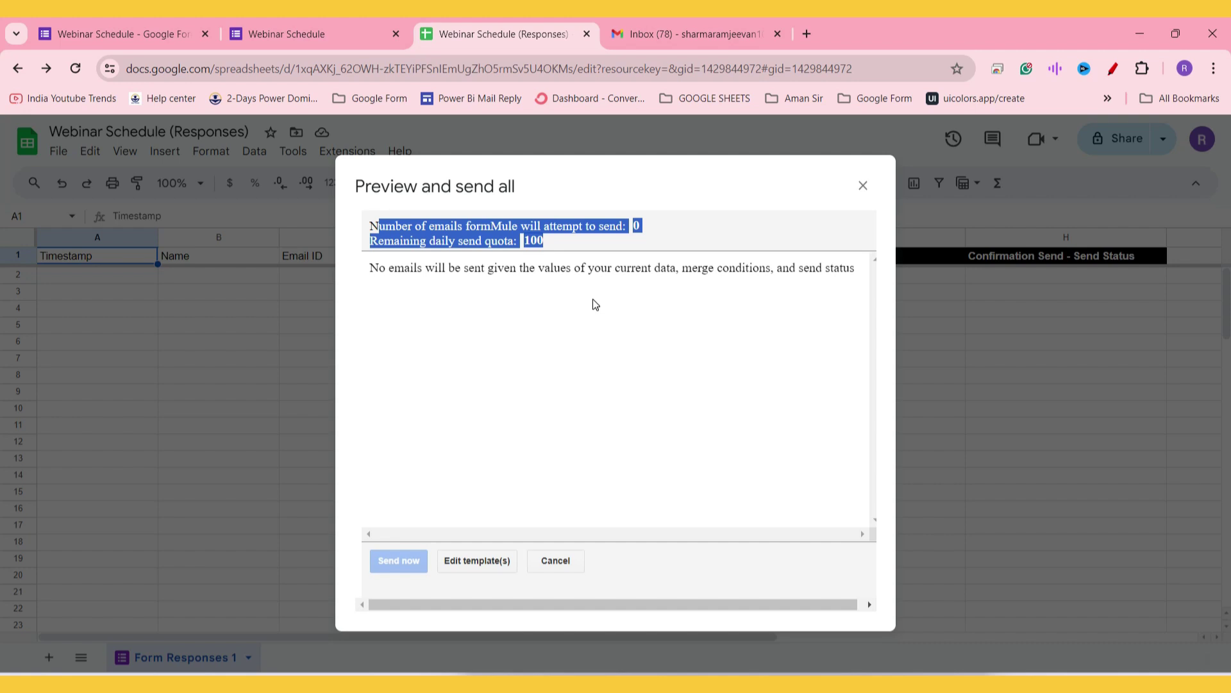
pyautogui.click(862, 185)
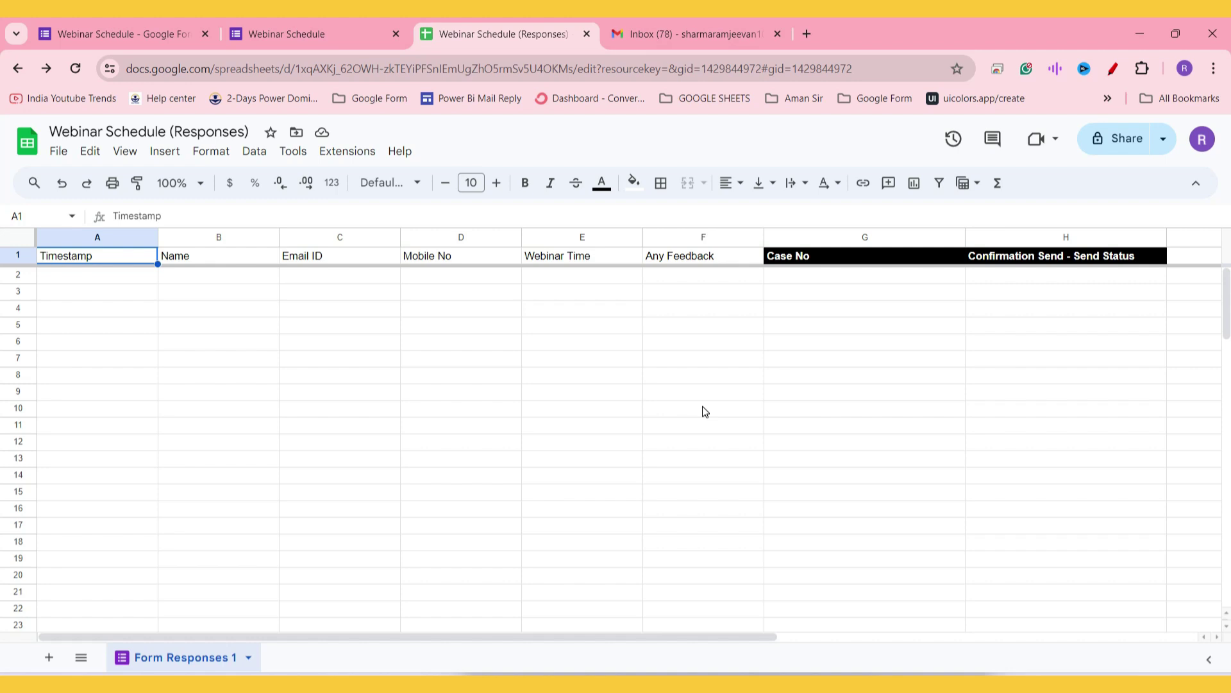
# Step: Check the empty Case No and Send Status cells in row 2, then return to the form
pyautogui.click(834, 276)
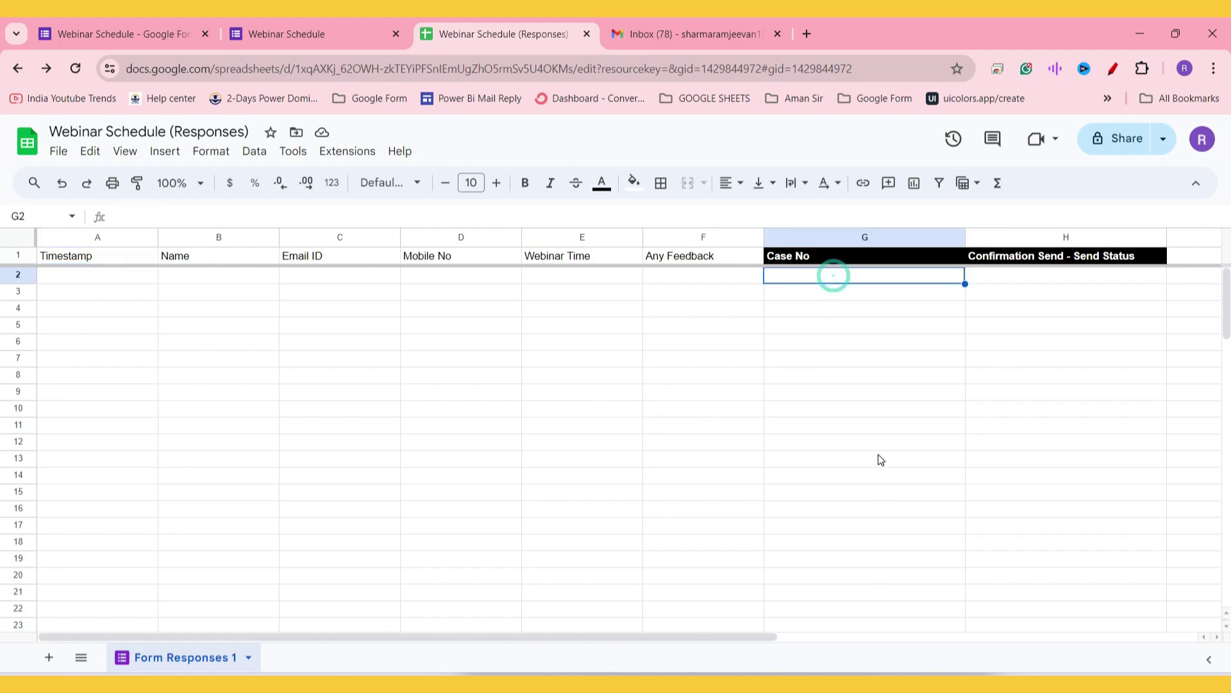
pyautogui.click(1056, 275)
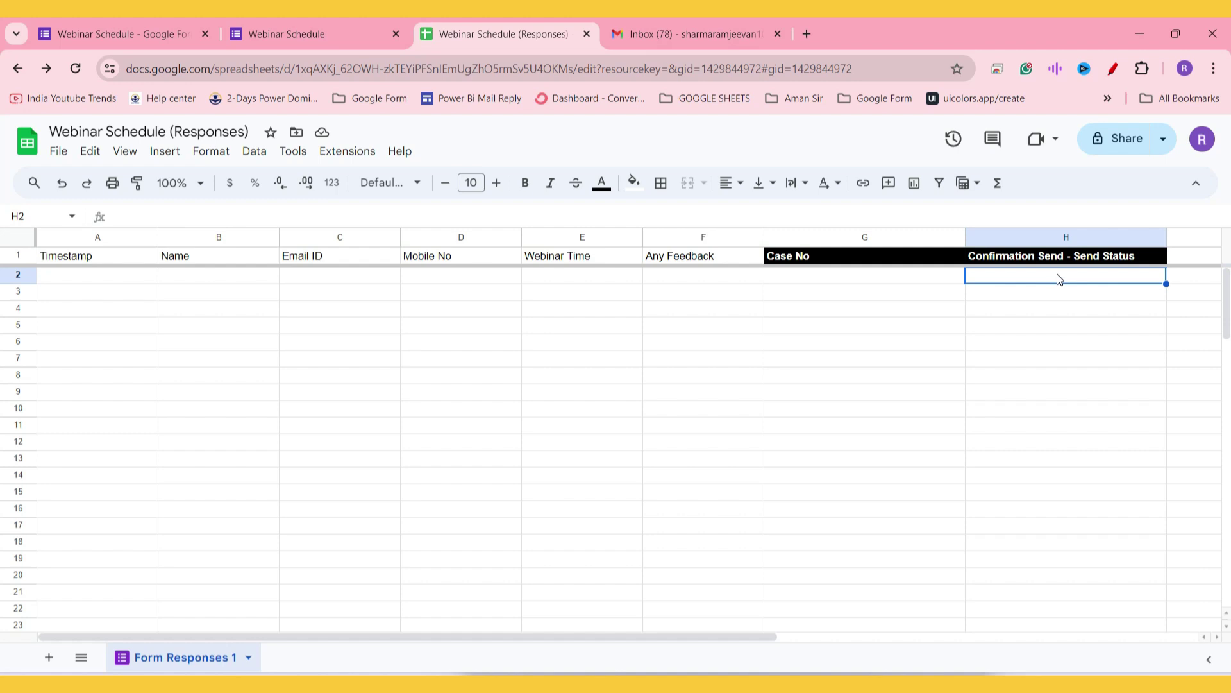
pyautogui.click(313, 20)
pyautogui.scroll(6, 654, 410)
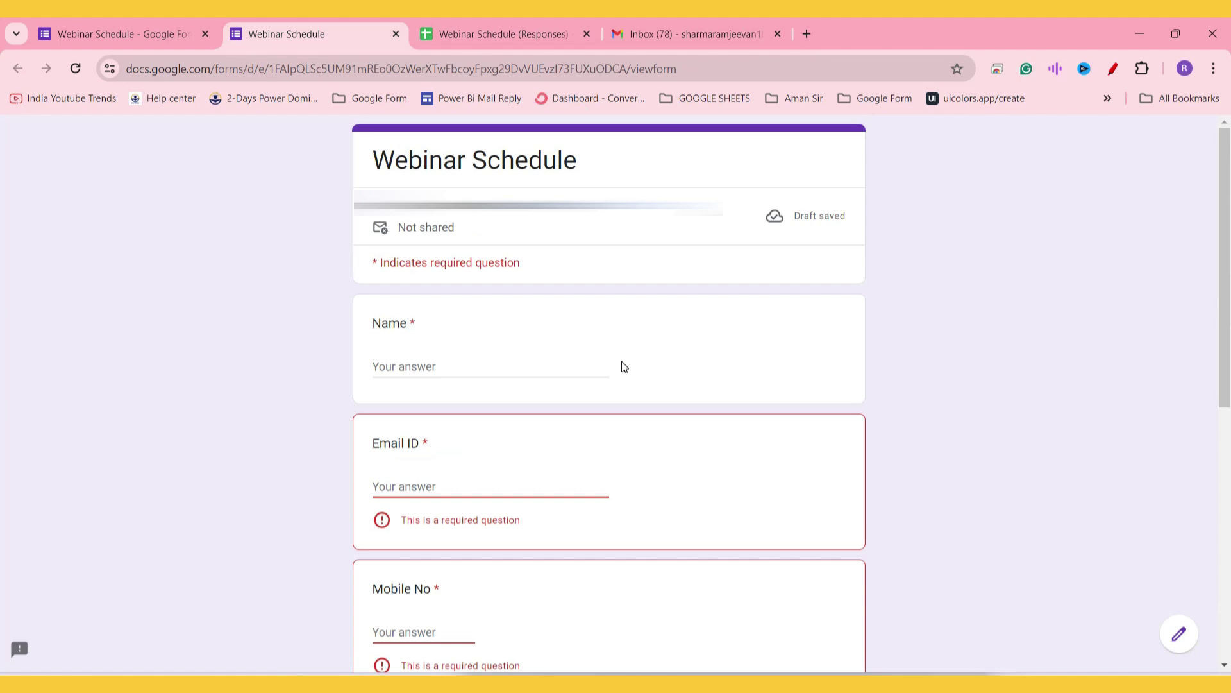
# Step: Reload the registration form and enter the registrant's name and contact number
pyautogui.click(692, 63)
pyautogui.press('Return')
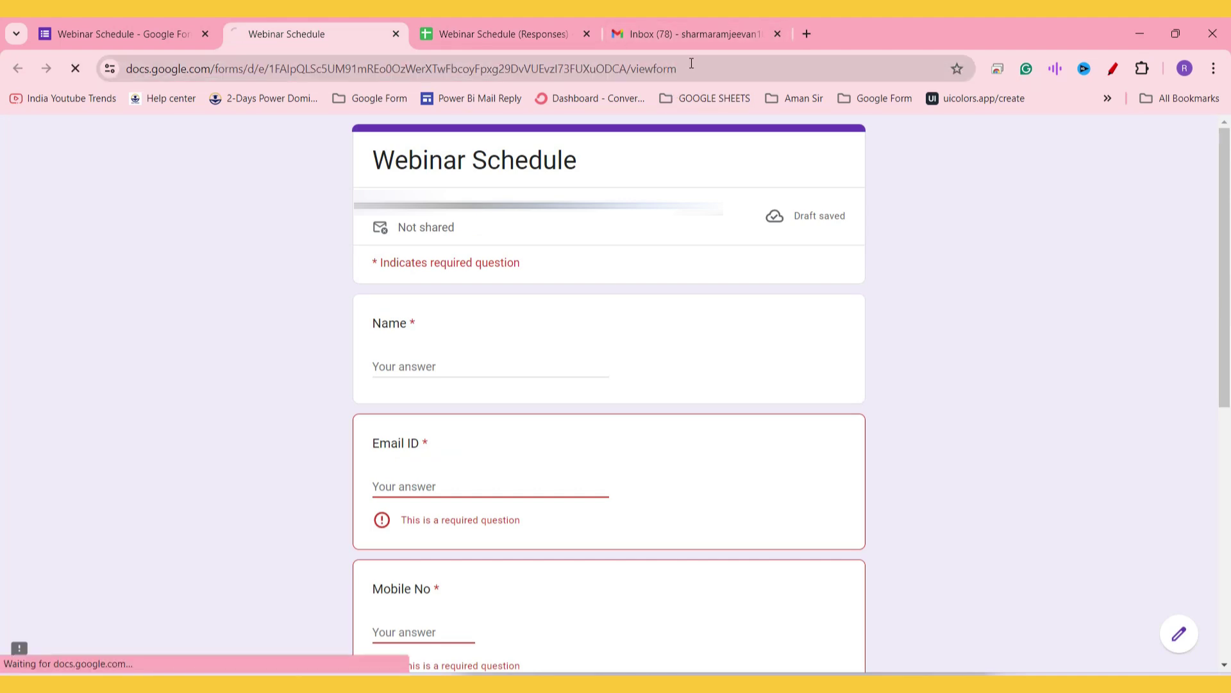
pyautogui.click(444, 365)
pyautogui.write('Ra')
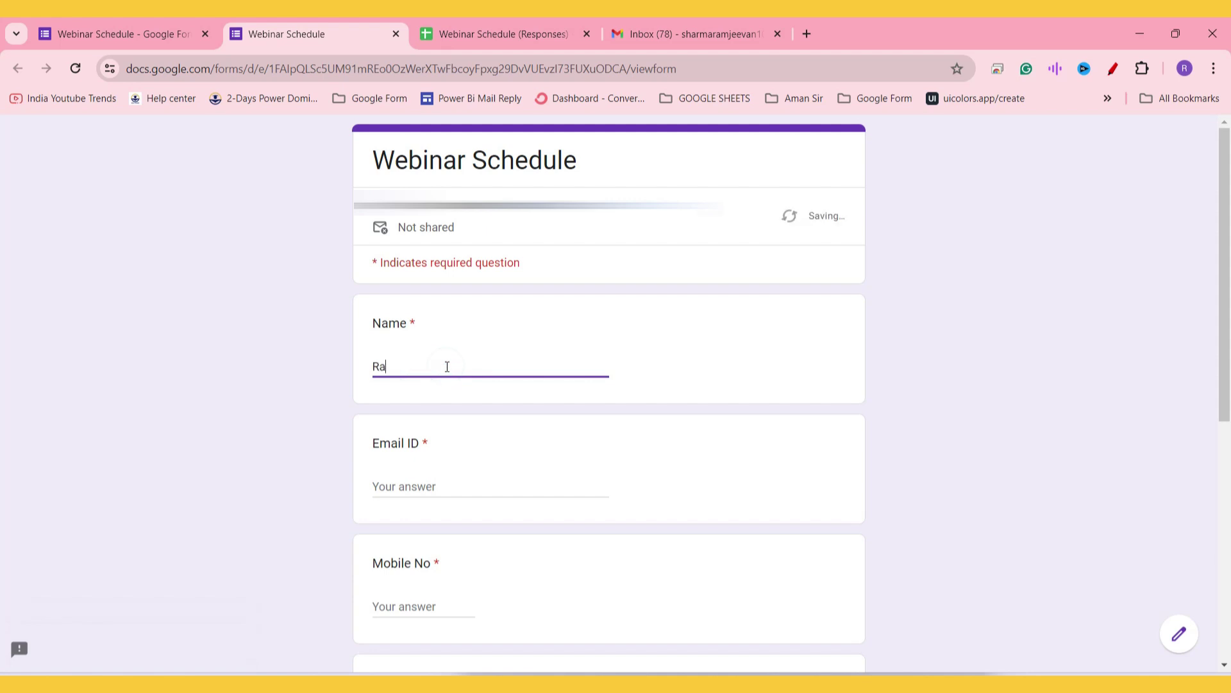
pyautogui.write('mjeevan Sharma')
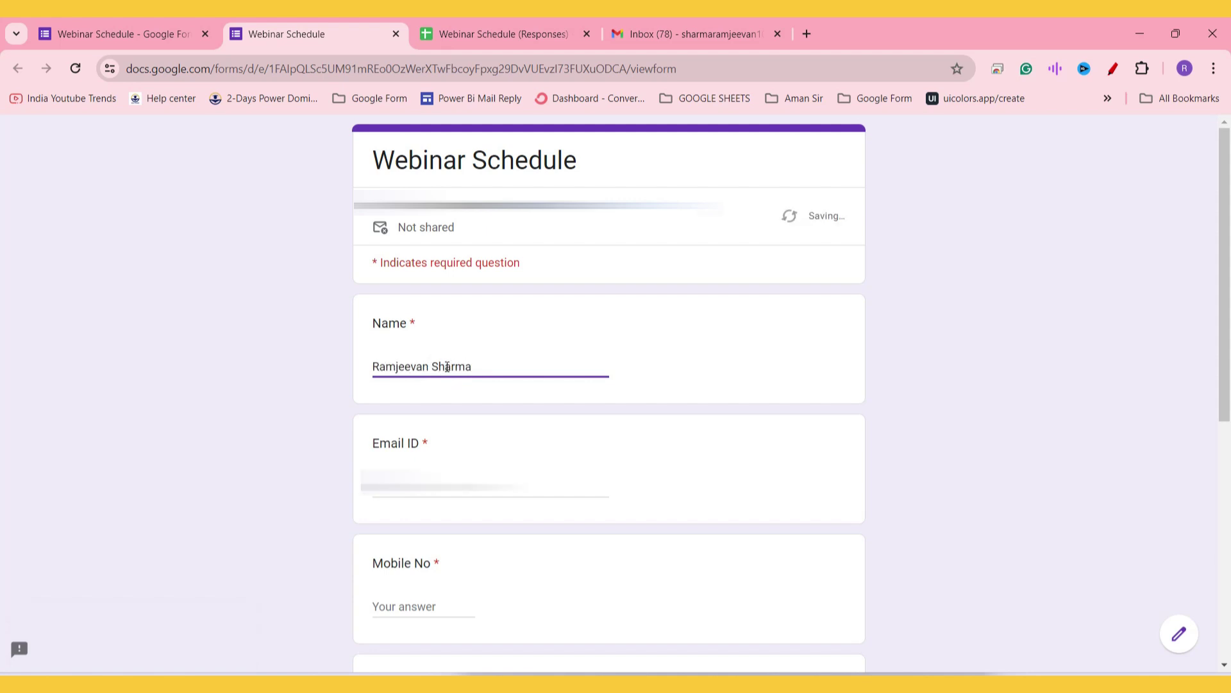
pyautogui.press('Tab')
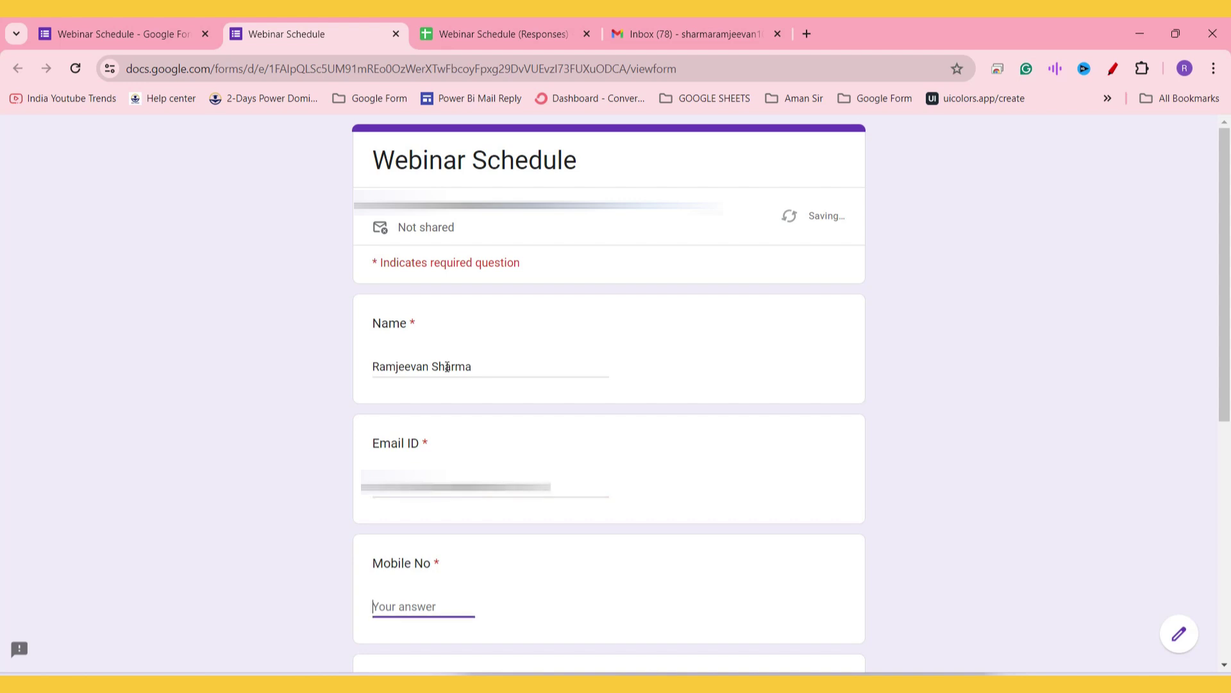
pyautogui.write('123456789')
# Step: Choose the Friday, 14 June 2024 - 11:00 AM slot and submit the registration
pyautogui.scroll(-3, 541, 320)
pyautogui.scroll(-2, 488, 338)
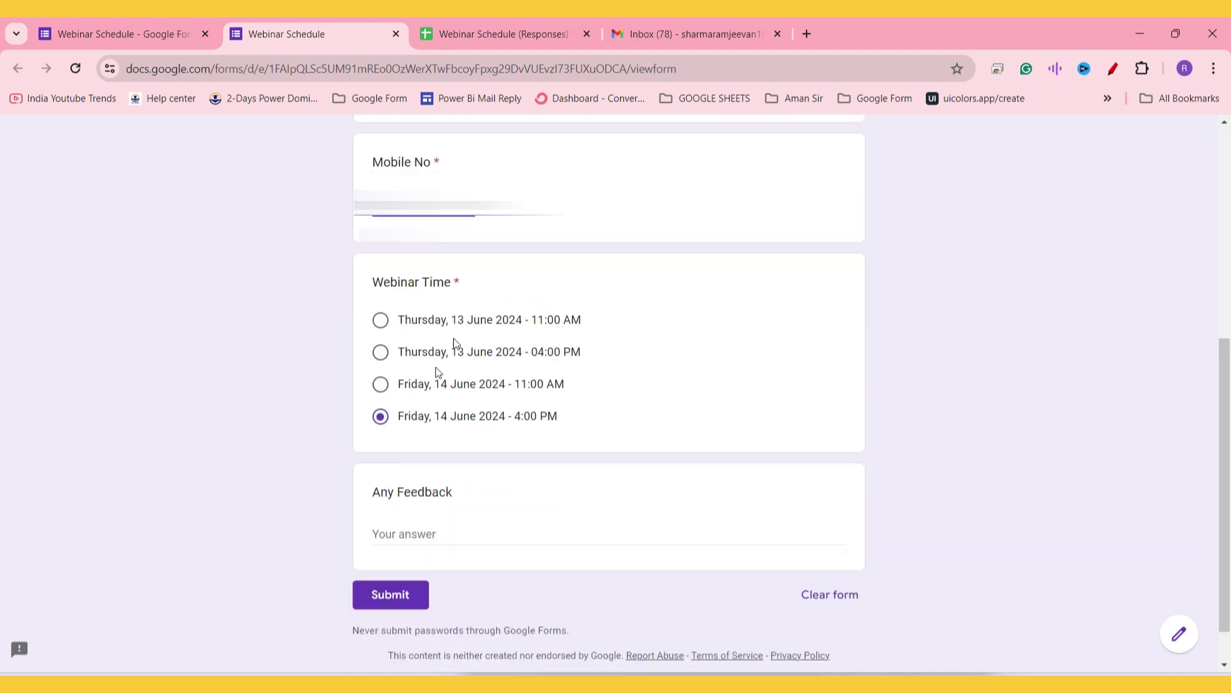
pyautogui.click(385, 383)
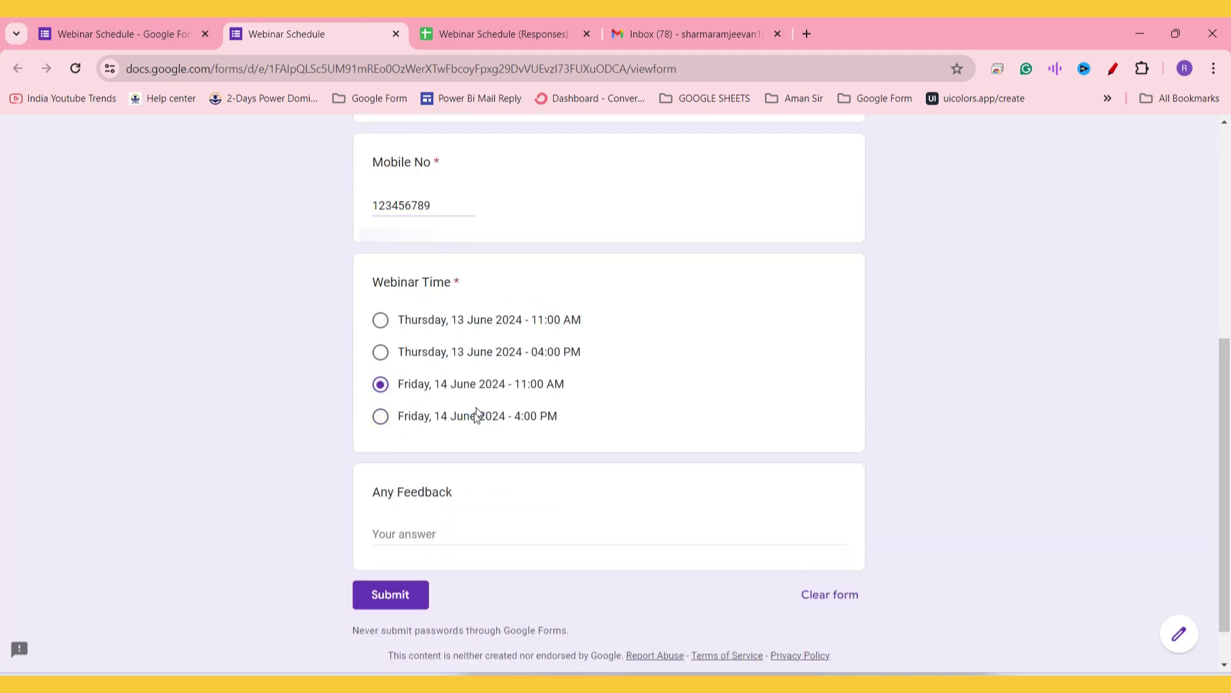
pyautogui.click(396, 594)
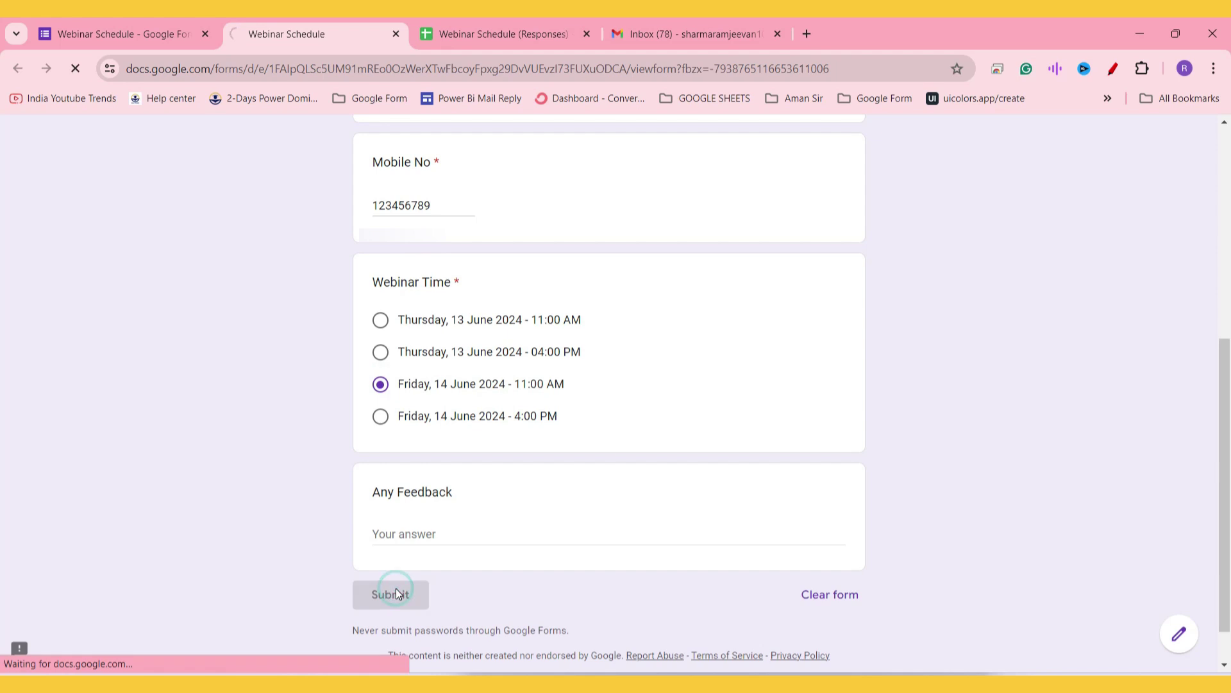
pyautogui.click(462, 26)
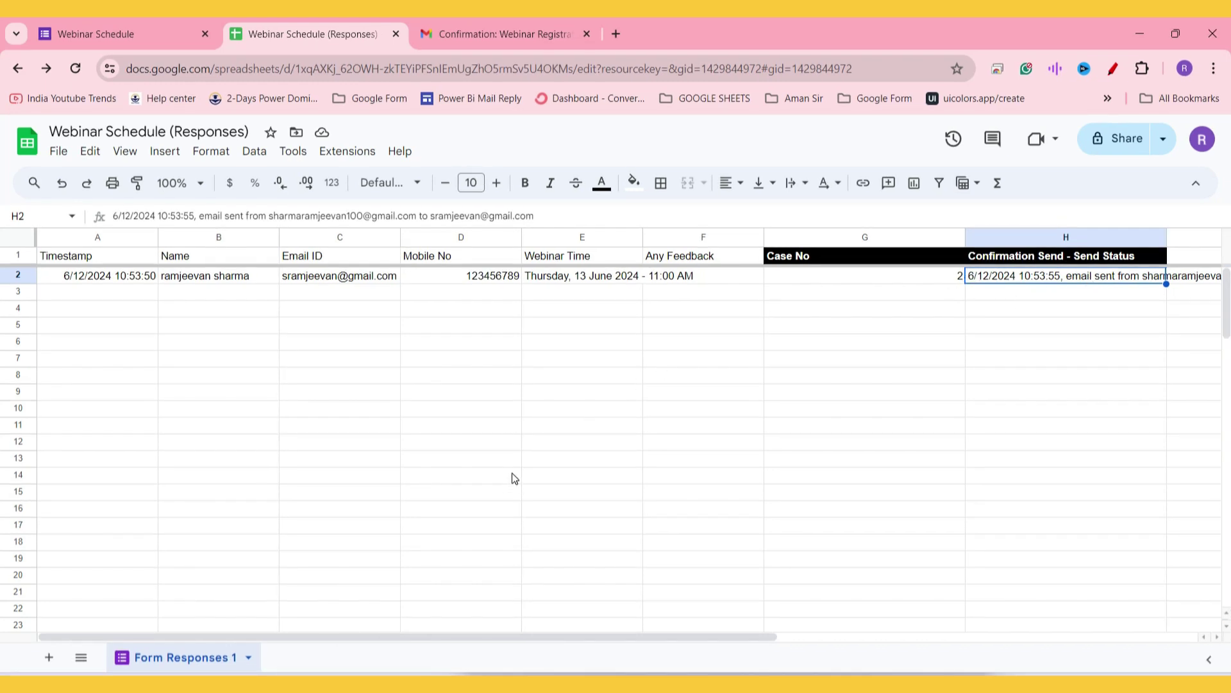
# Step: Check row 2's 'email sent' status, then bring up the Gmail inbox in Edge
pyautogui.moveTo(453, 684)
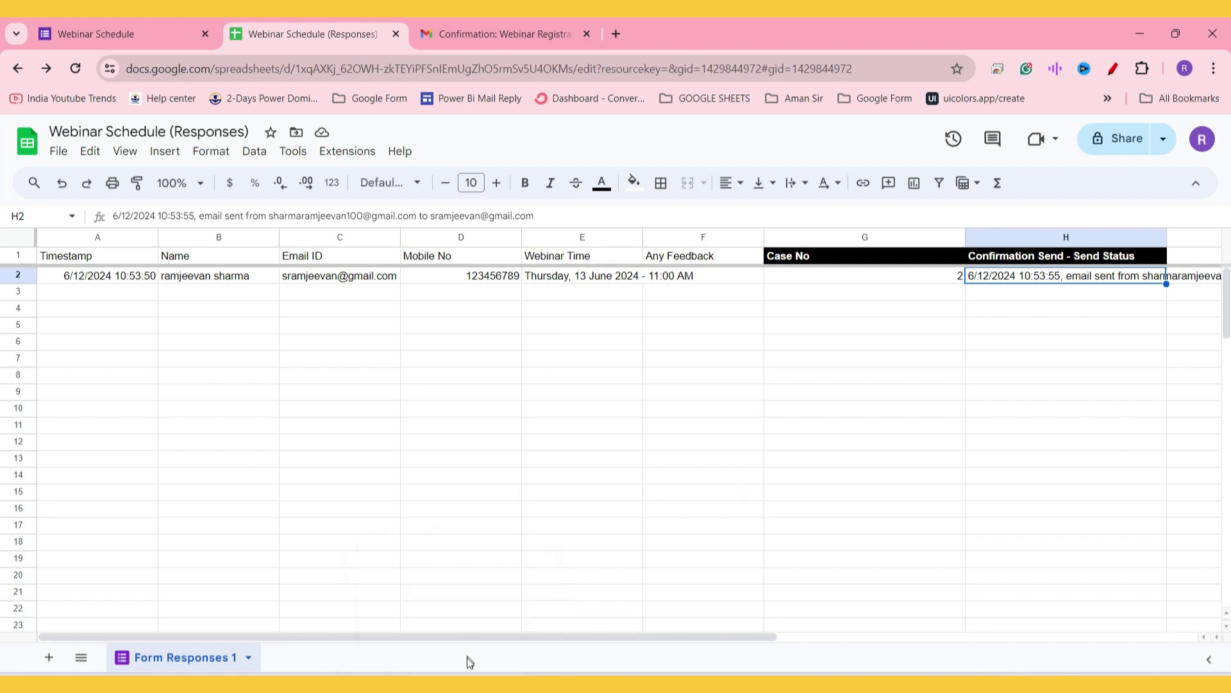
pyautogui.click(452, 684)
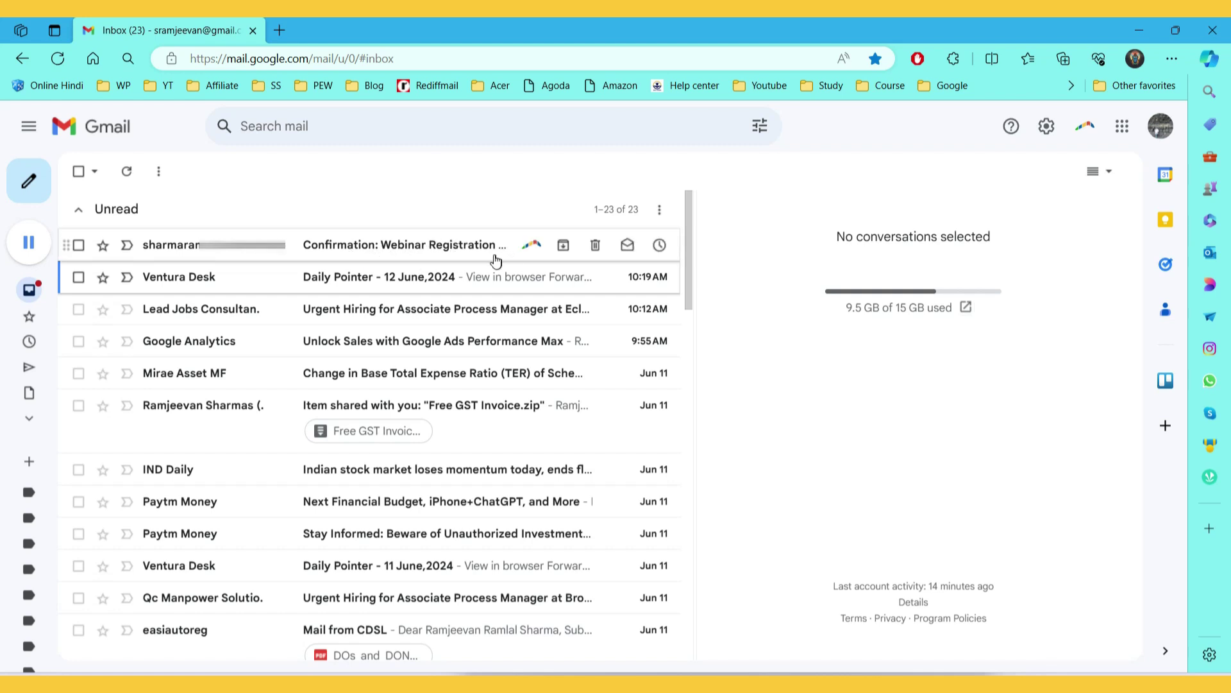
# Step: Open the 'Confirmation: Webinar Registration Successful' email in its own maximized window
pyautogui.click(448, 249)
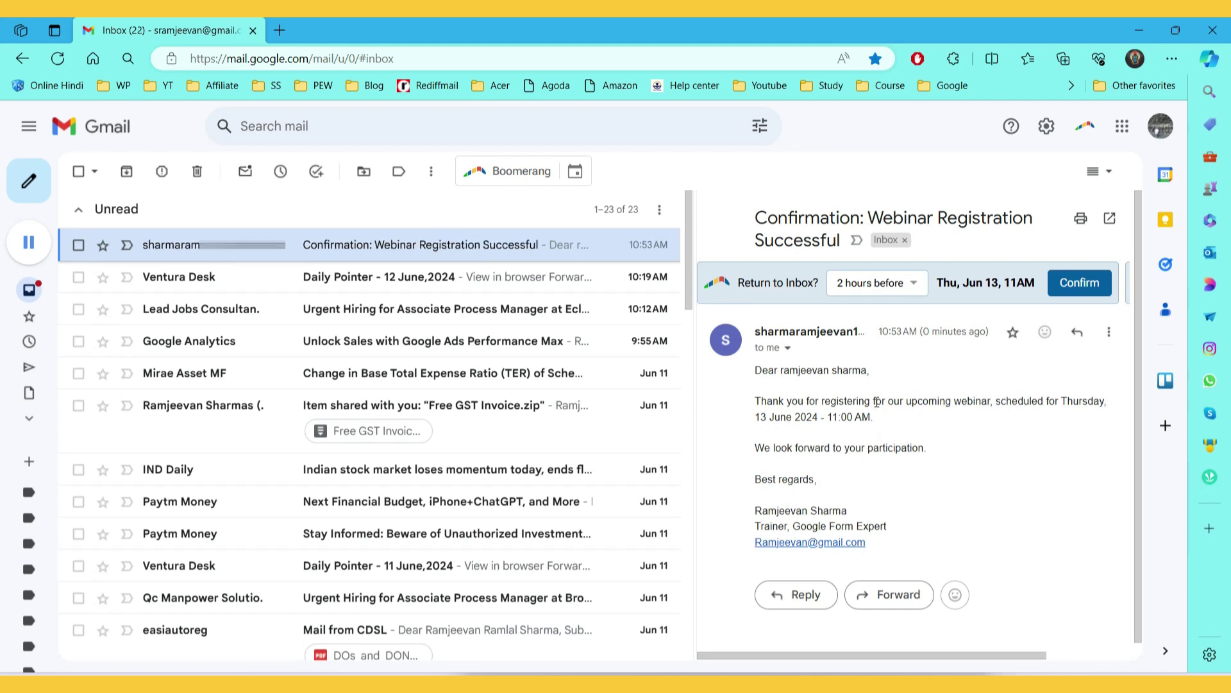
pyautogui.click(1109, 218)
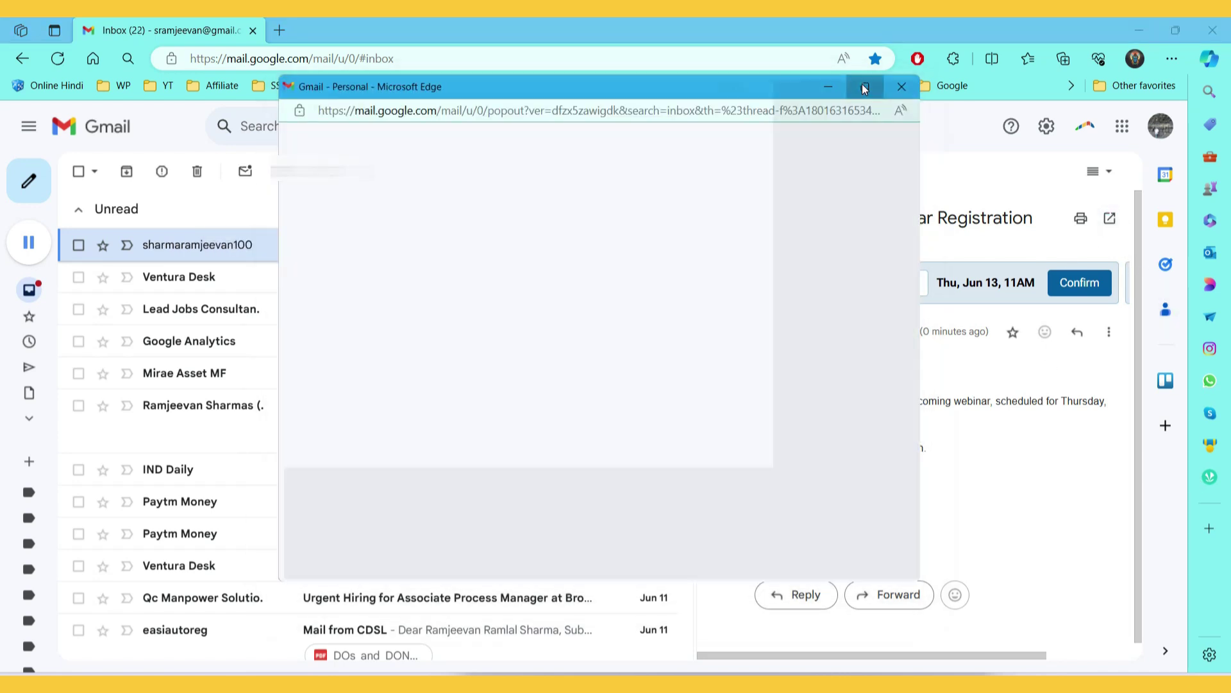
pyautogui.click(864, 87)
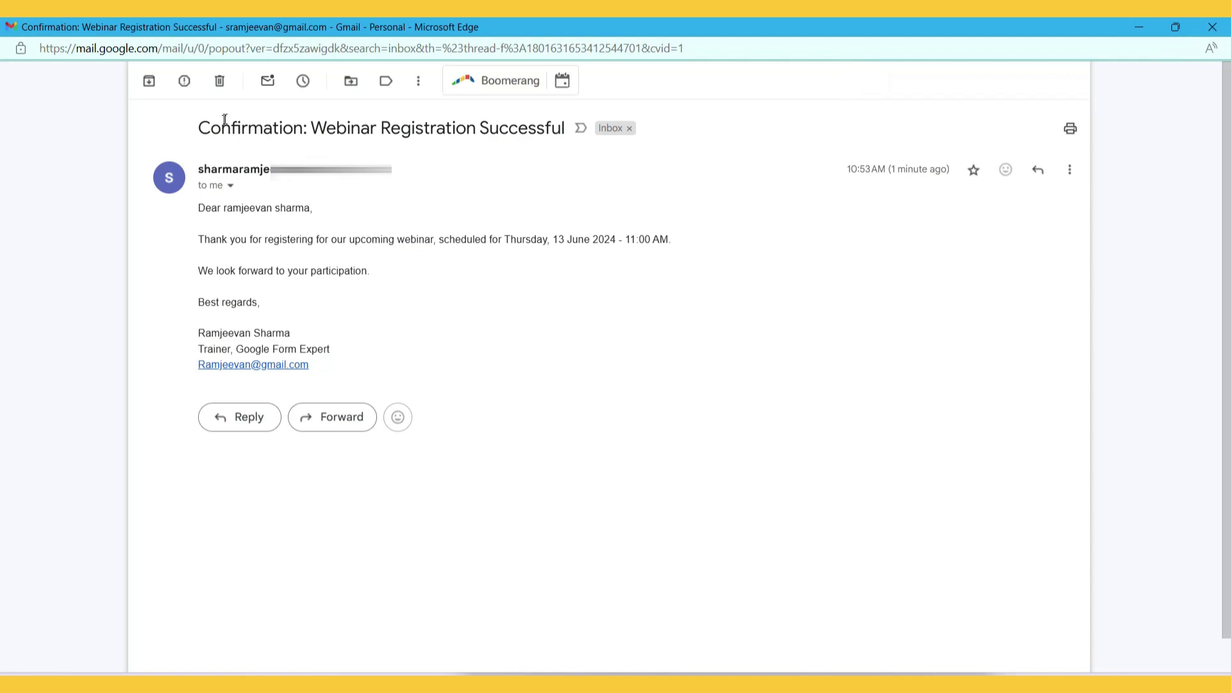
# Step: Review the subject, personalised greeting, scheduled date and time, and signature, then return to Sheets
pyautogui.moveTo(195, 129); pyautogui.dragTo(574, 142)
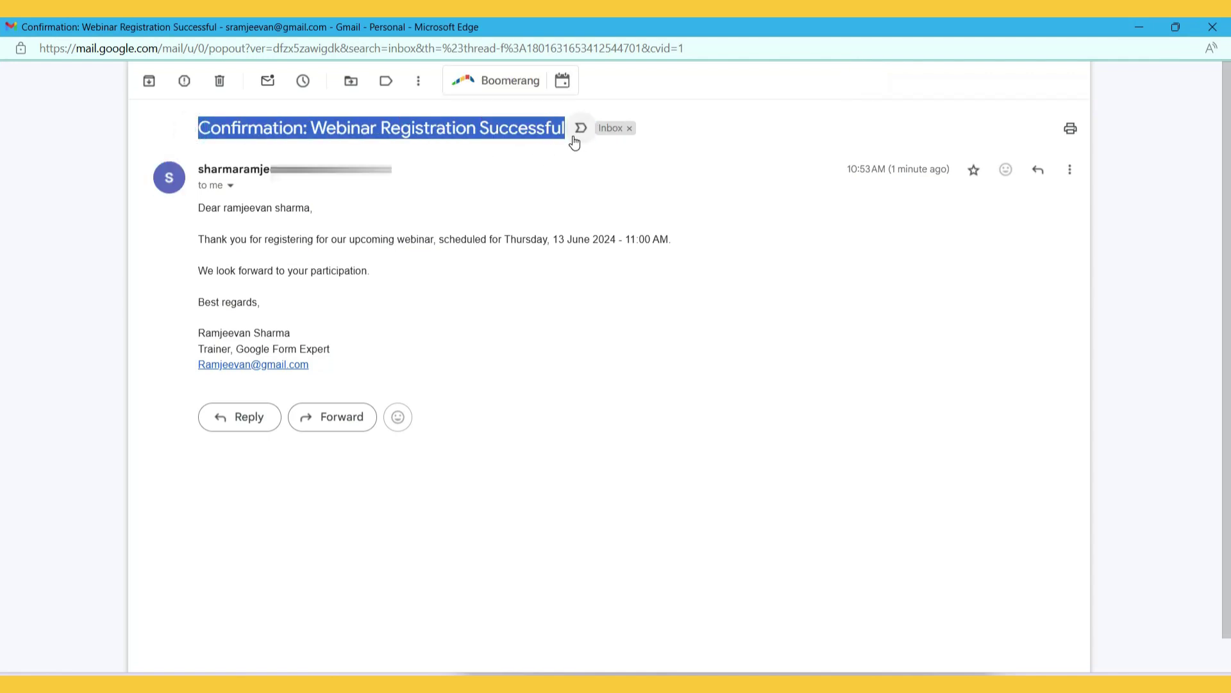
pyautogui.moveTo(198, 207); pyautogui.dragTo(330, 208)
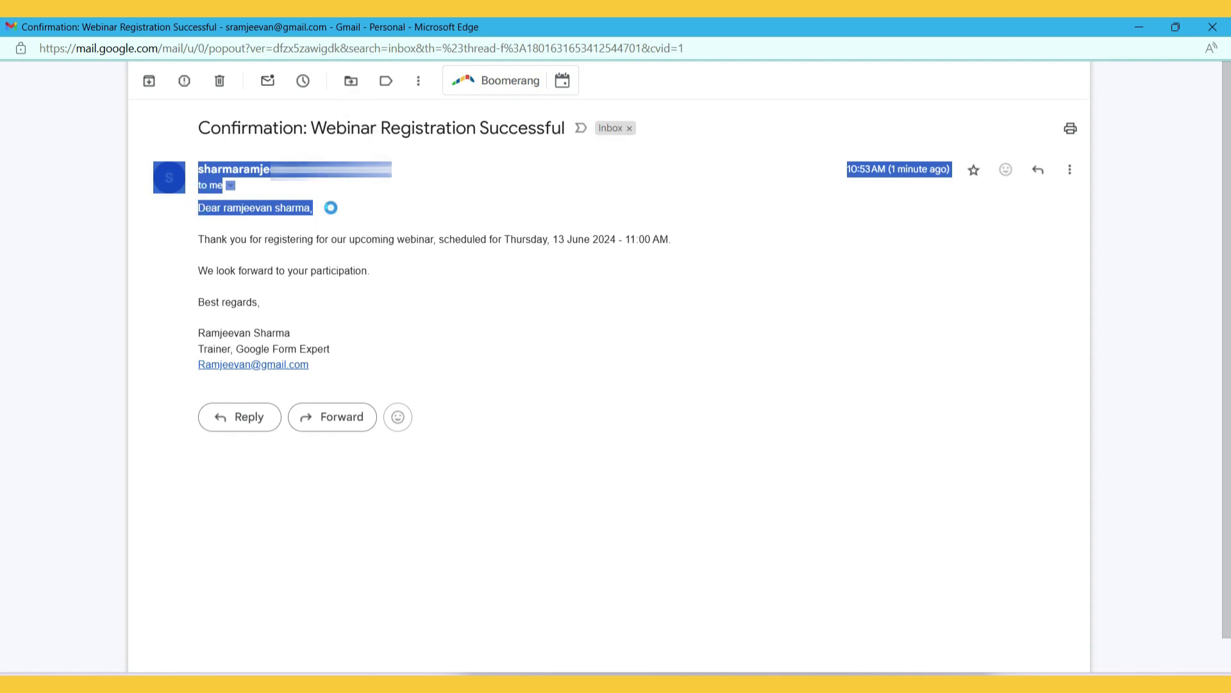
pyautogui.click(357, 210)
pyautogui.moveTo(194, 242); pyautogui.dragTo(470, 237)
pyautogui.click(690, 247)
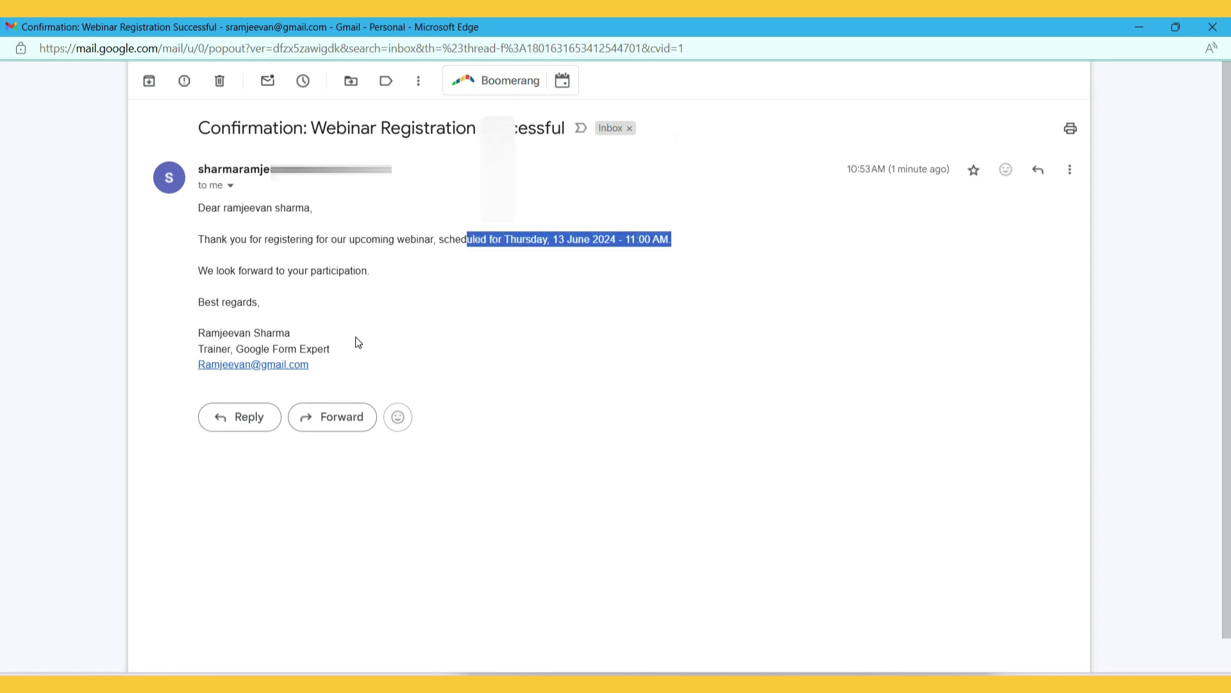
pyautogui.moveTo(196, 271); pyautogui.dragTo(381, 273)
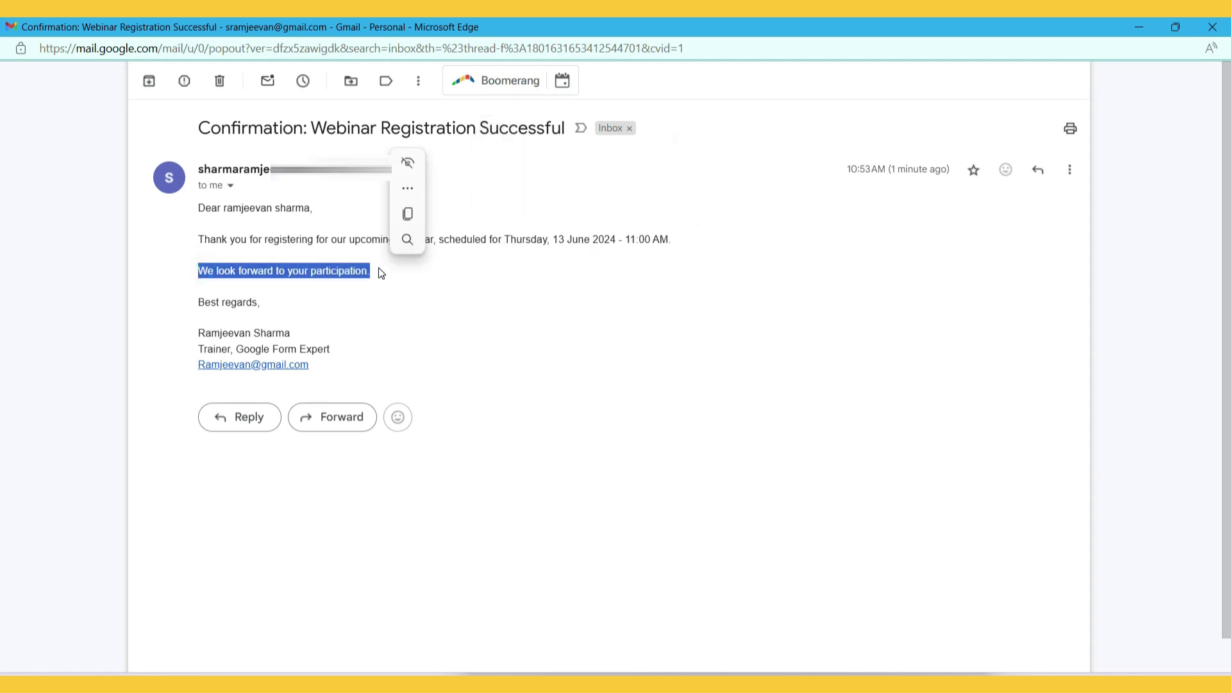
pyautogui.moveTo(190, 331); pyautogui.dragTo(358, 366)
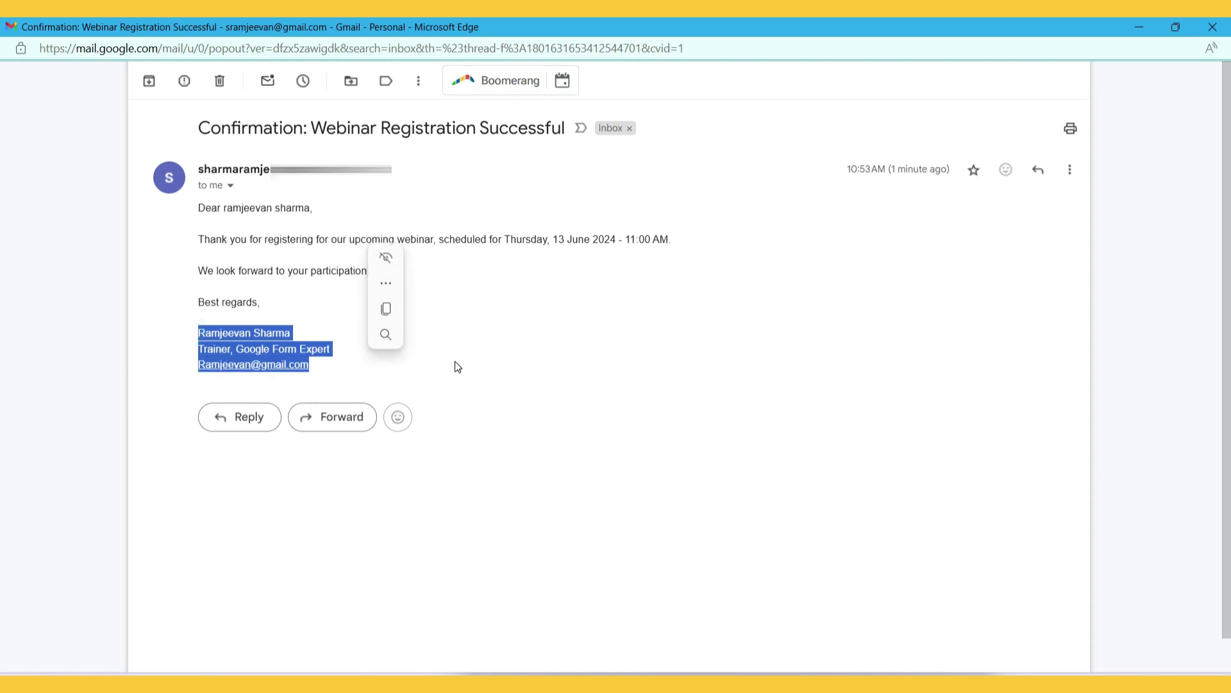
pyautogui.click(1212, 27)
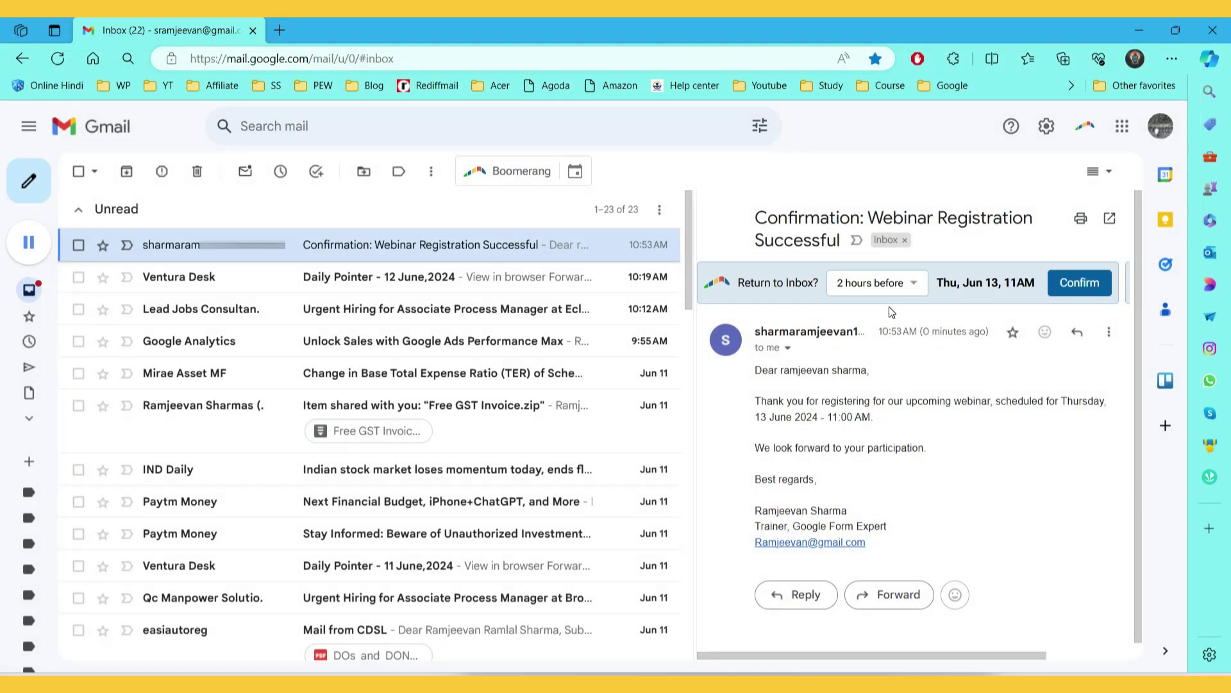
pyautogui.hotkey('alt', 'Tab')
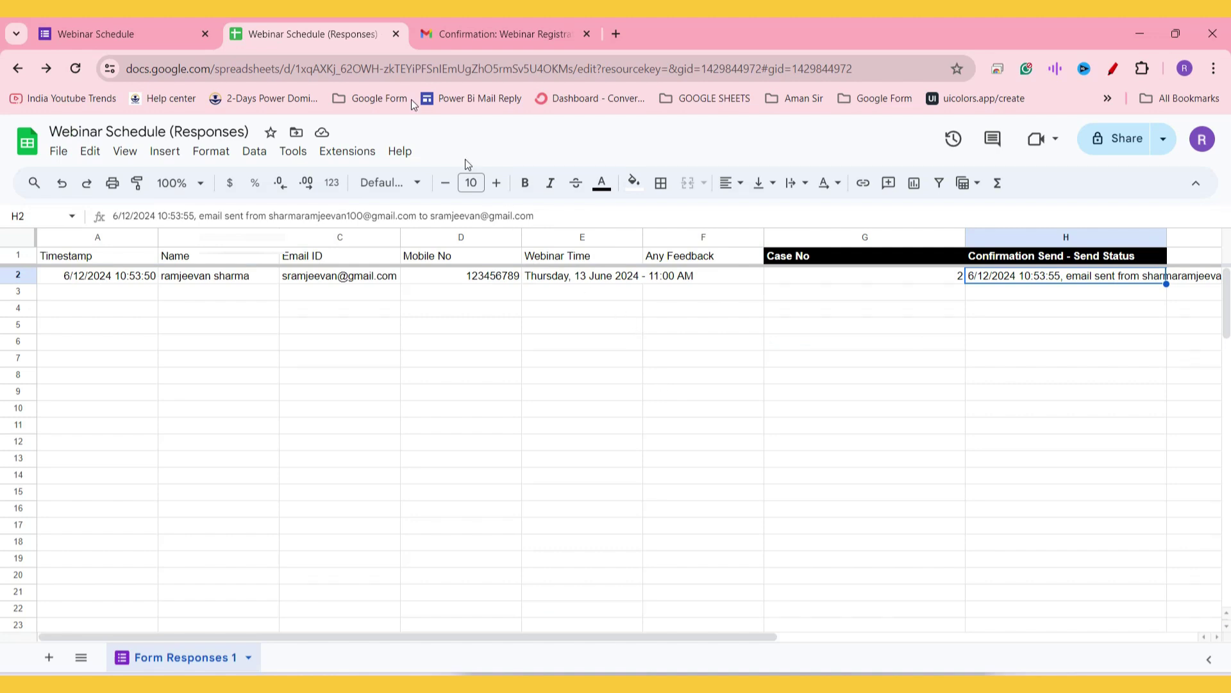
# Step: Start a new form response and enter the name, Outlook e-mail address and mobile number
pyautogui.click(159, 26)
pyautogui.click(487, 249)
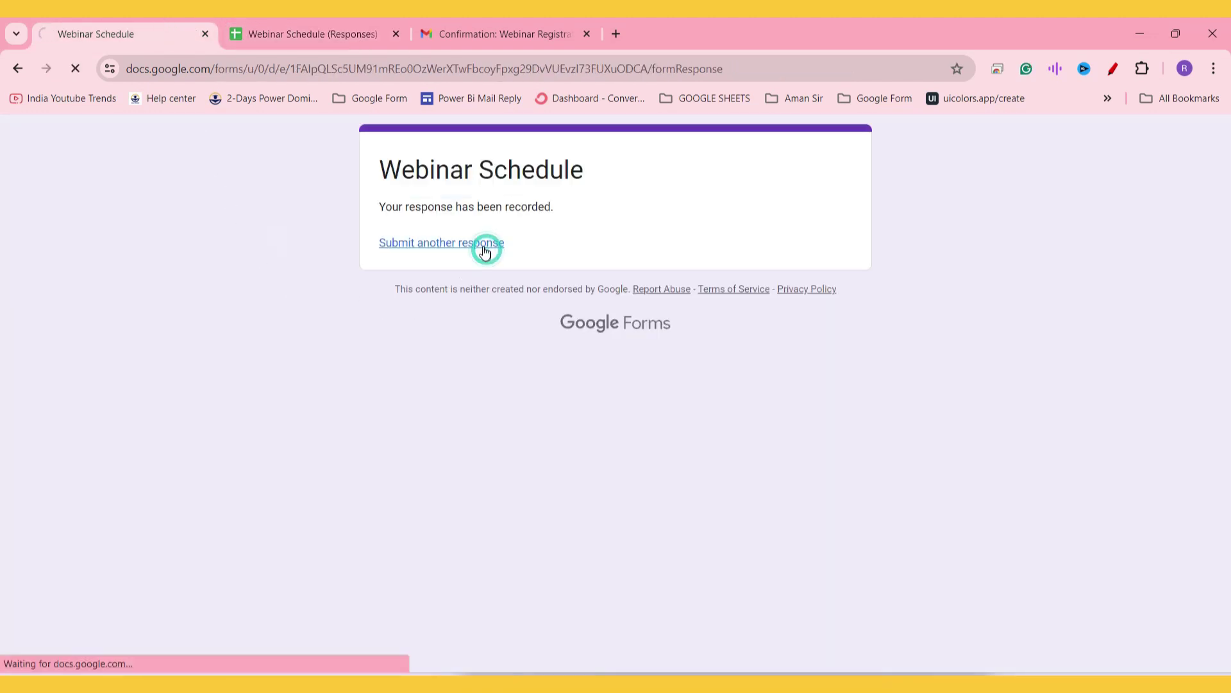
pyautogui.click(425, 367)
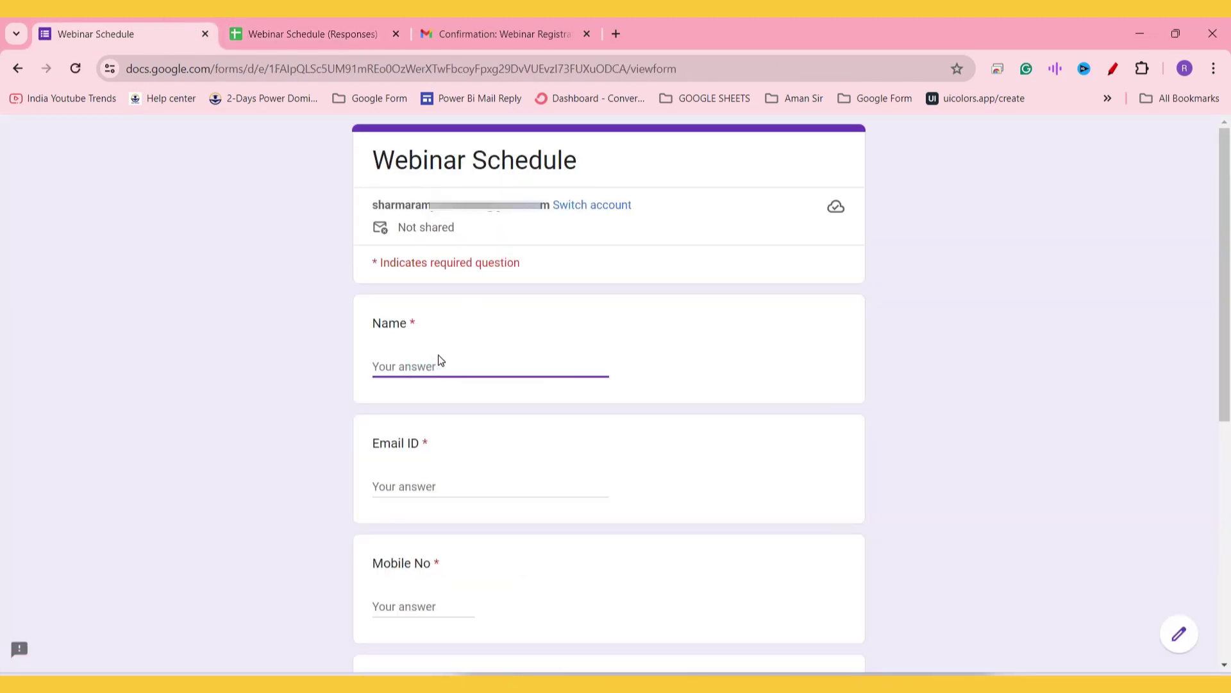
pyautogui.press('Tab')
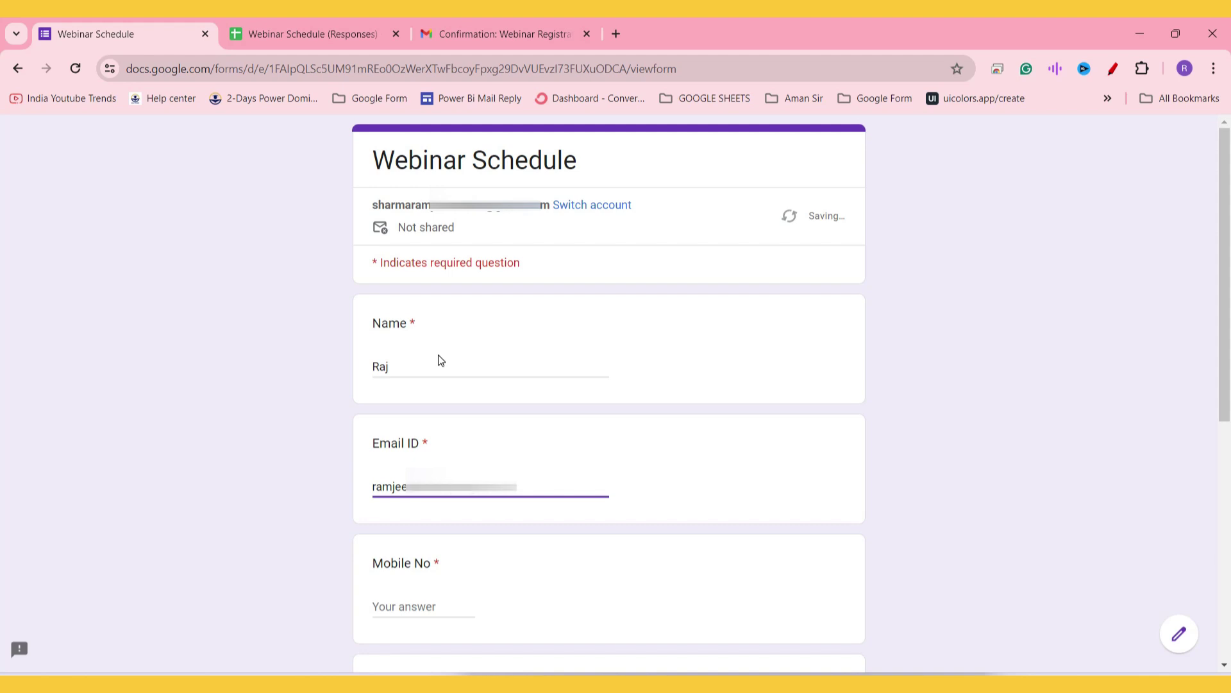
pyautogui.press('Tab')
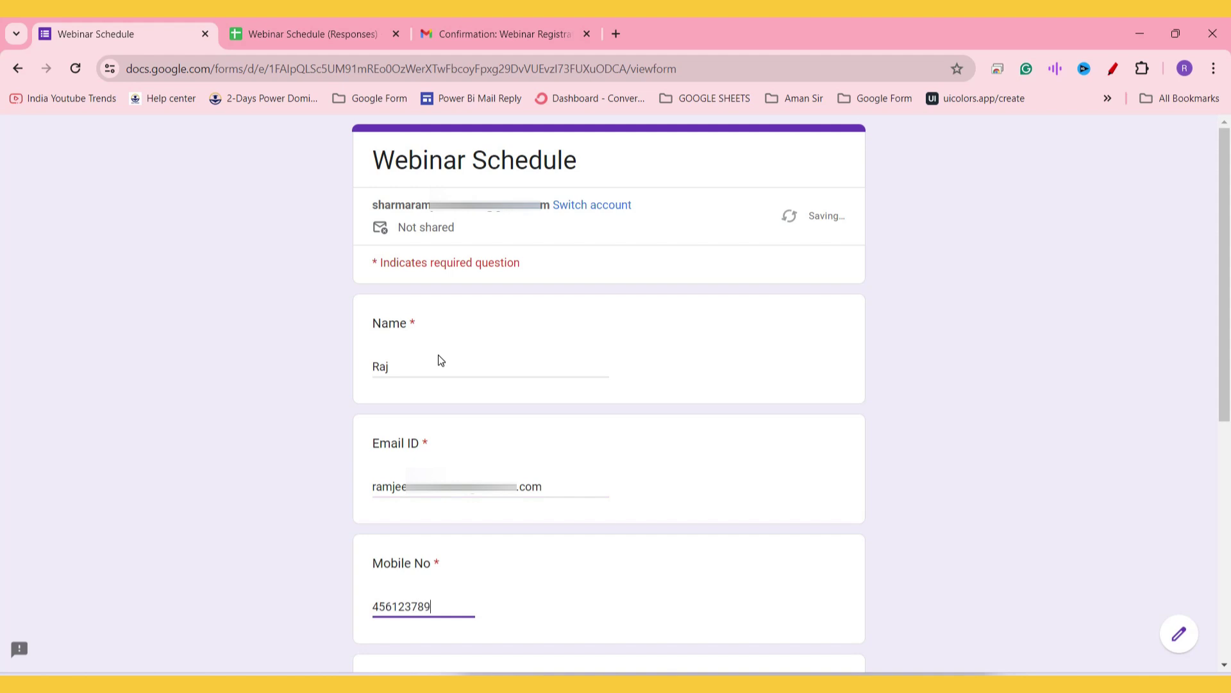
# Step: Choose the Thursday, 13 June 2024 - 04:00 PM slot and submit the registration
pyautogui.scroll(-3, 393, 302)
pyautogui.click(381, 512)
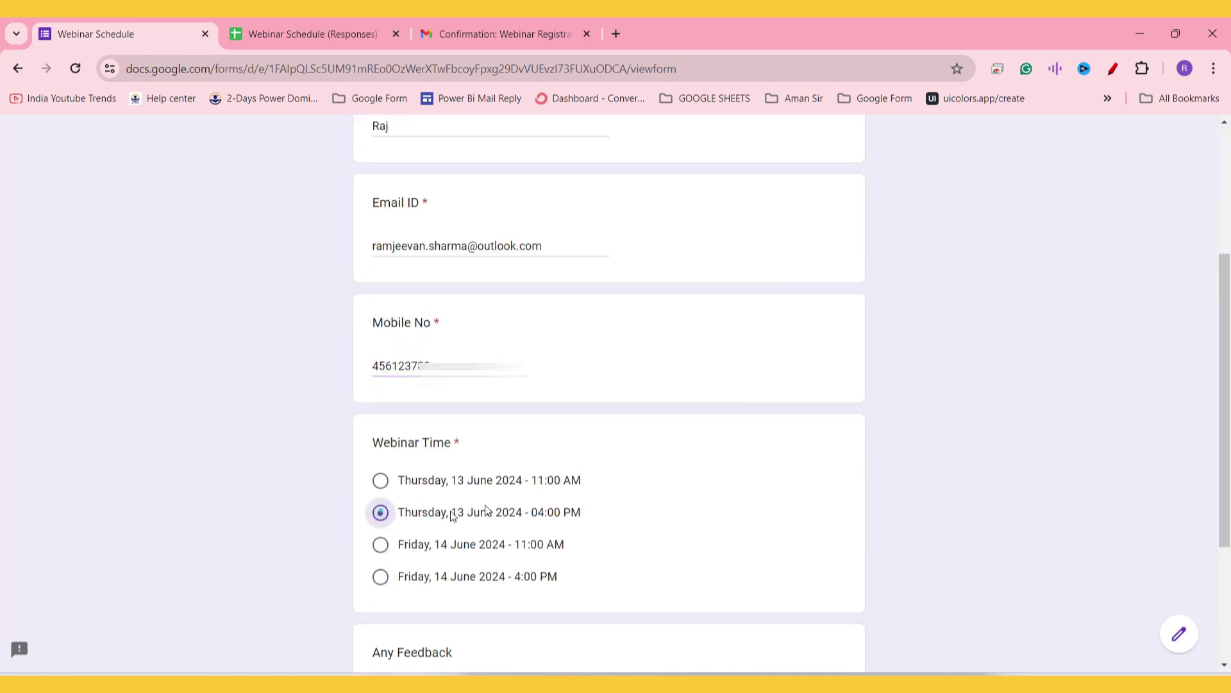
pyautogui.scroll(-2, 552, 396)
pyautogui.click(381, 597)
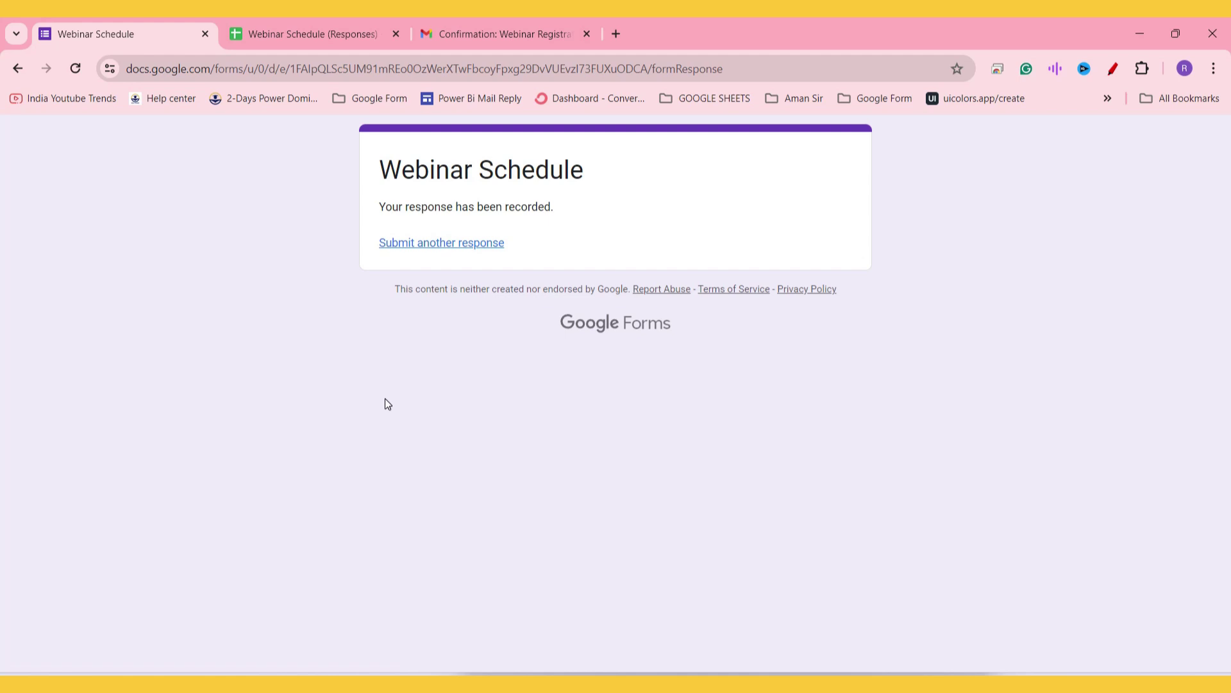
pyautogui.press('super')
# Step: Launch Outlook and open the new confirmation email, checking its 13 June 04:00 PM time
pyautogui.write('outlook')
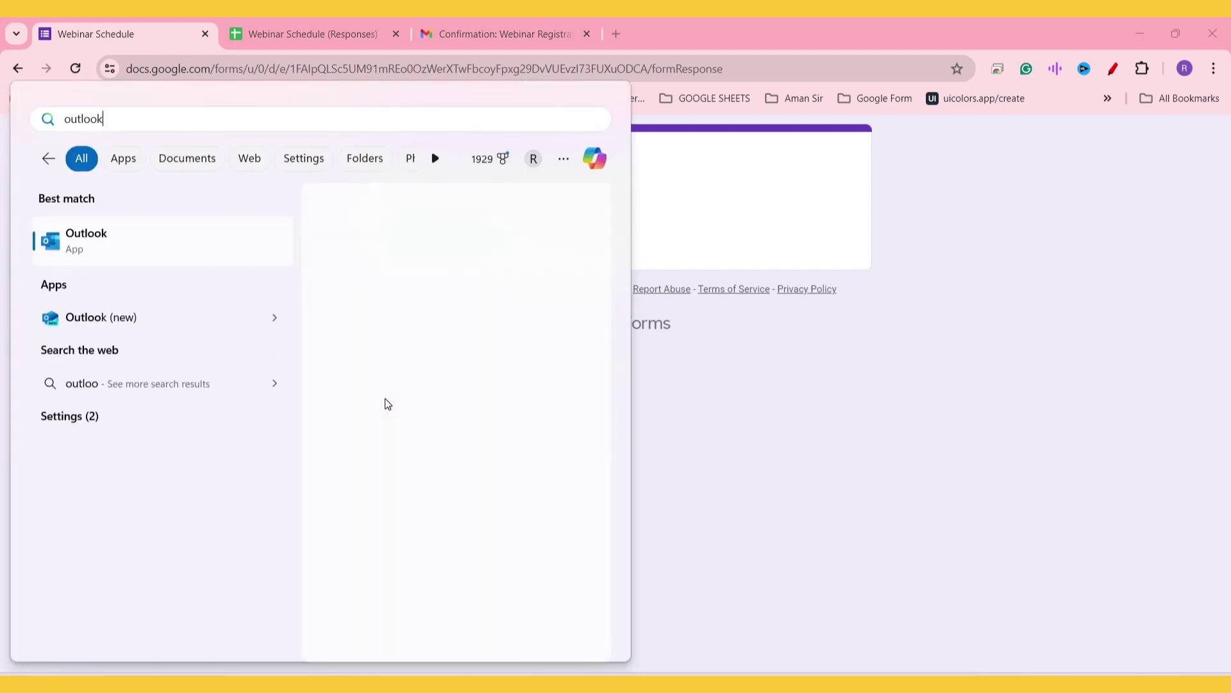
pyautogui.press('Return')
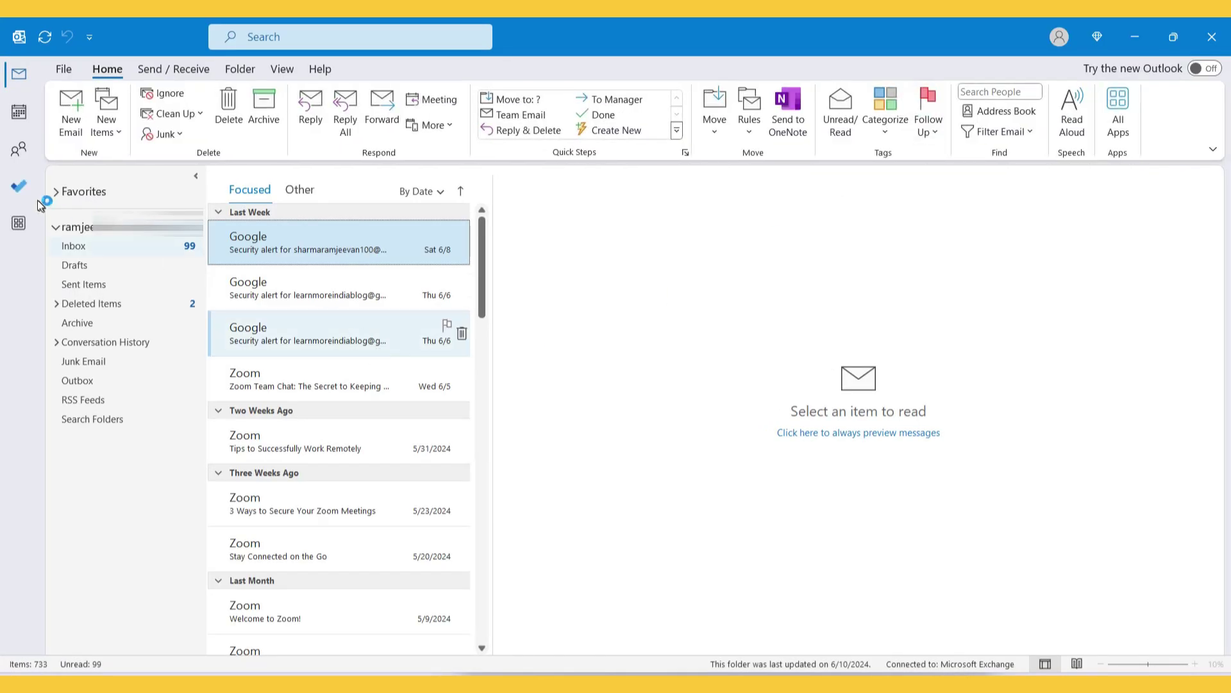
pyautogui.click(86, 247)
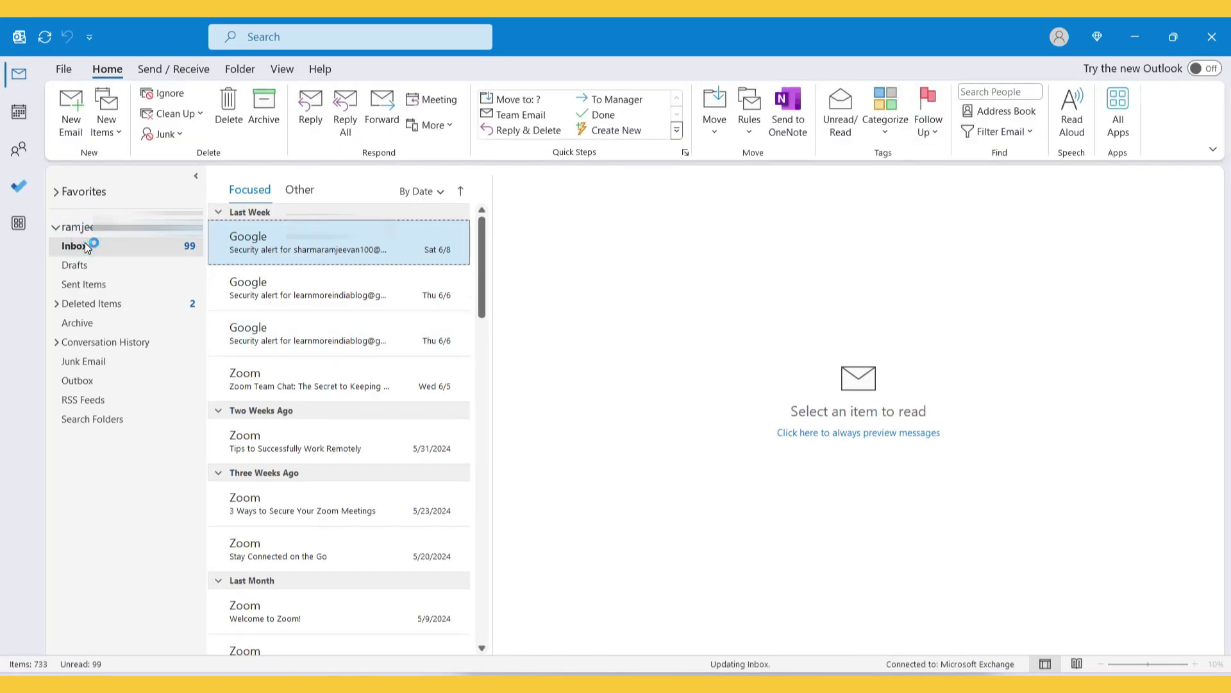
pyautogui.click(330, 250)
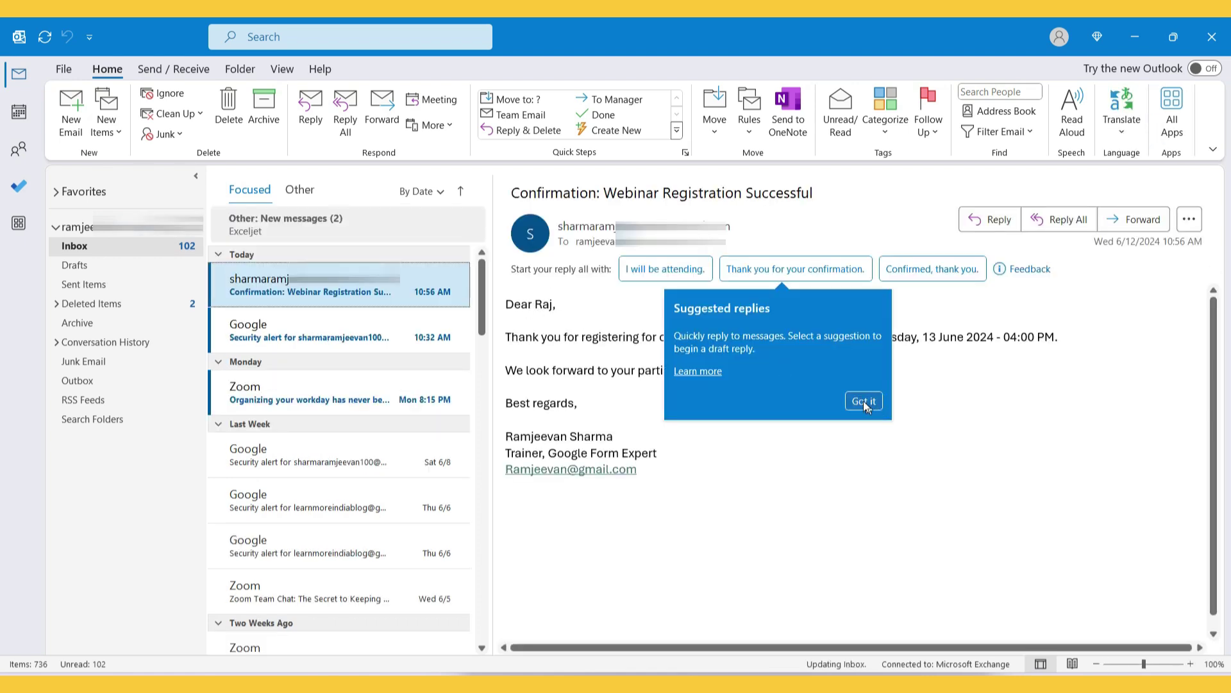
pyautogui.click(863, 400)
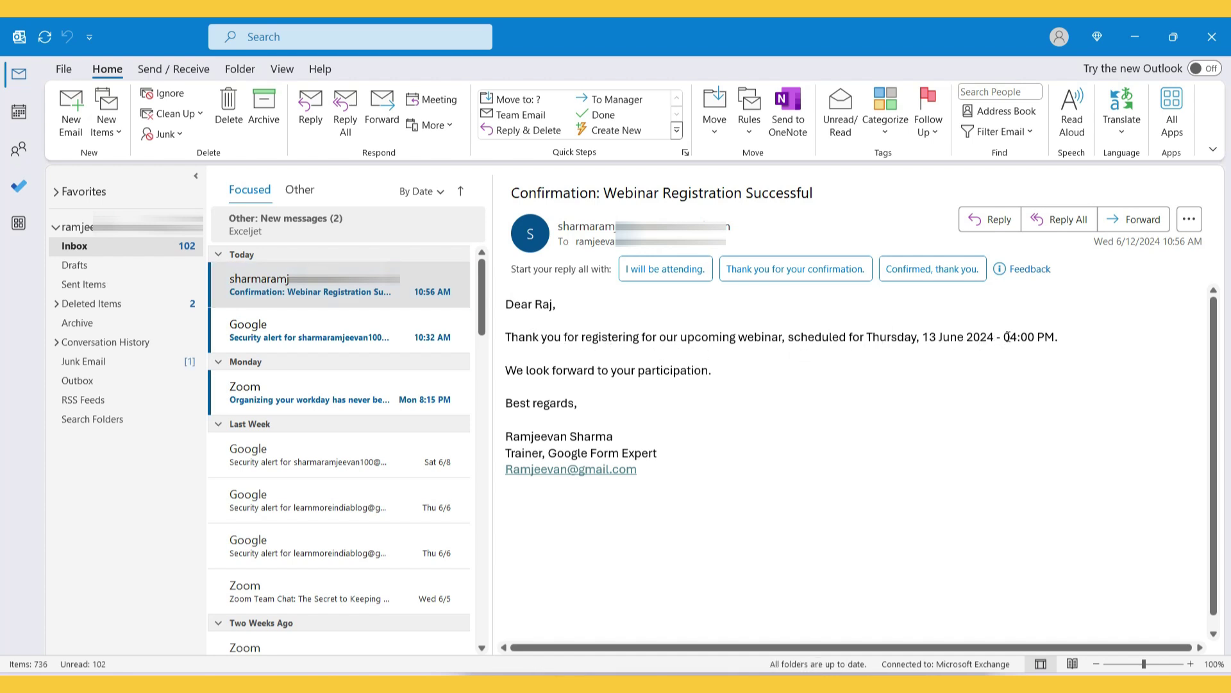
pyautogui.moveTo(1004, 337); pyautogui.dragTo(1067, 338)
pyautogui.moveTo(671, 478); pyautogui.dragTo(507, 304)
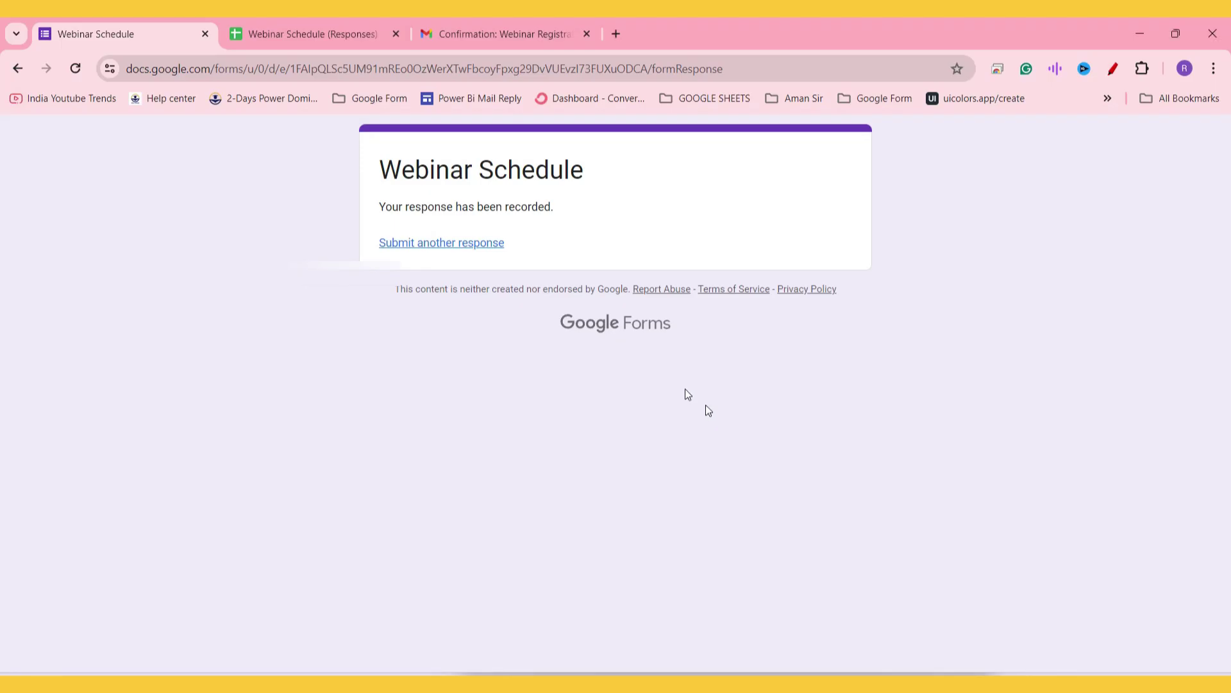
# Step: Check row 3's Case No 3 'email sent' status and open formMule from Extensions
pyautogui.click(485, 247)
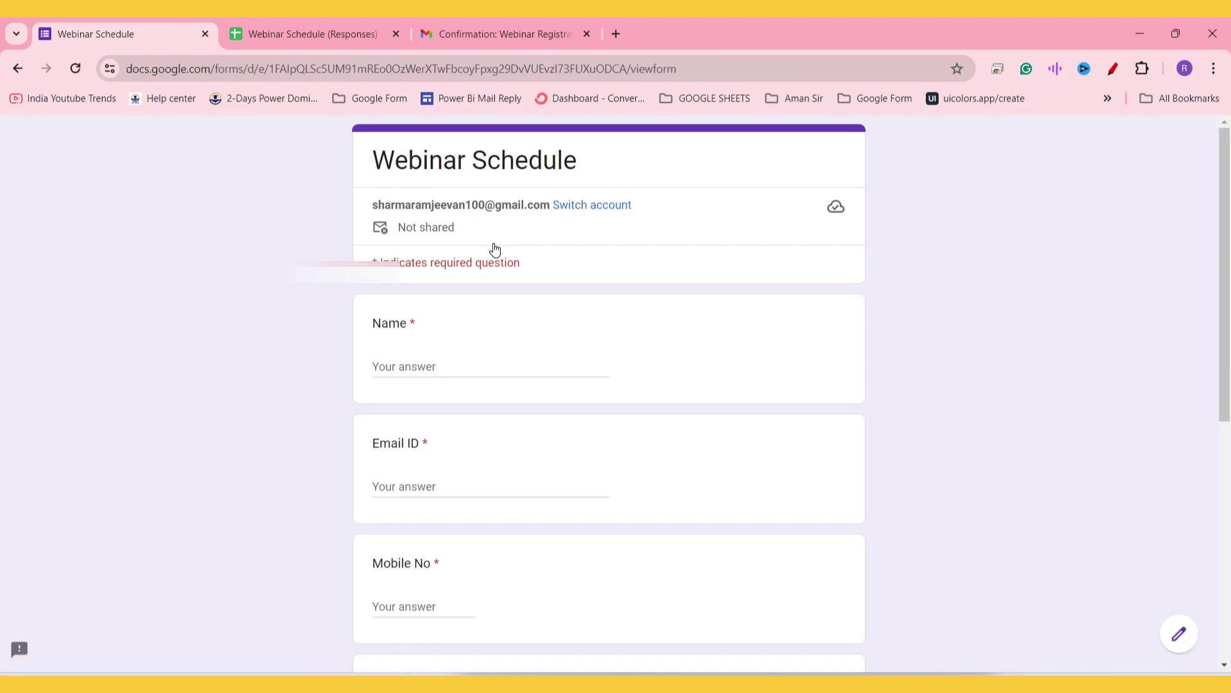
pyautogui.click(371, 23)
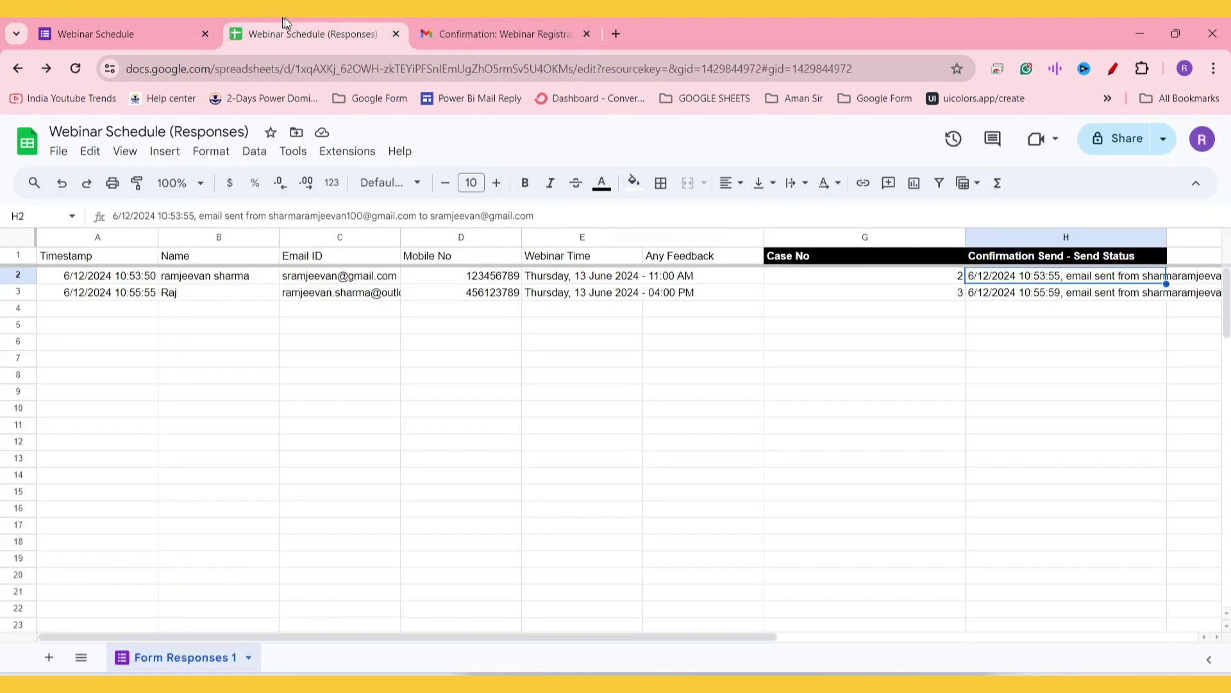
pyautogui.click(352, 156)
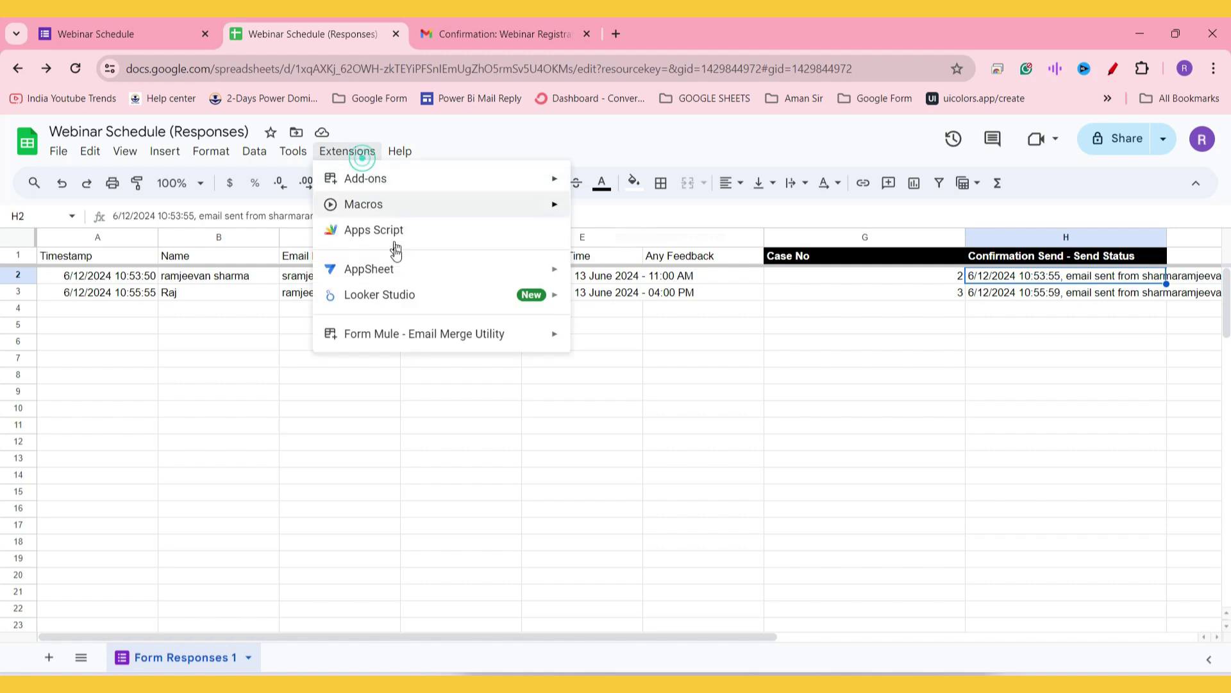
pyautogui.moveTo(461, 350)
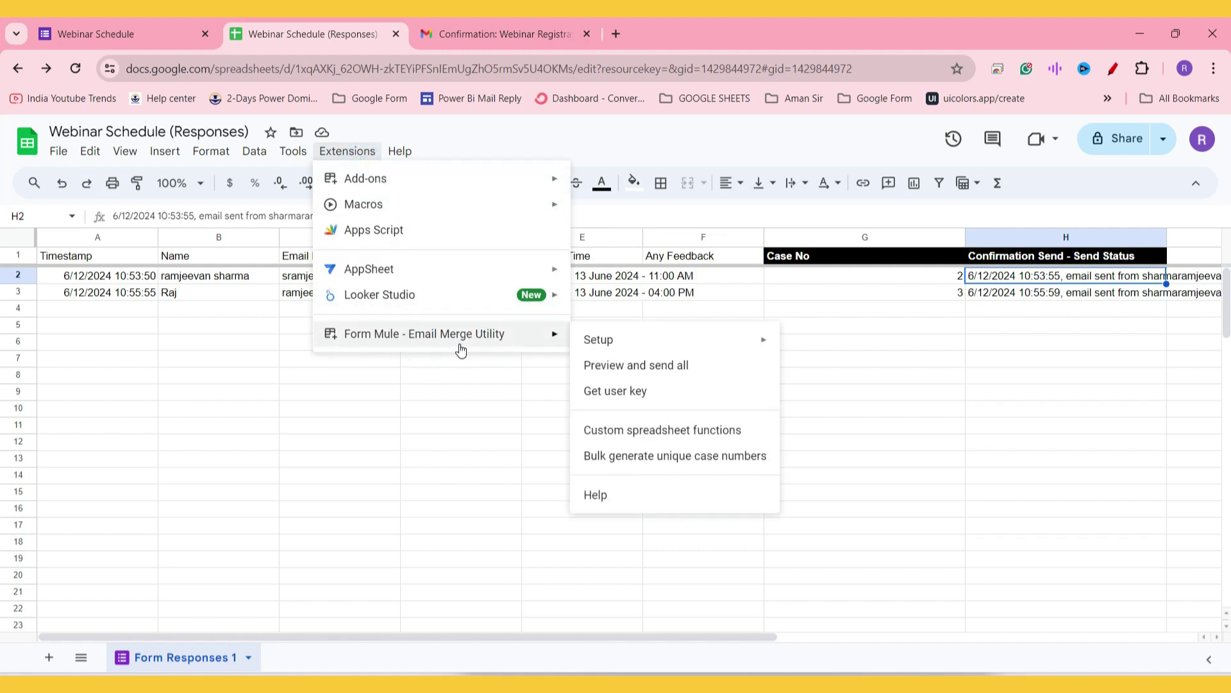